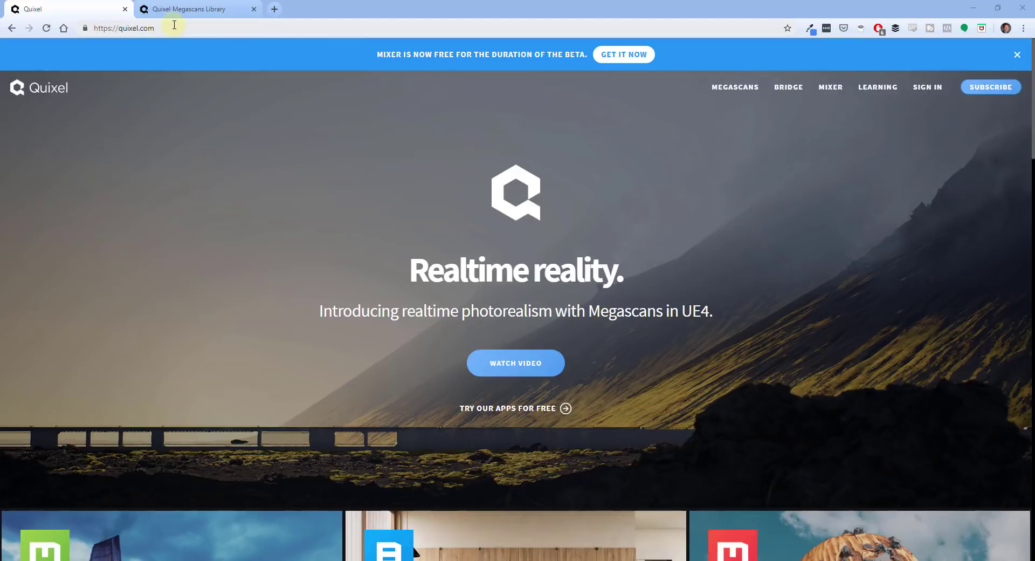
Browse the latest assets in the Quixel Megascans library.
left_click(195, 9)
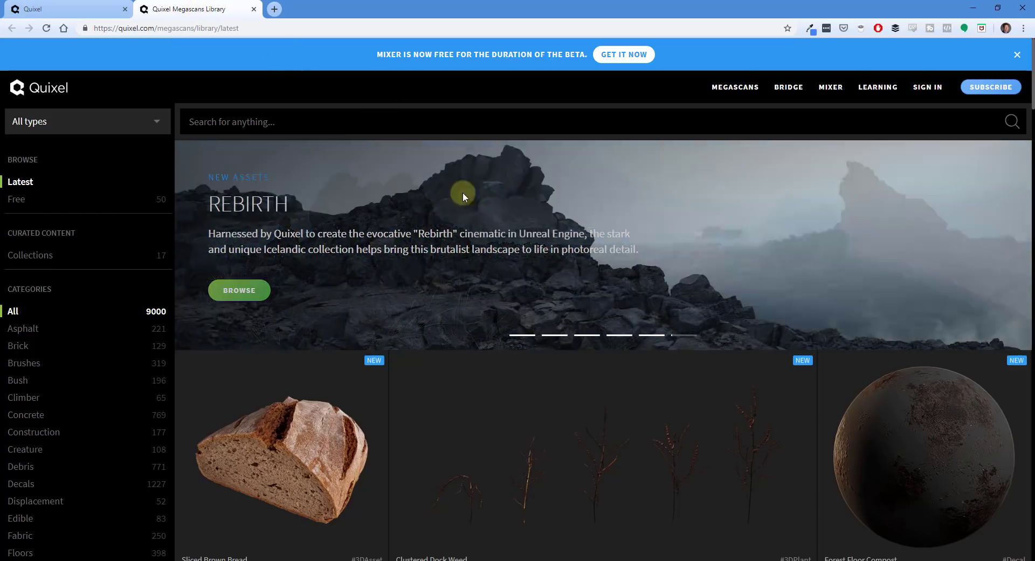
scroll(645, 360, "down", 5)
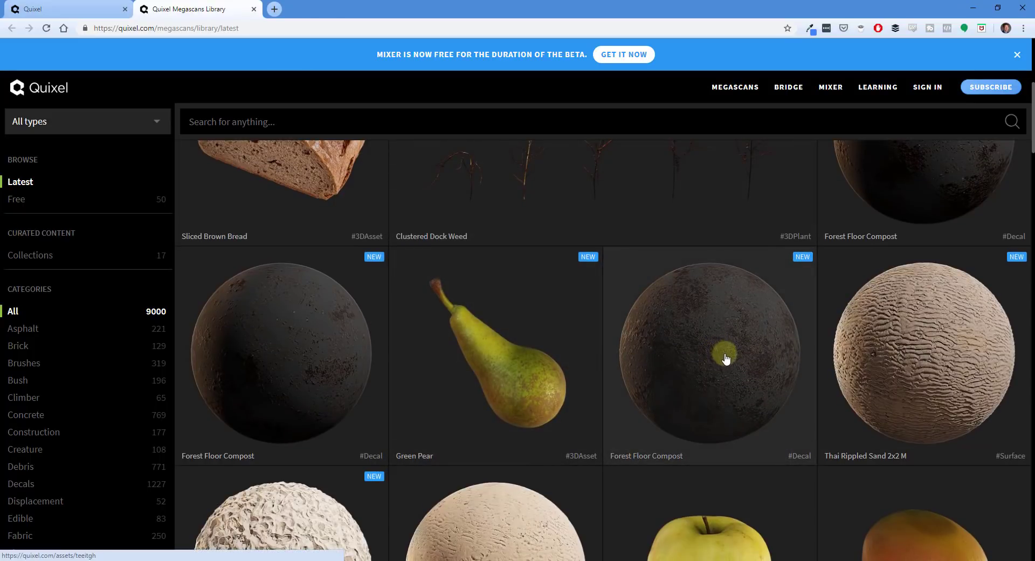
scroll(701, 375, "down", 3)
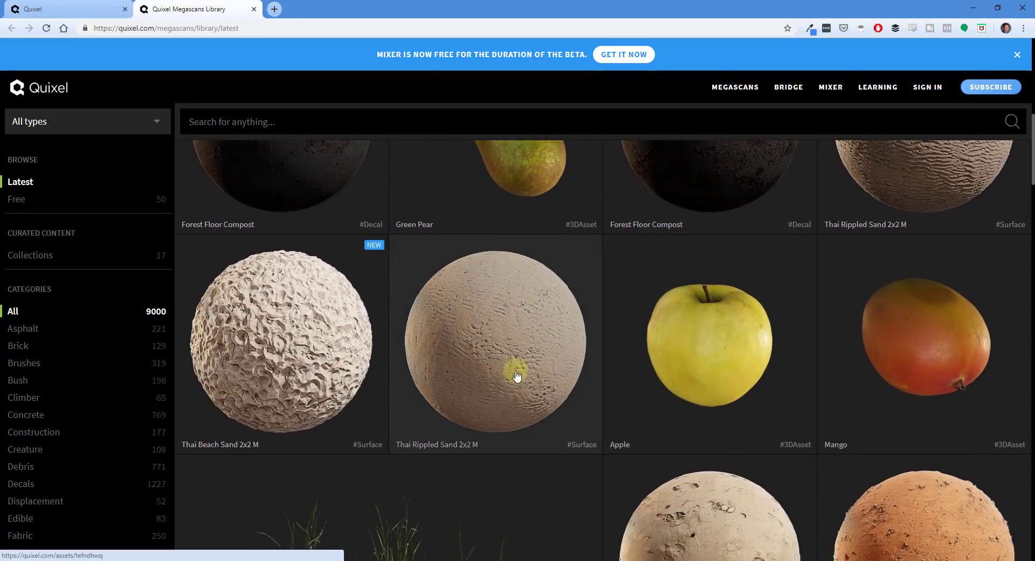
scroll(513, 369, "down", 3)
scroll(528, 342, "up", 6)
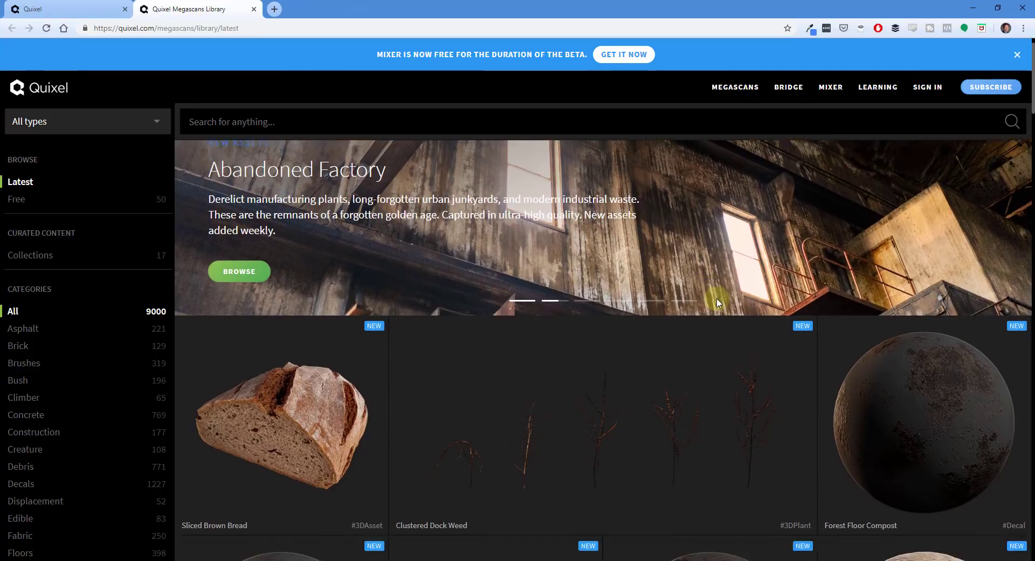
scroll(716, 300, "down", 1)
scroll(455, 155, "up", 1)
Open the Quixel Mixer product page and read through its download option and feature overview.
left_click(78, 6)
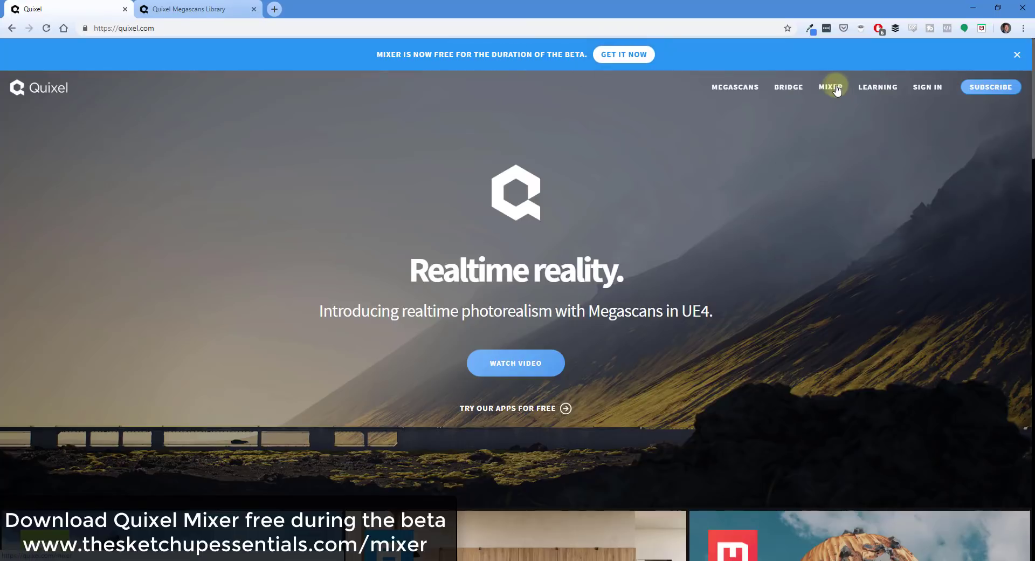
left_click(638, 64)
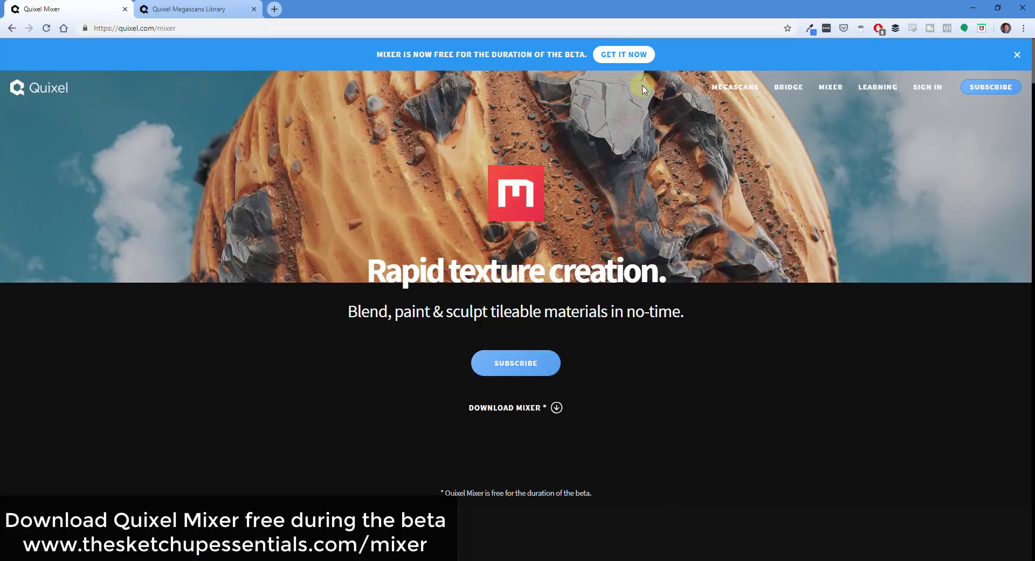
scroll(543, 365, "down", 2)
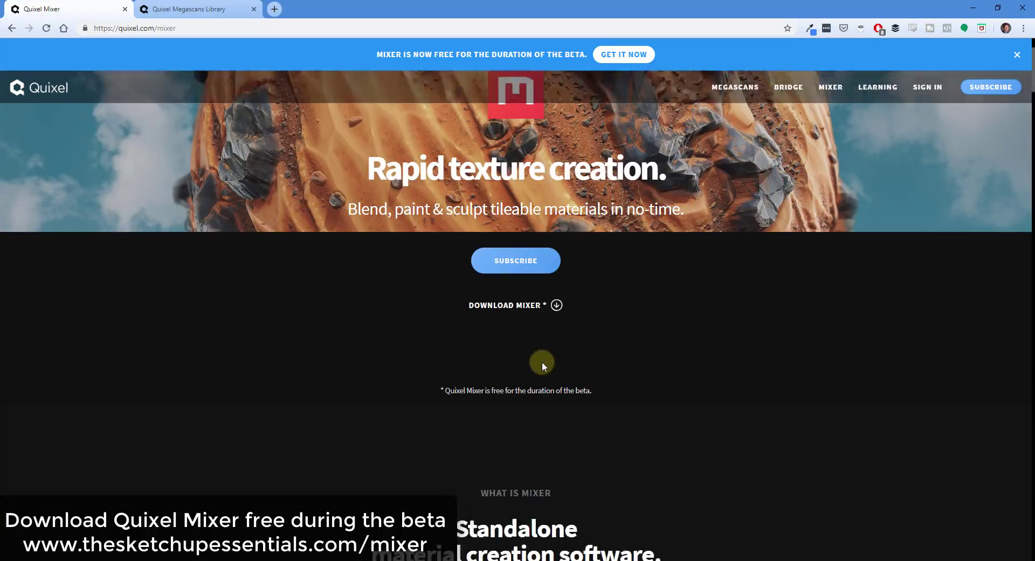
scroll(542, 365, "down", 6)
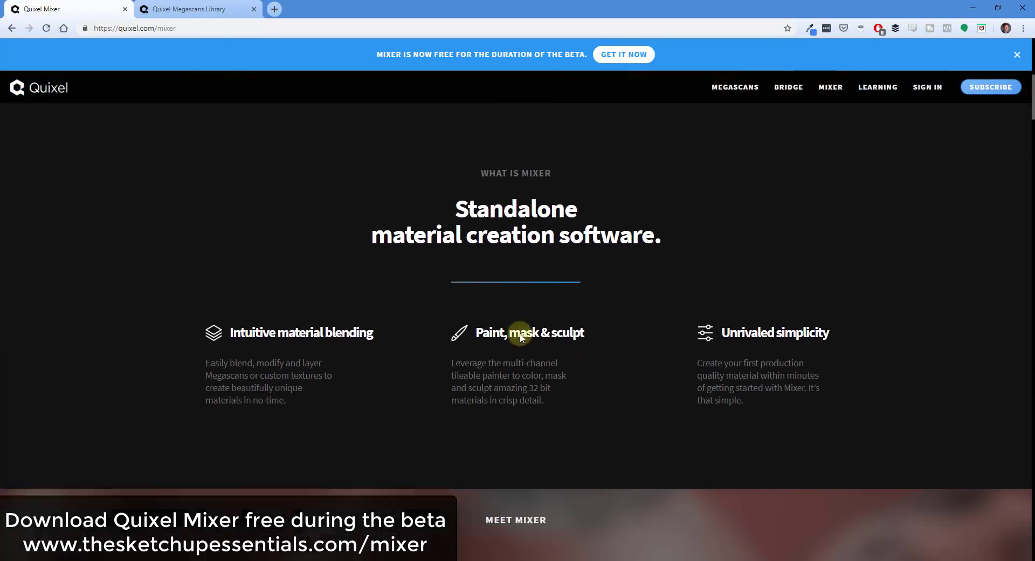
scroll(522, 338, "down", 6)
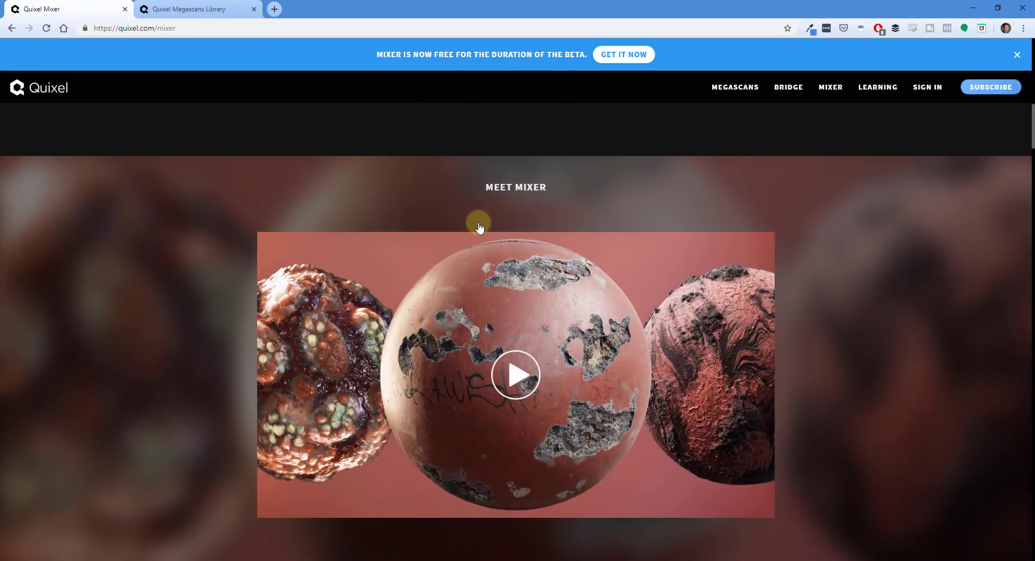
scroll(457, 230, "down", 6)
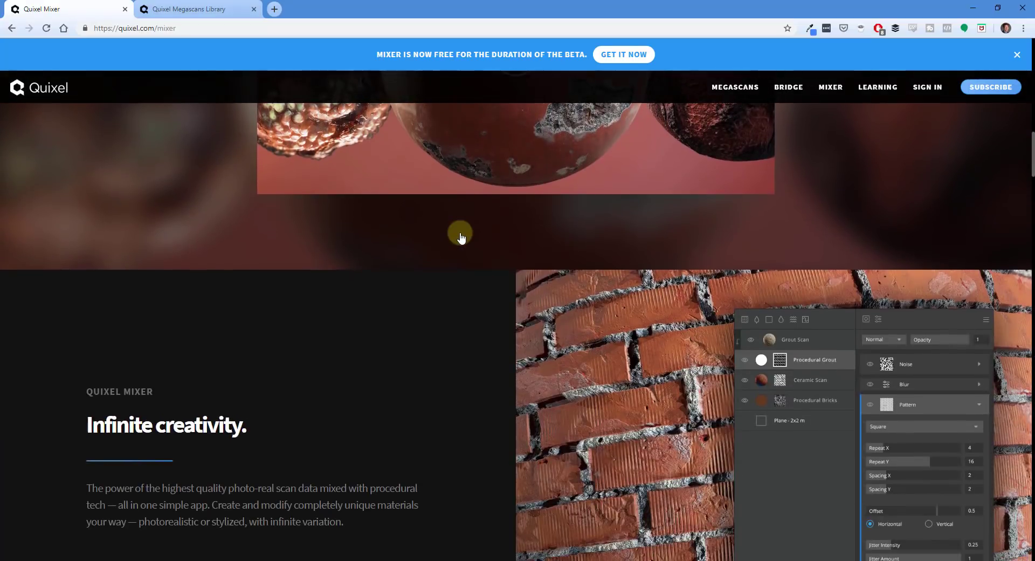
scroll(460, 237, "down", 2)
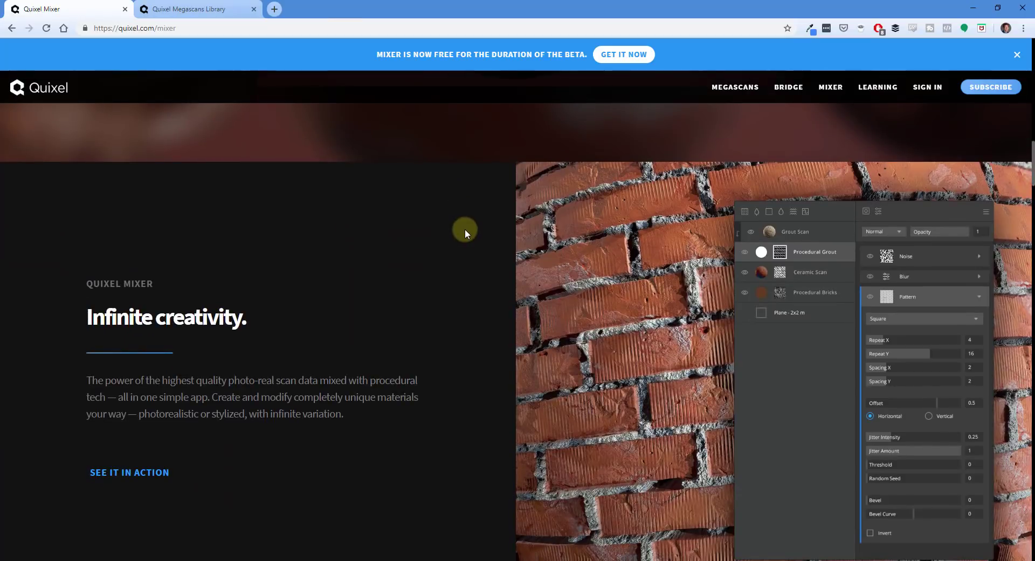
scroll(473, 238, "down", 1)
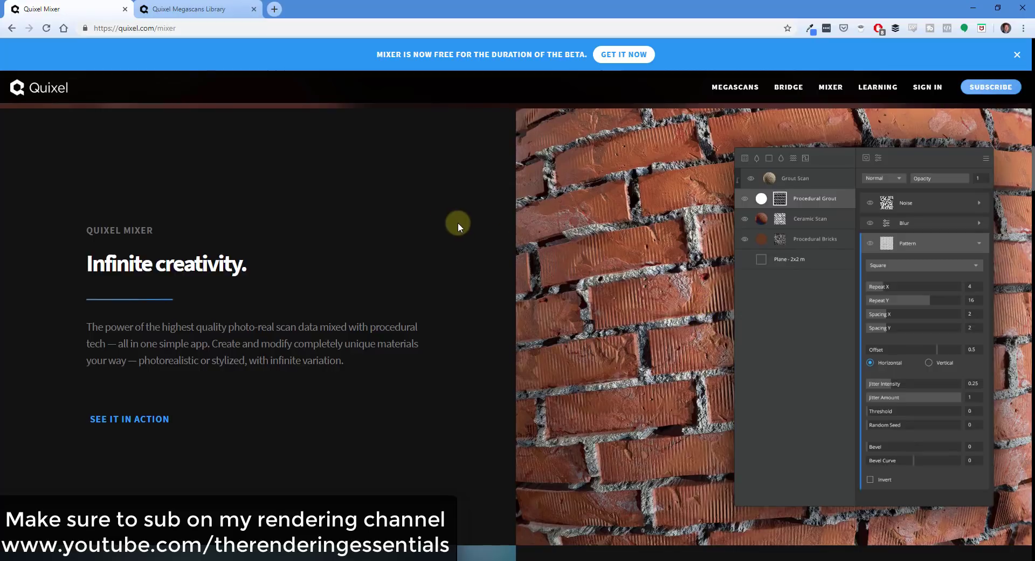
scroll(457, 226, "up", 15)
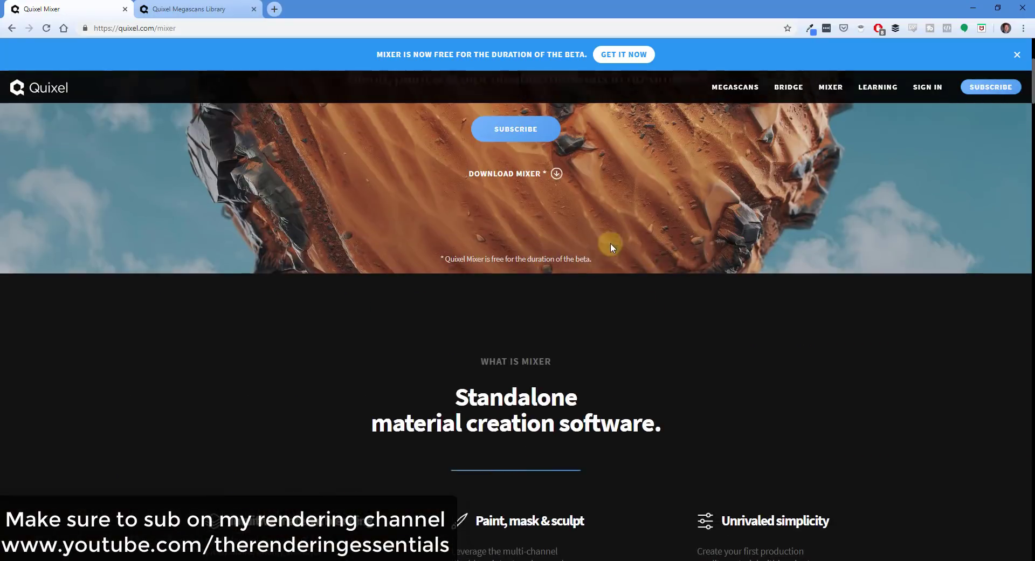
scroll(610, 245, "up", 1)
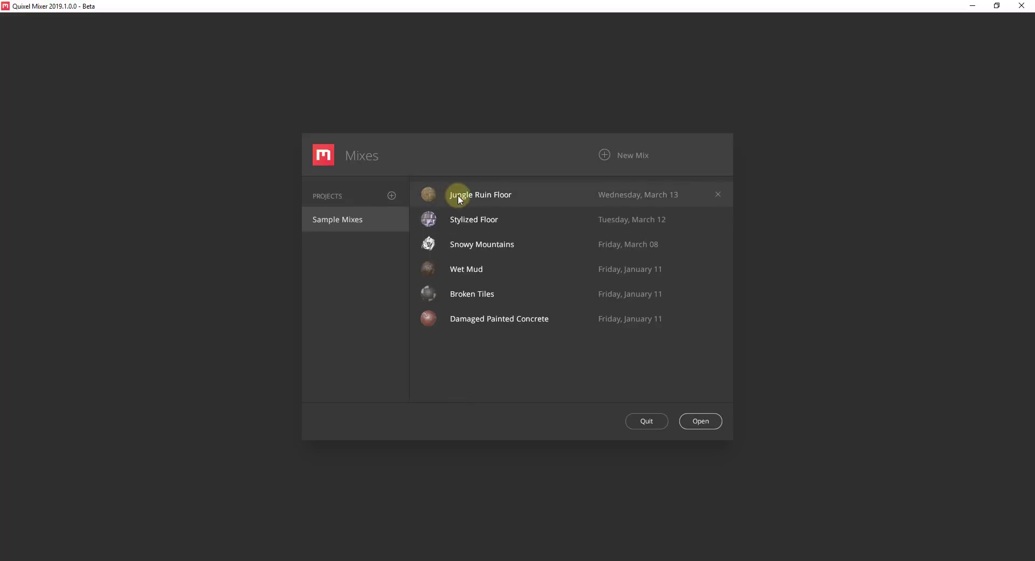
Switch to Quixel Mixer and open the Jungle Ruin Floor sample mix.
double_click(505, 195)
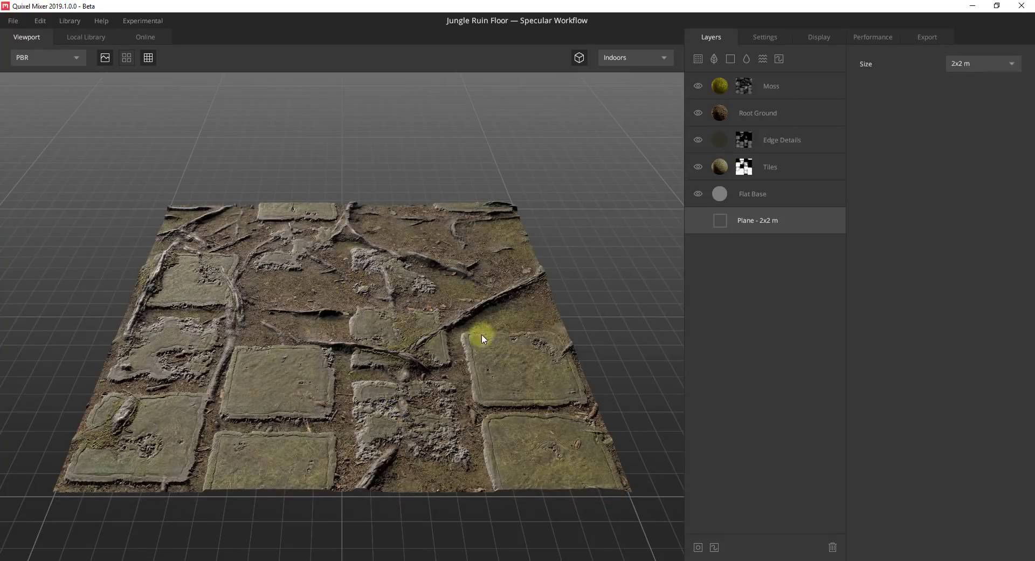
scroll(380, 429, "down", 3)
scroll(380, 429, "up", 3)
left_click_drag(325, 426, 352, 331)
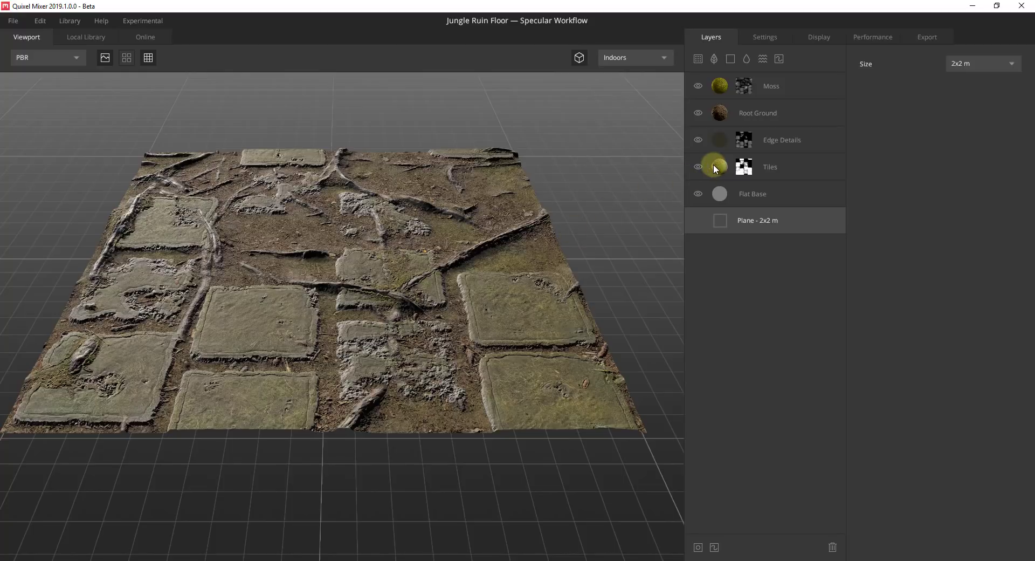
Preview the layer build-up by hiding the Moss, Root Ground, Edge Details and Tiles layers in turn and showing them again.
left_click(699, 86)
left_click(699, 112)
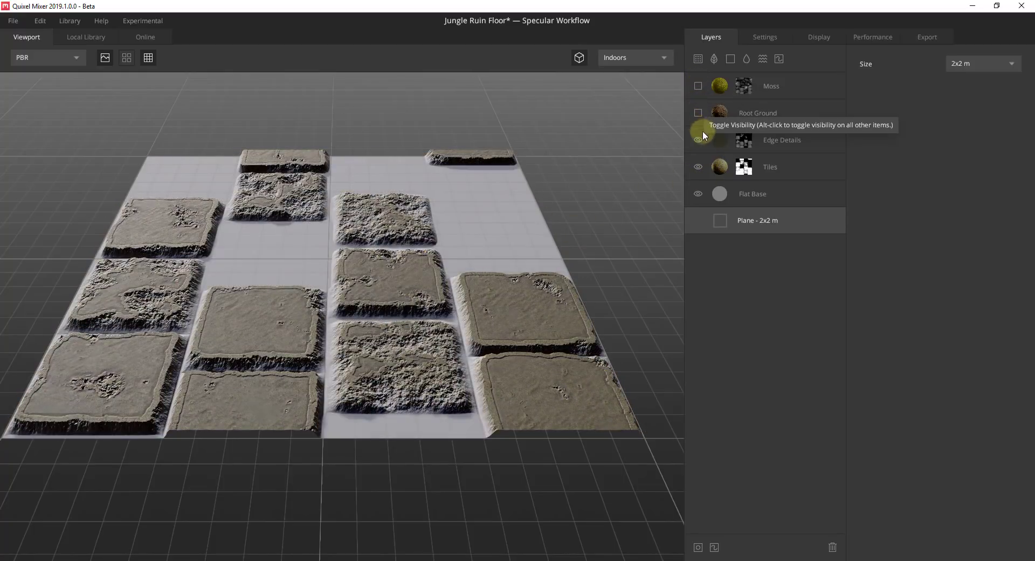
left_click(697, 138)
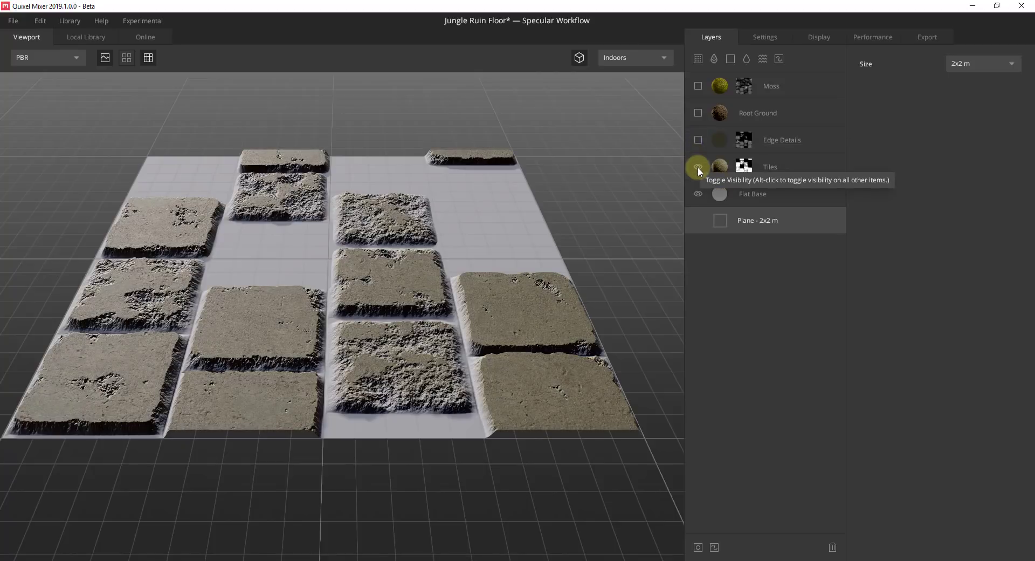
left_click(697, 167)
left_click(698, 167)
left_click(697, 140)
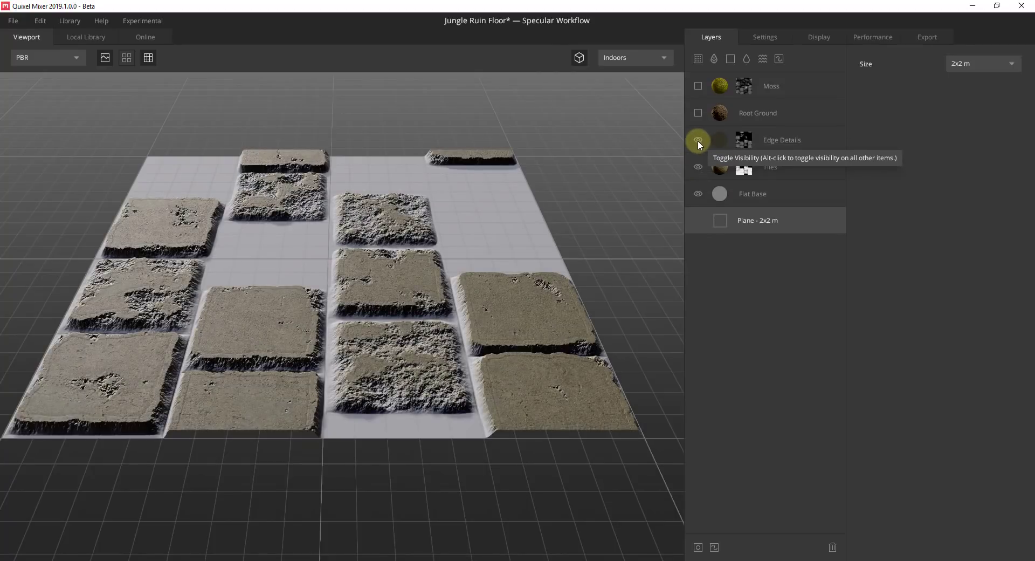
left_click(697, 114)
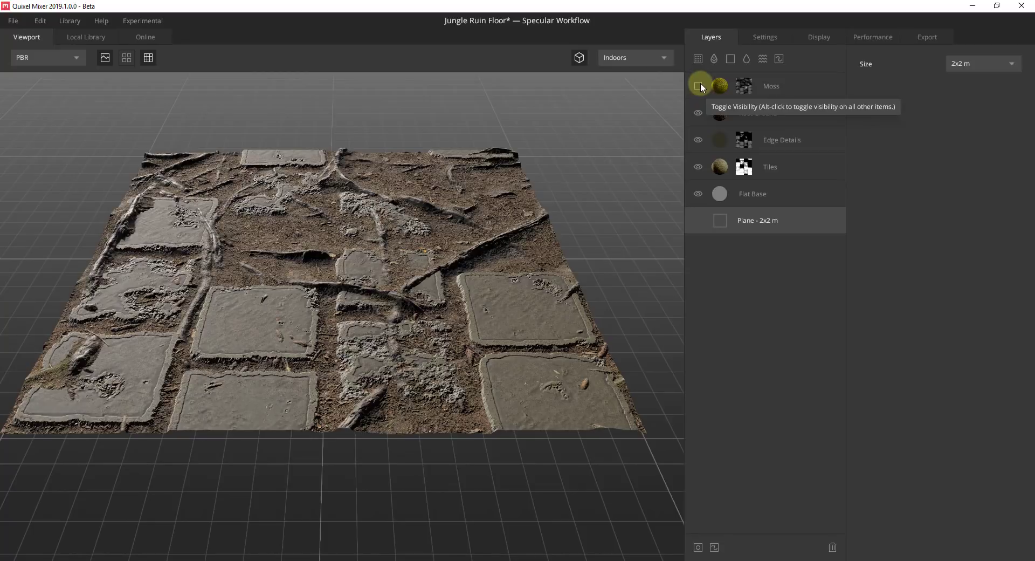
left_click(700, 85)
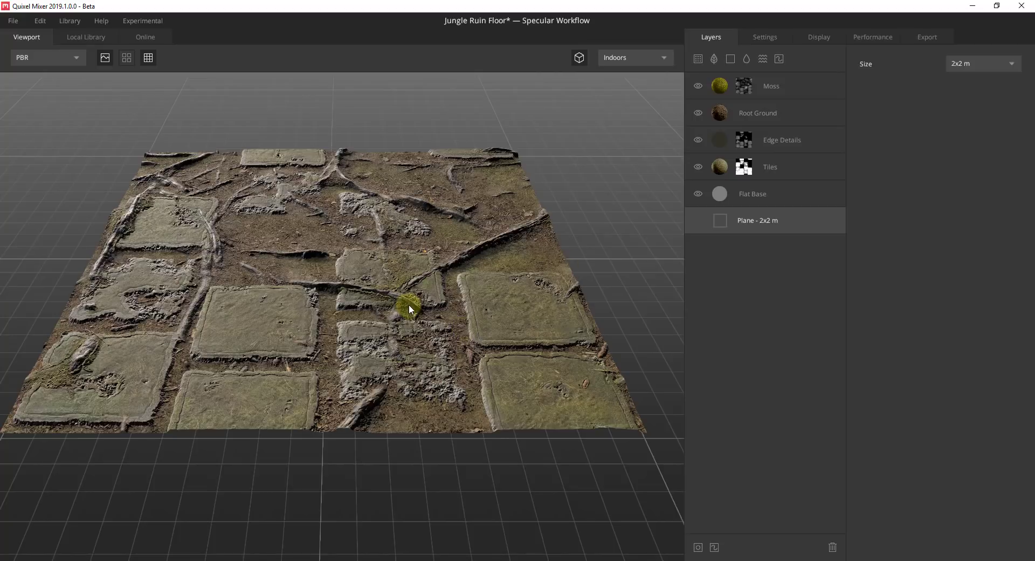
Examine the mask stack of the Tiles layer, including its mask components and available mask operations.
left_click_drag(409, 306, 342, 296)
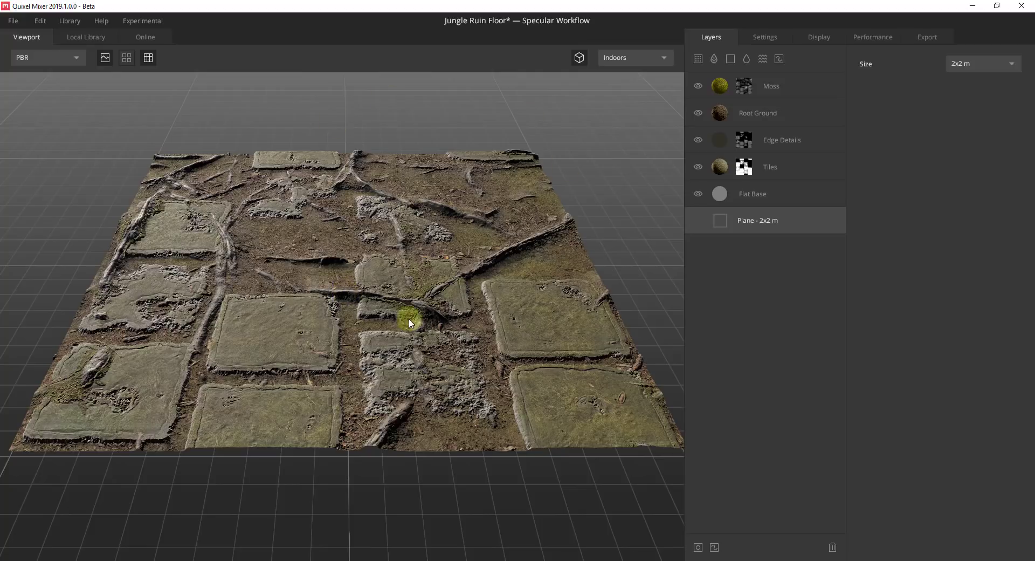
left_click(744, 171)
right_click(745, 170)
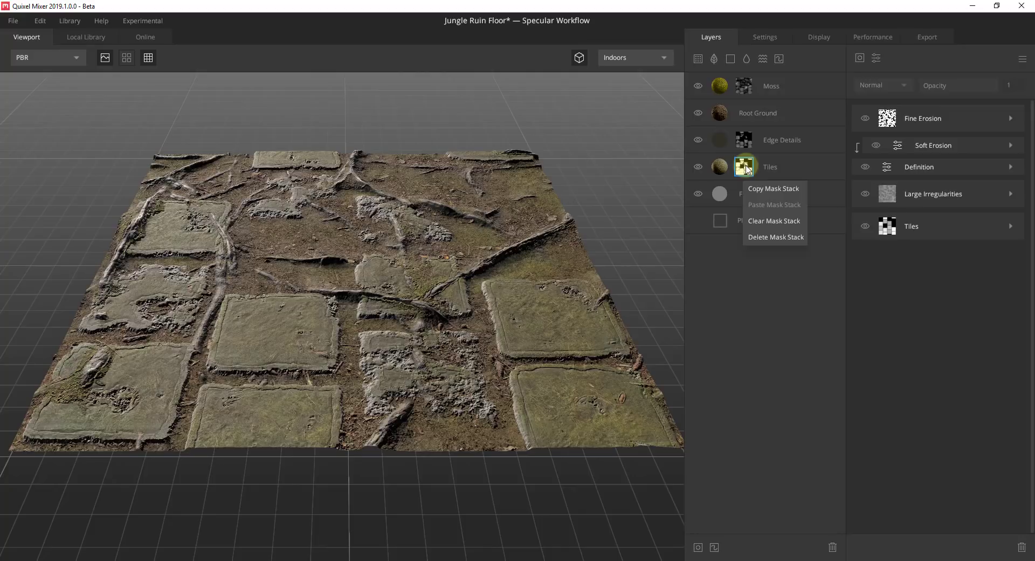
left_click(774, 324)
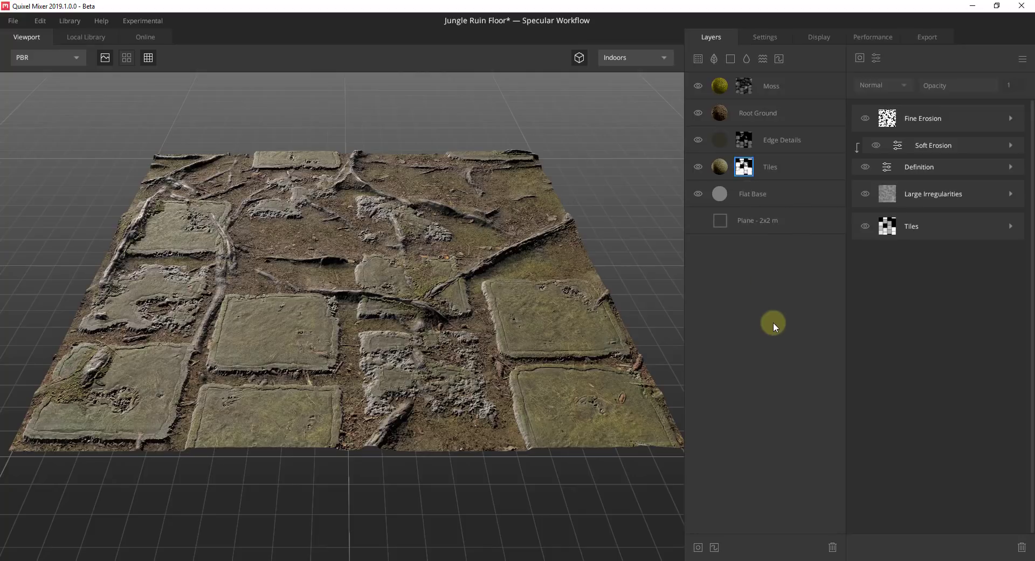
left_click(874, 61)
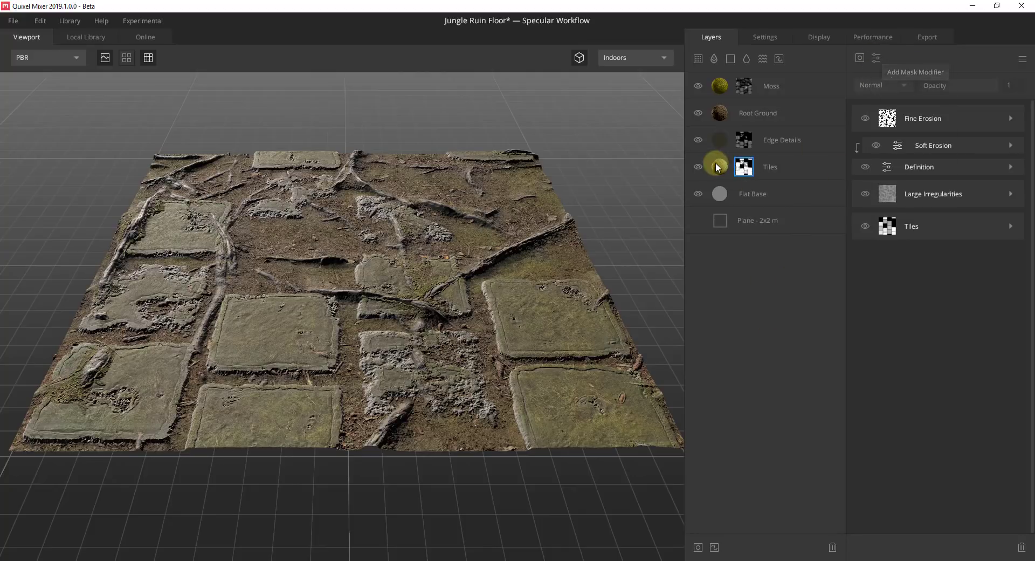
Set the blend threshold of the Tiles layer to 0.423.
left_click(717, 167)
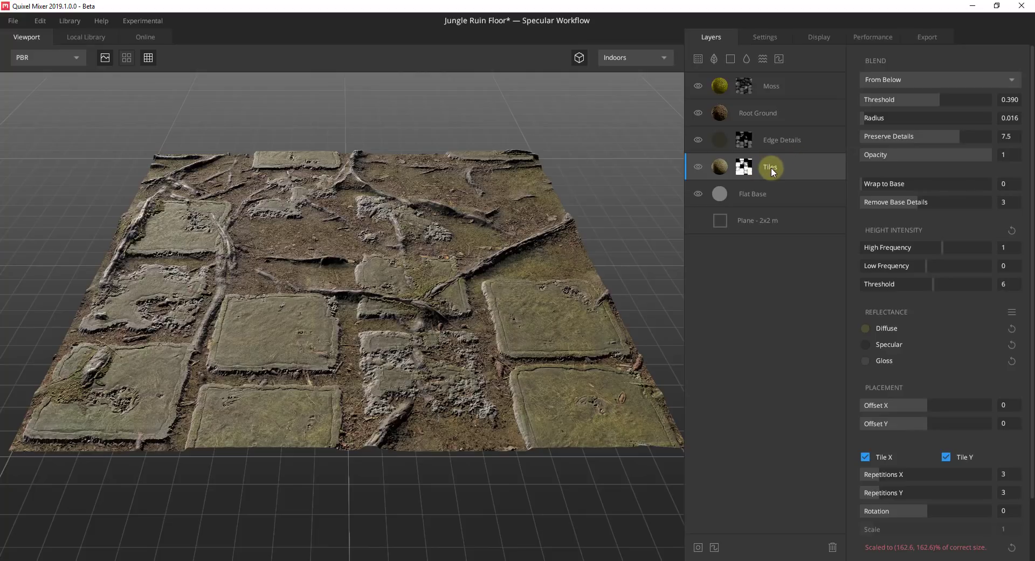
left_click_drag(940, 98, 939, 104)
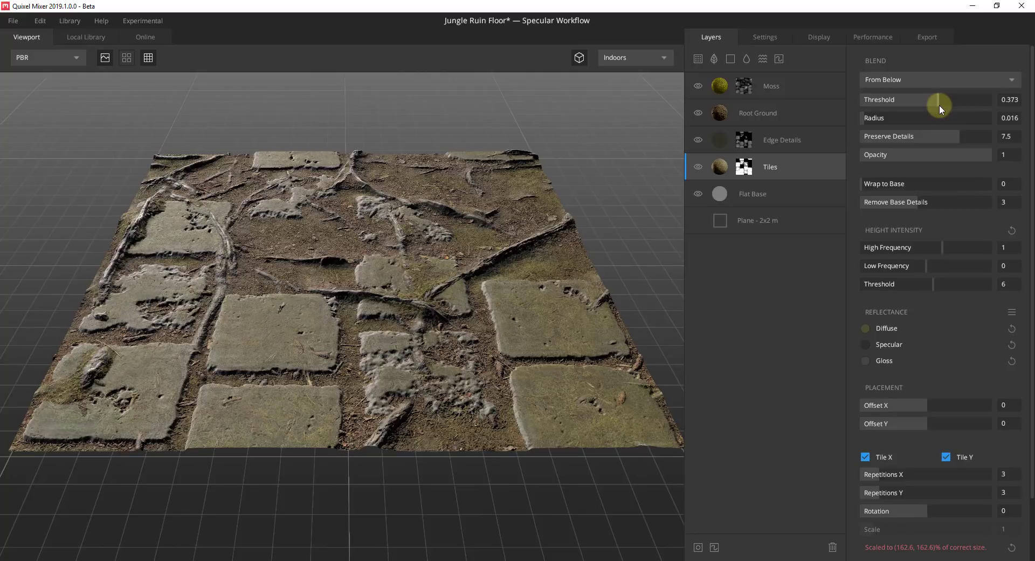
left_click_drag(939, 105, 940, 105)
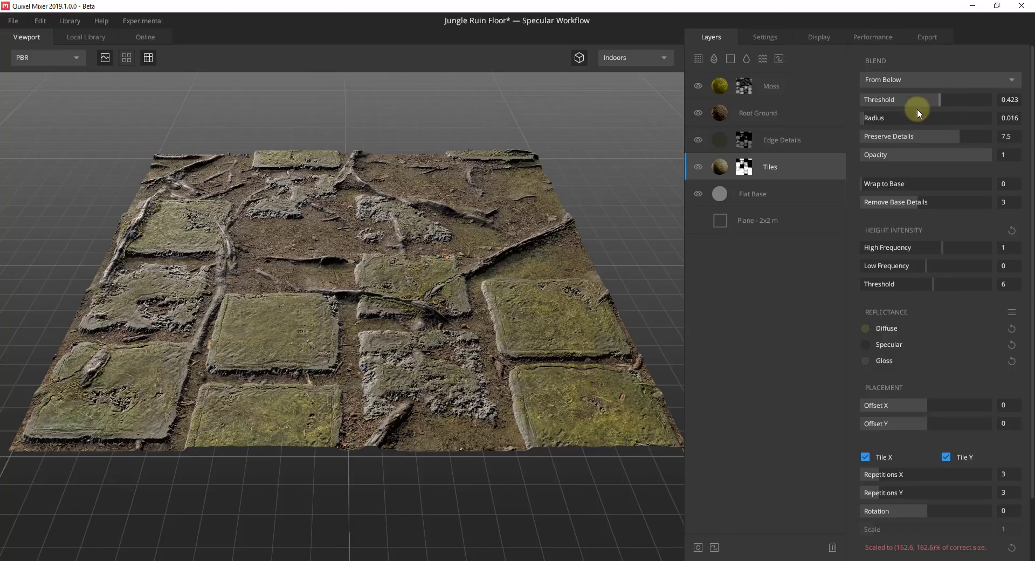
Set the Tiles layer's blend radius to 0 and Wrap to Base to 0.016, keeping opacity at 1.
left_click_drag(875, 118, 848, 118)
left_click_drag(955, 138, 951, 160)
left_click_drag(933, 161, 999, 157)
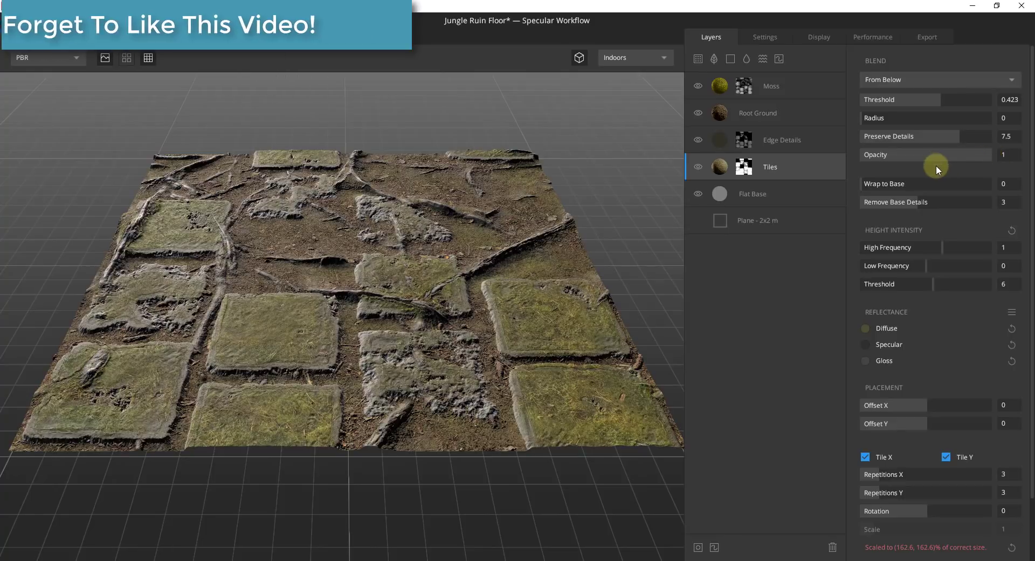
left_click_drag(888, 185, 863, 189)
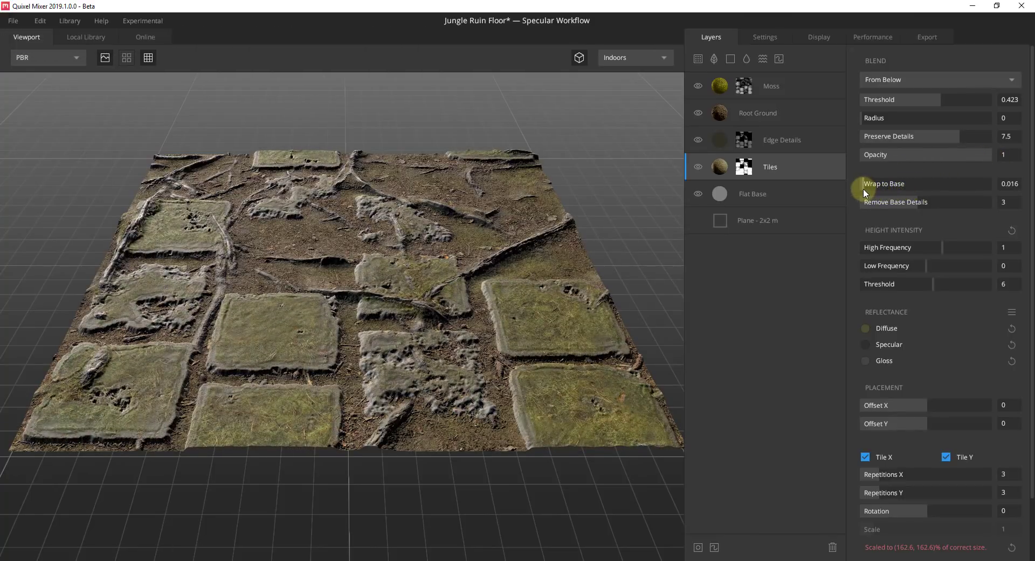
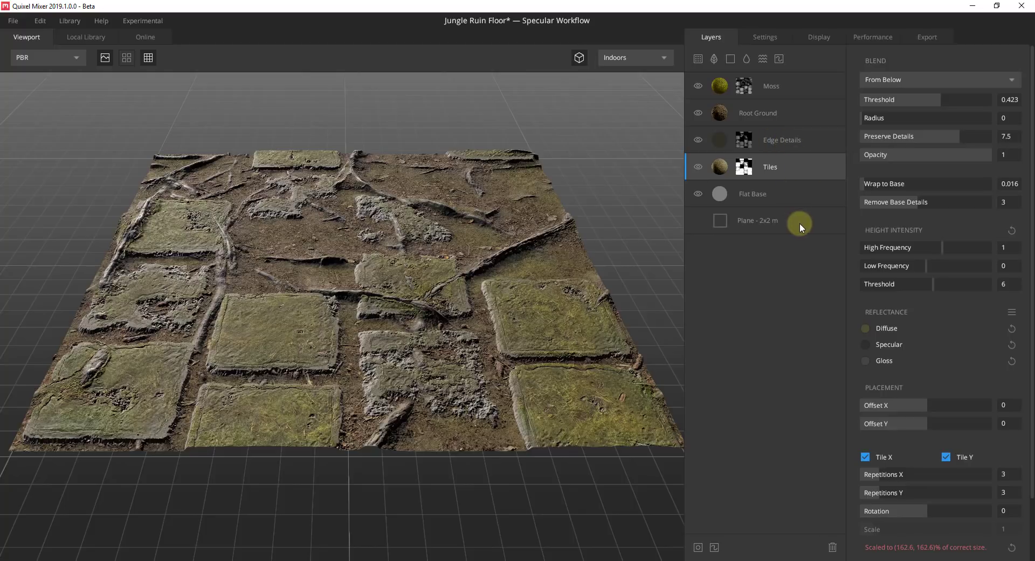
Set the blend threshold of the Edge Details layer to -0.340.
left_click(766, 139)
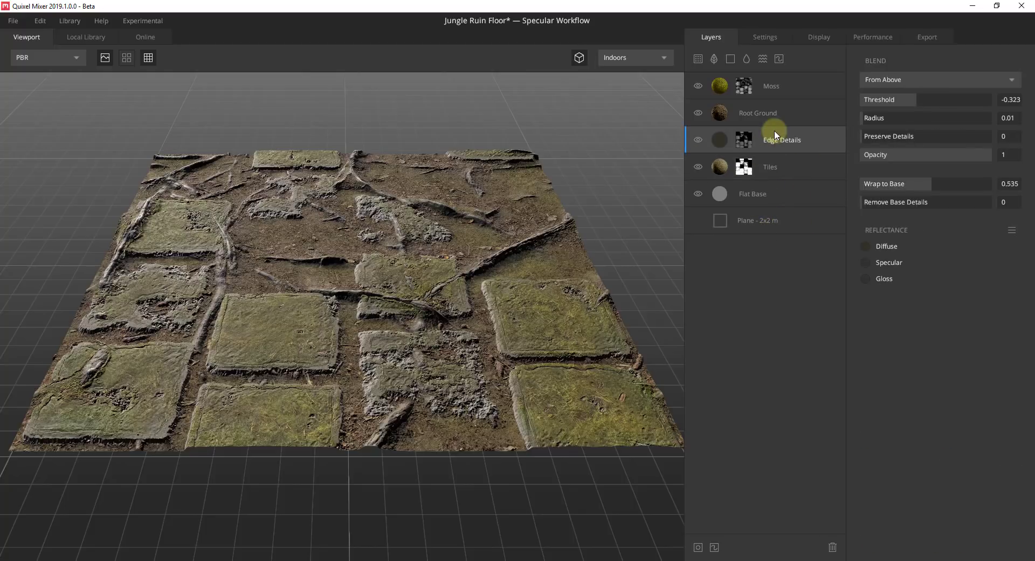
scroll(551, 254, "down", 3)
scroll(446, 296, "up", 4)
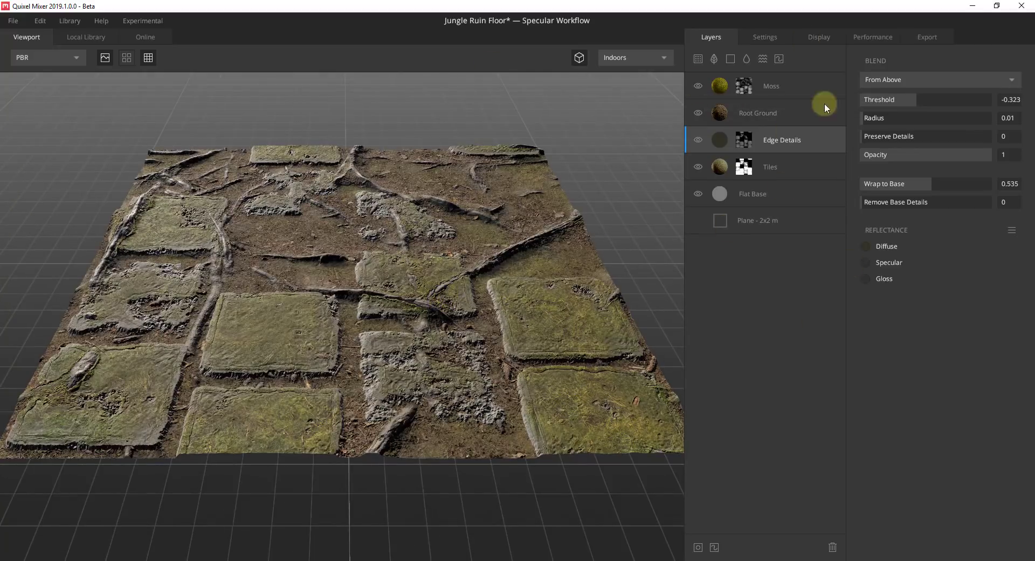
mouse_move(917, 105)
left_mouse_down()
mouse_move(929, 101)
mouse_move(904, 101)
mouse_move(915, 102)
left_mouse_up()
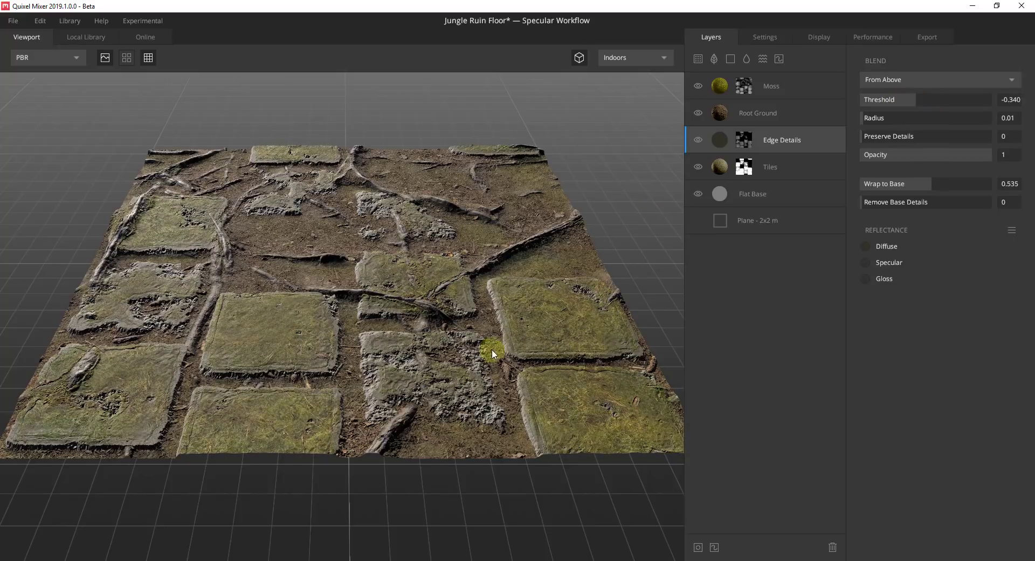
Select the Root Ground layer and hide the Edge Details and Tiles layers beneath it.
left_click(718, 115)
left_click(697, 140)
left_click(697, 170)
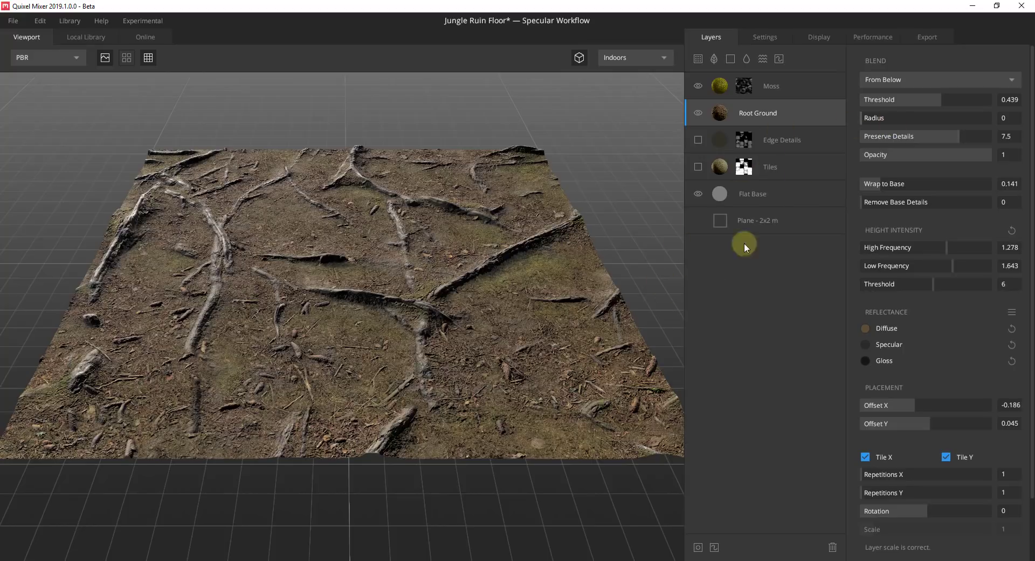
Switch to Chrome and show the free assets in the Quixel Megascans Library.
mouse_move(309, 560)
left_click(384, 510)
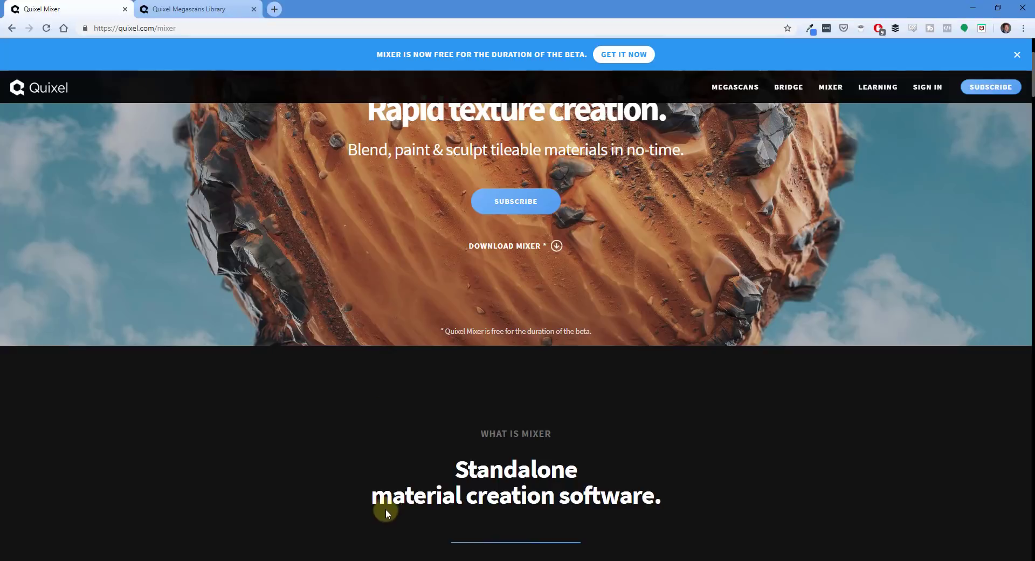
left_click(150, 5)
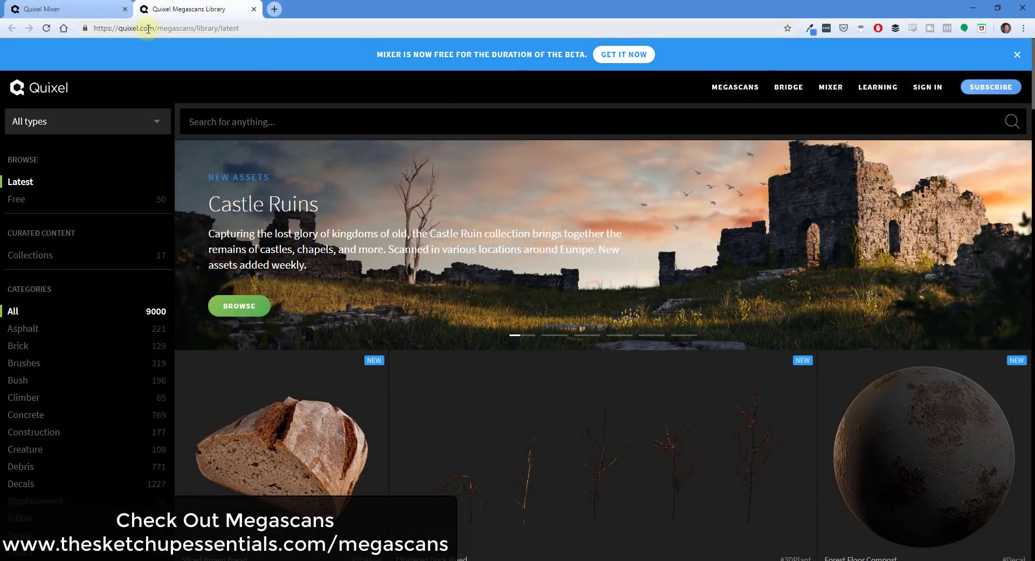
mouse_move(760, 91)
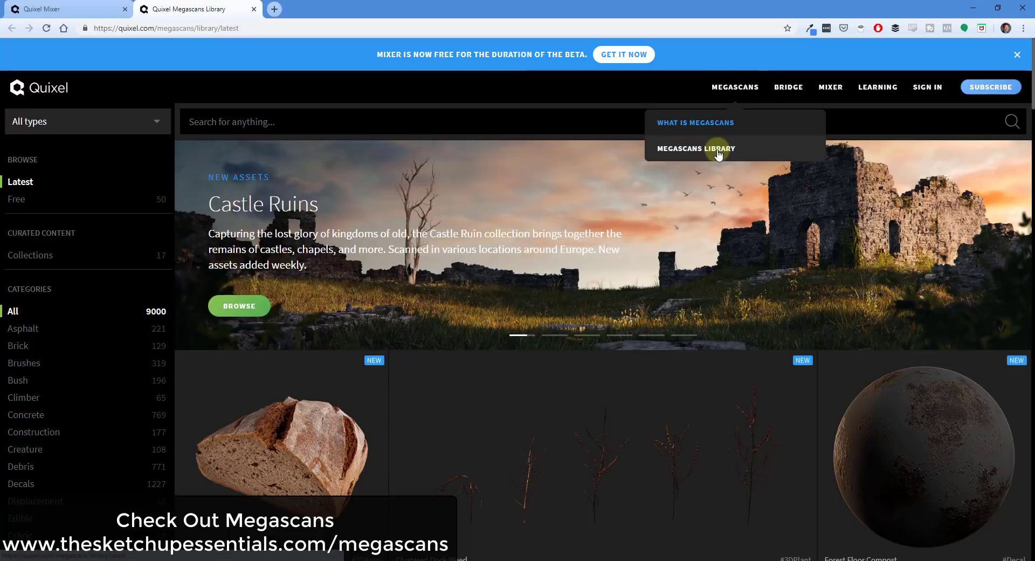
left_click(20, 203)
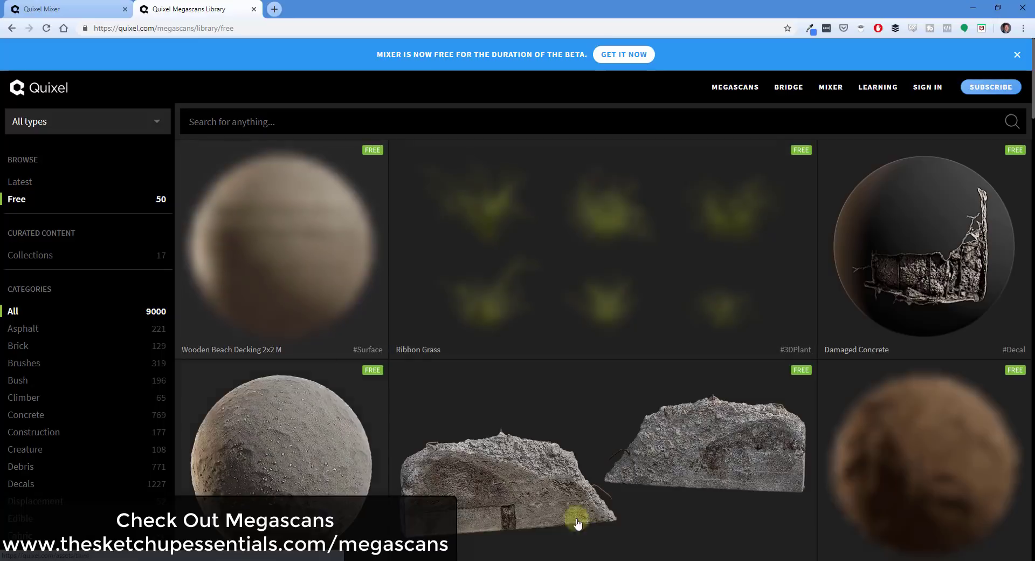
Browse the free Megascans surfaces, decals and 3D assets.
scroll(816, 377, "down", 4)
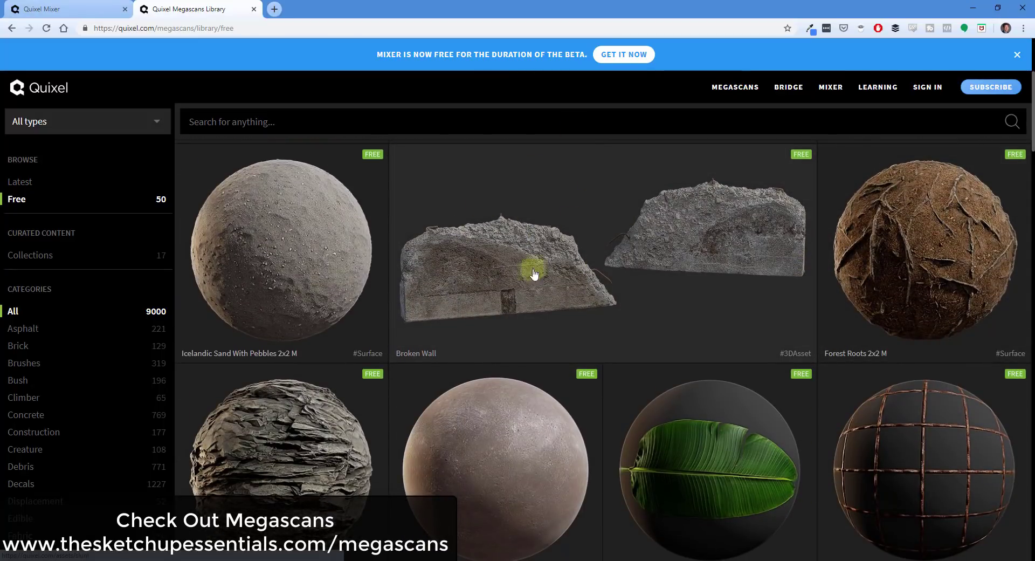
scroll(548, 302, "down", 8)
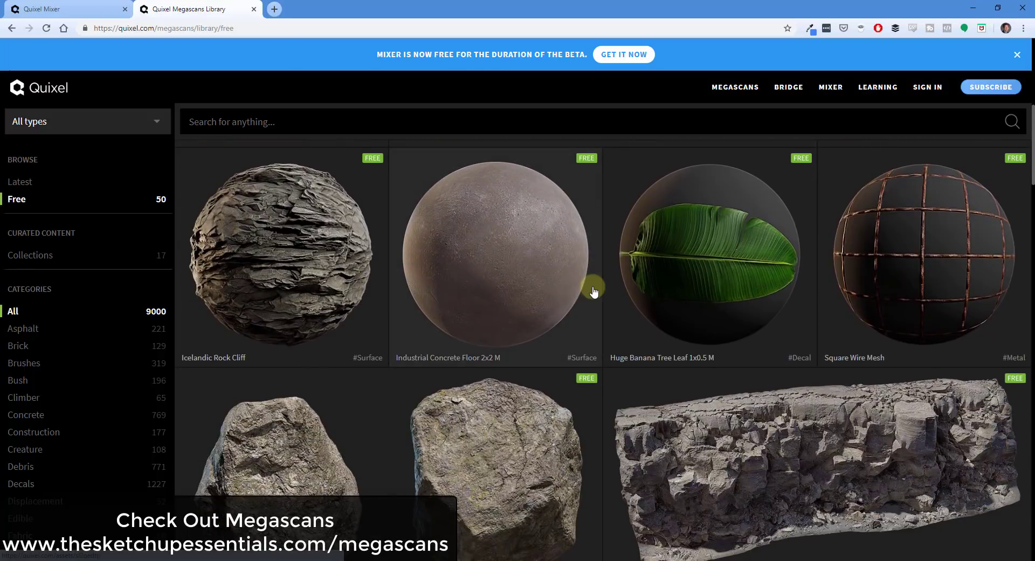
scroll(559, 247, "down", 3)
scroll(596, 247, "up", 3)
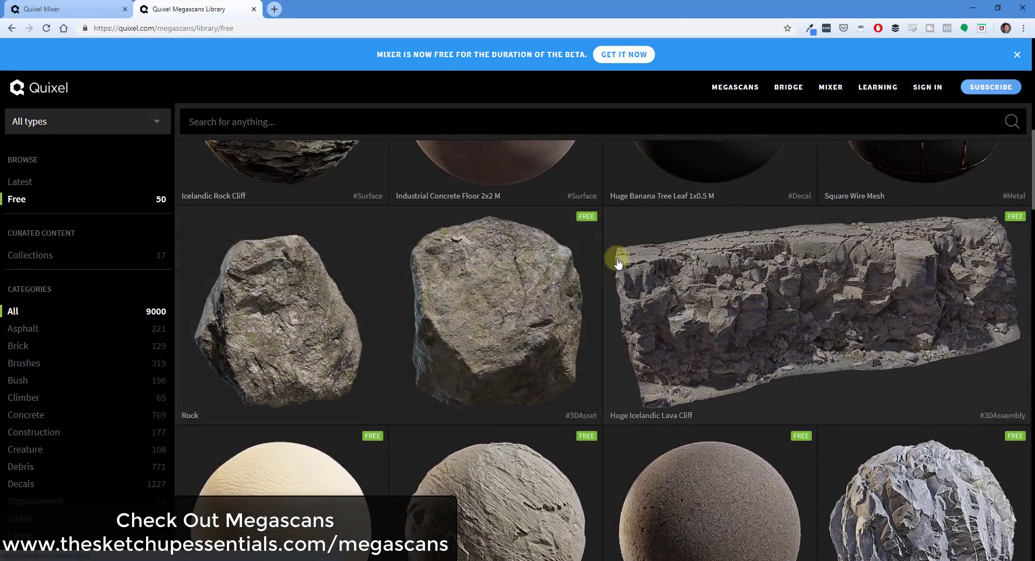
scroll(616, 250, "down", 3)
scroll(559, 280, "down", 3)
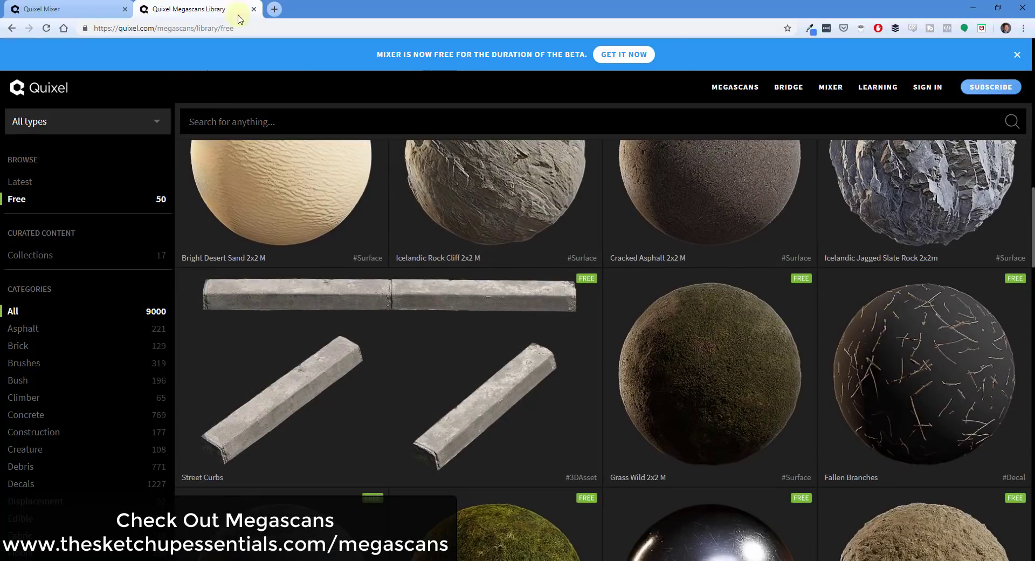
Return to Quixel Mixer and show the Edge Details and Tiles layers again.
left_click(972, 8)
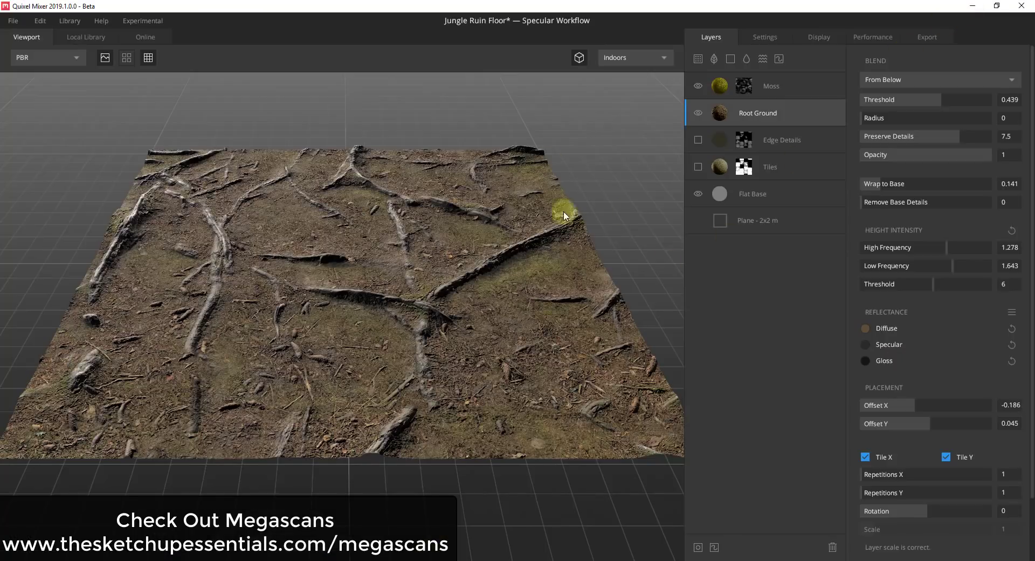
left_click(698, 140)
left_click(698, 167)
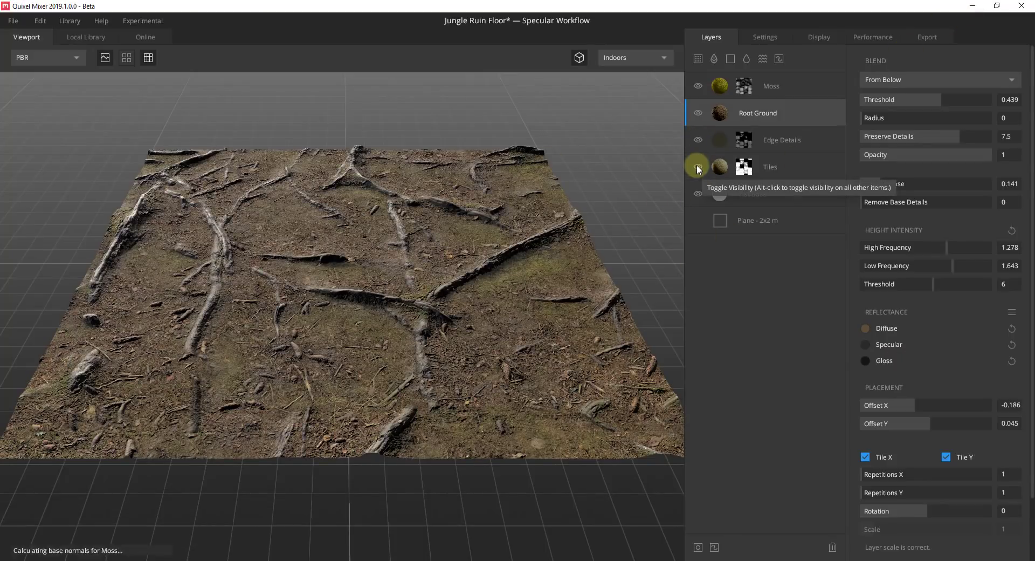
Examine the surfaces available in the local library and in the online library.
left_click(85, 38)
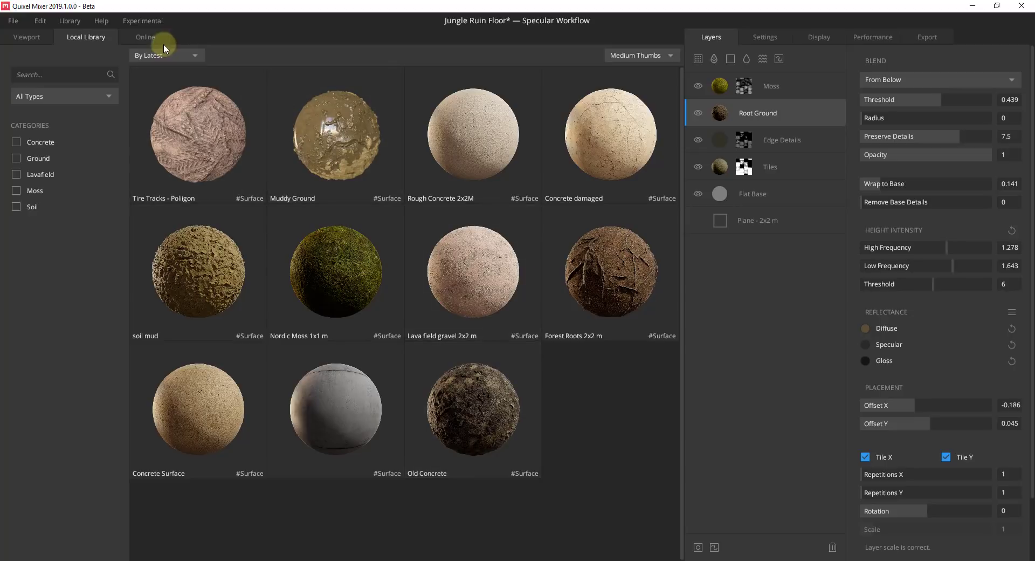
left_click(140, 39)
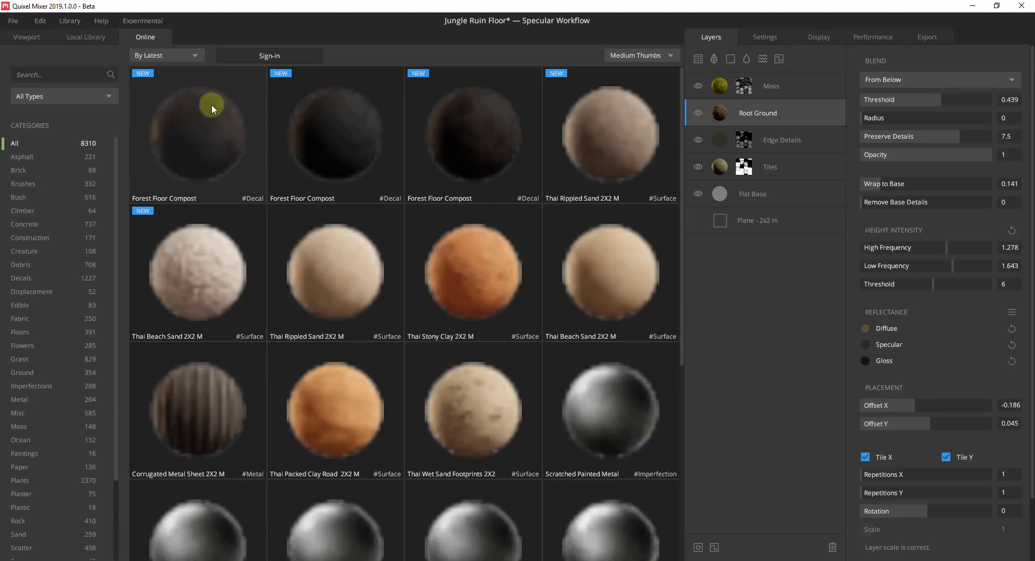
scroll(551, 387, "down", 5)
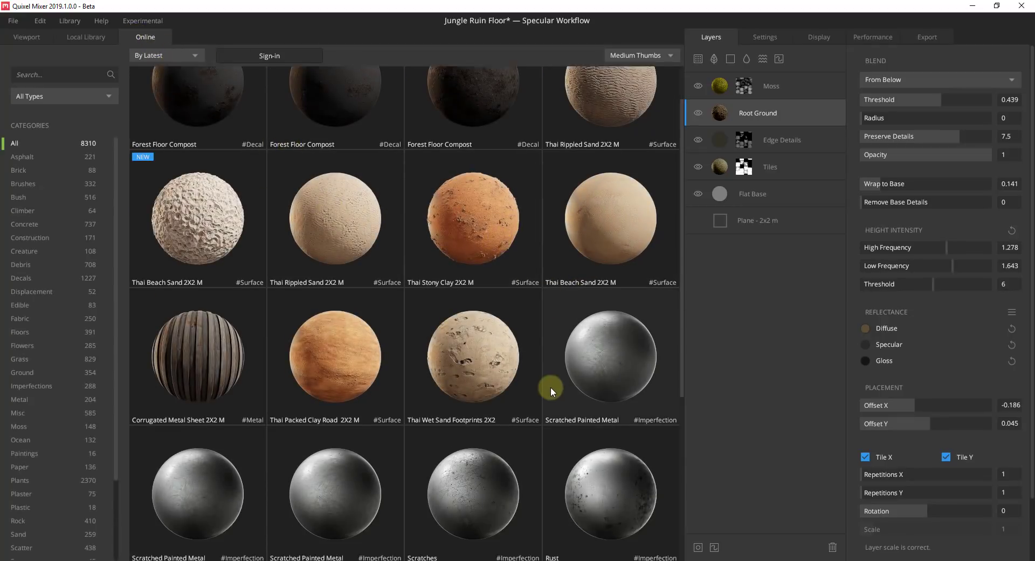
scroll(550, 362, "up", 7)
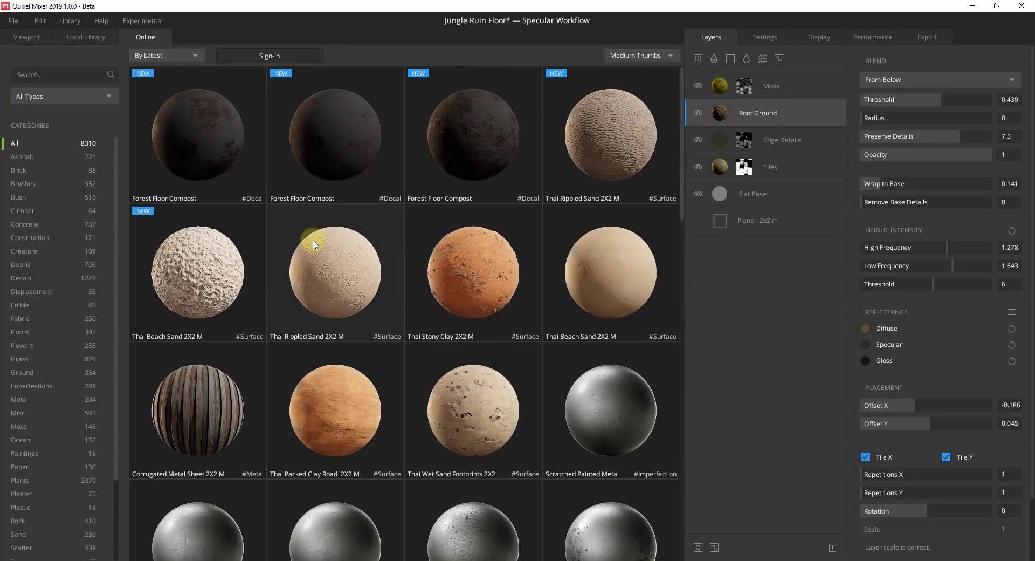
left_click(89, 34)
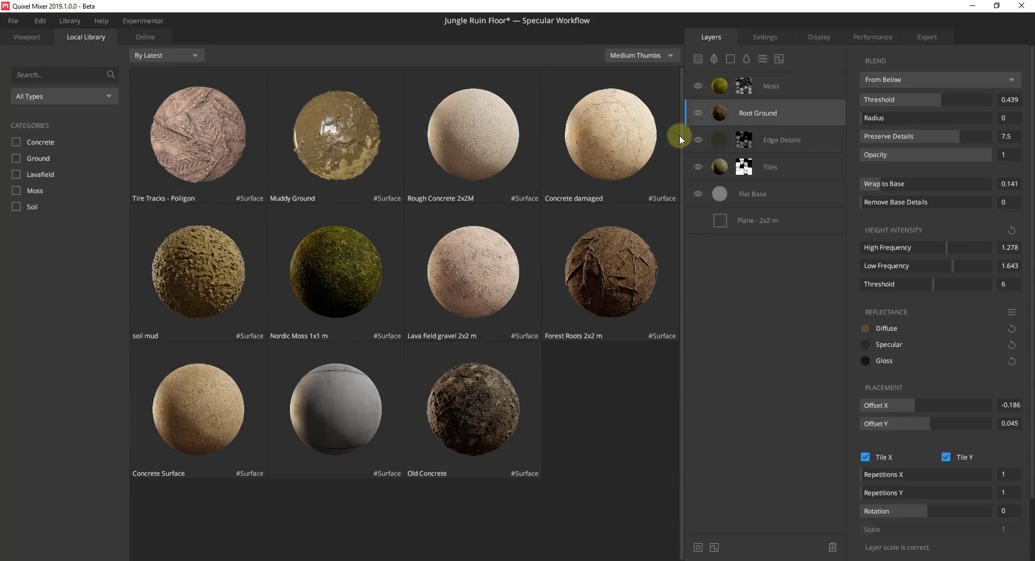
Return to the viewport and set the Moss layer's blend threshold to 0.489.
left_click(38, 36)
left_click(772, 86)
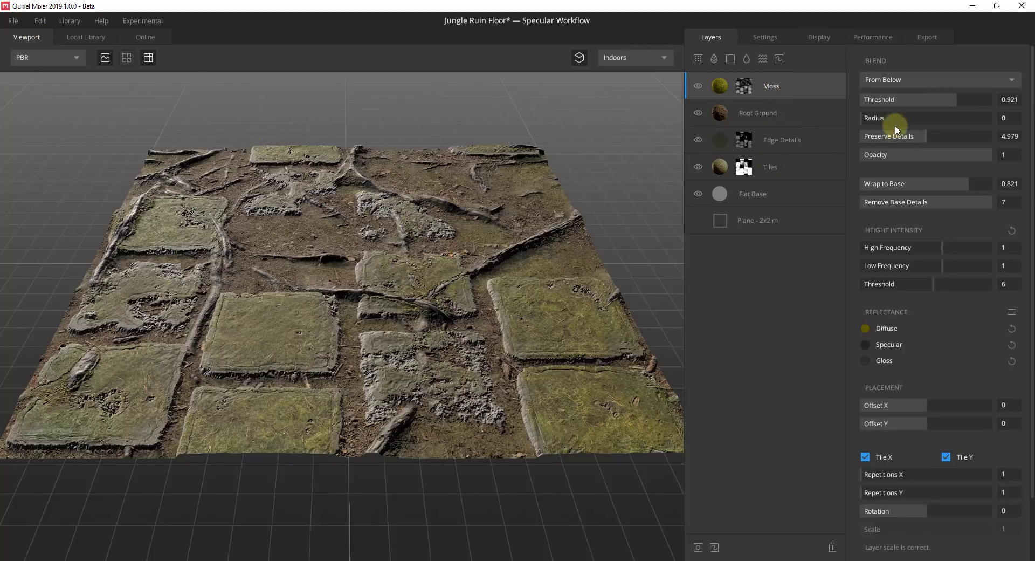
mouse_move(956, 99)
left_mouse_down()
mouse_move(979, 98)
mouse_move(941, 102)
left_mouse_up()
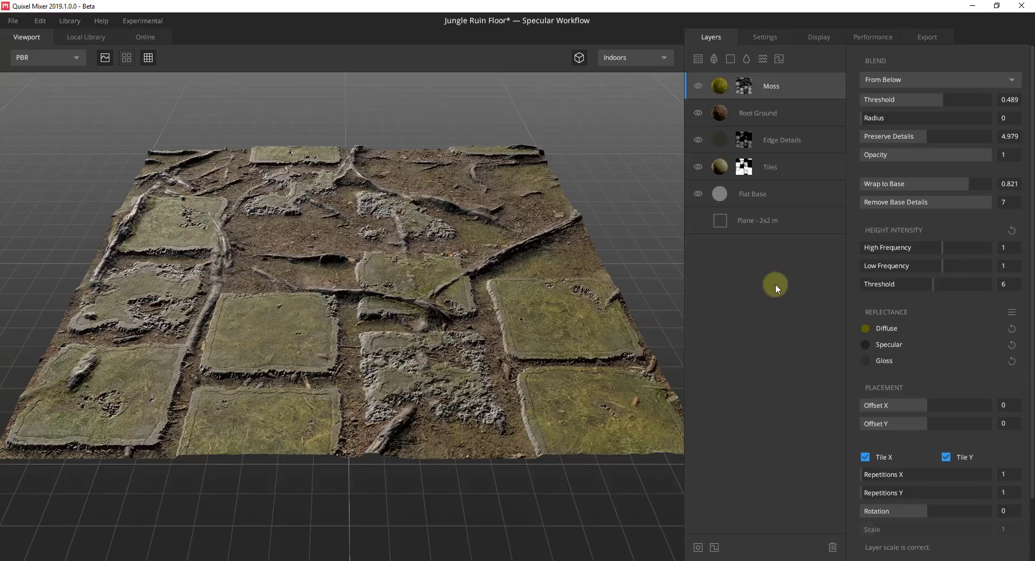
Export the Jungle Ruin Floor mix to the library as a surface in the Ground category, with the Roughness map included.
left_click(18, 21)
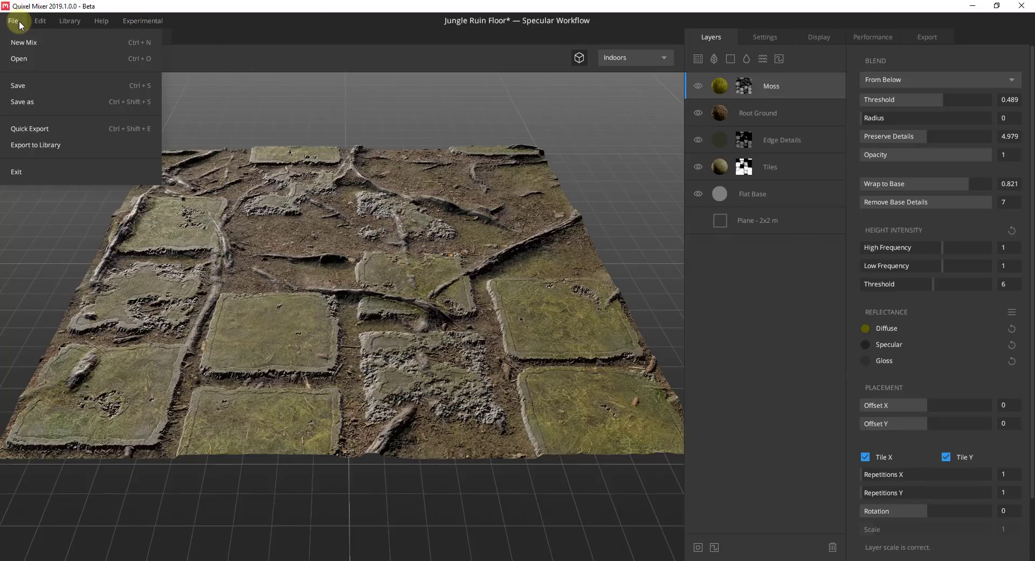
left_click(61, 144)
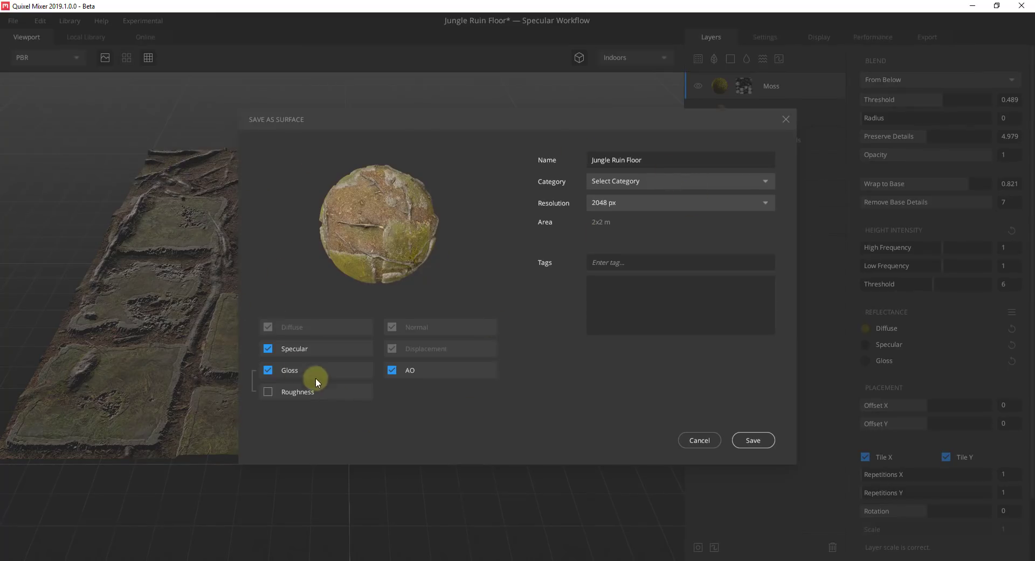
left_click(283, 391)
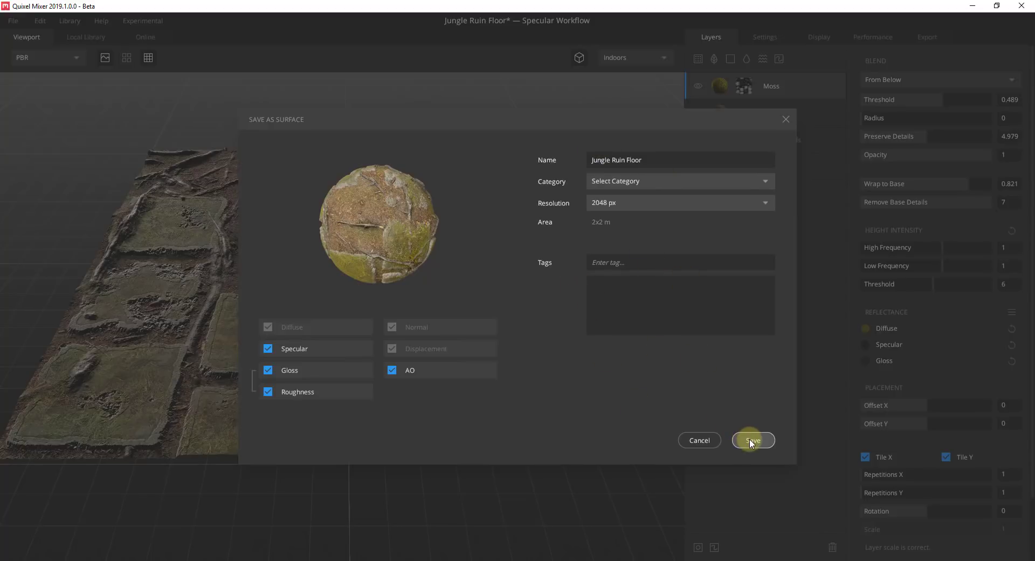
left_click(664, 175)
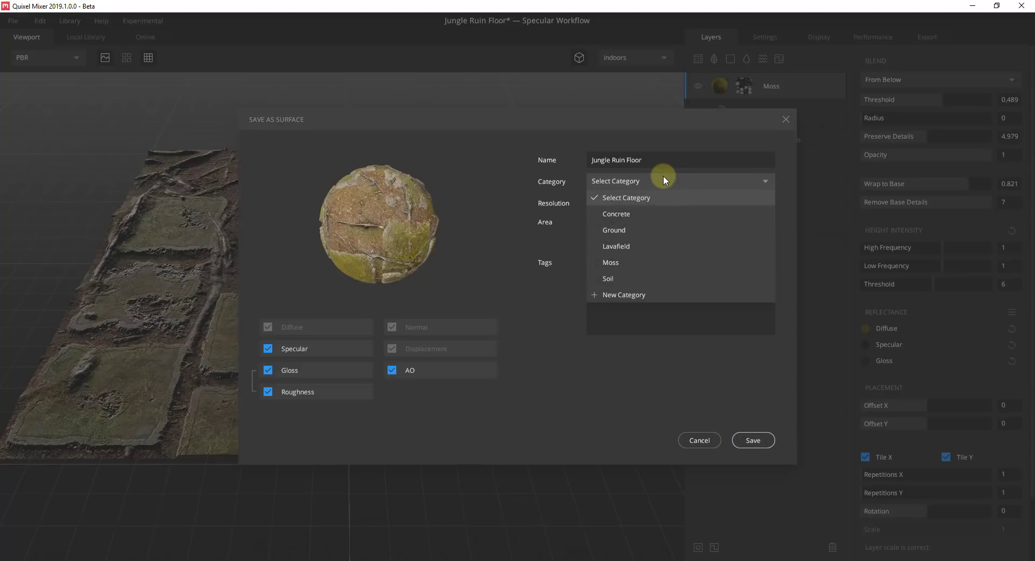
left_click(617, 230)
left_click(758, 440)
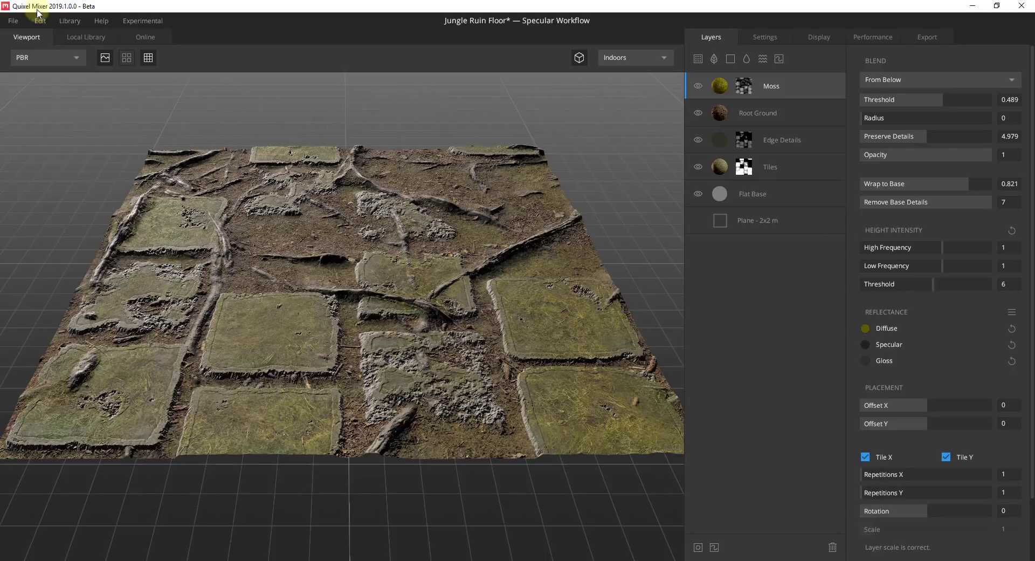
Open the Broken Tiles mix from the Sample Mixes project.
left_click(19, 21)
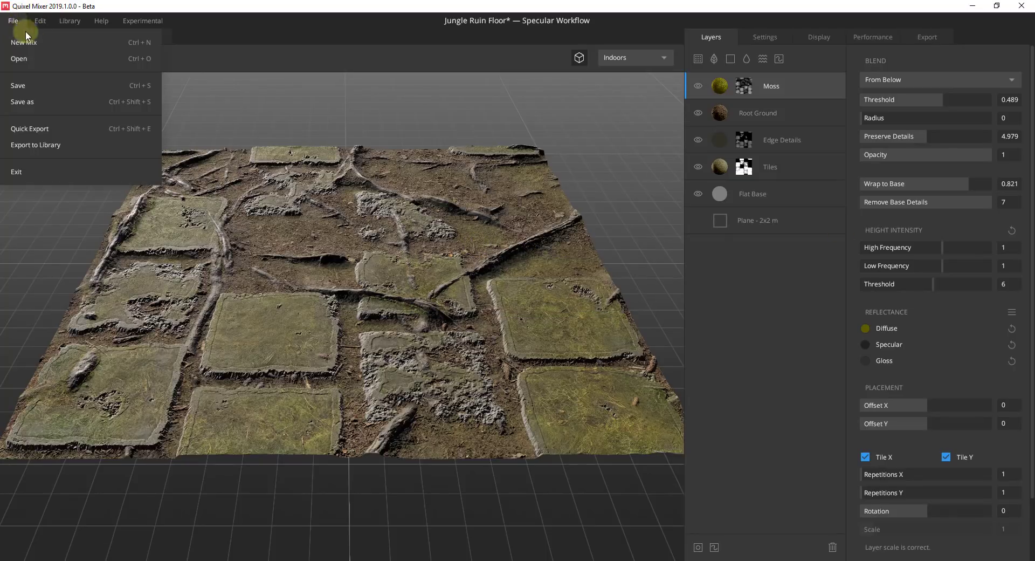
left_click(37, 63)
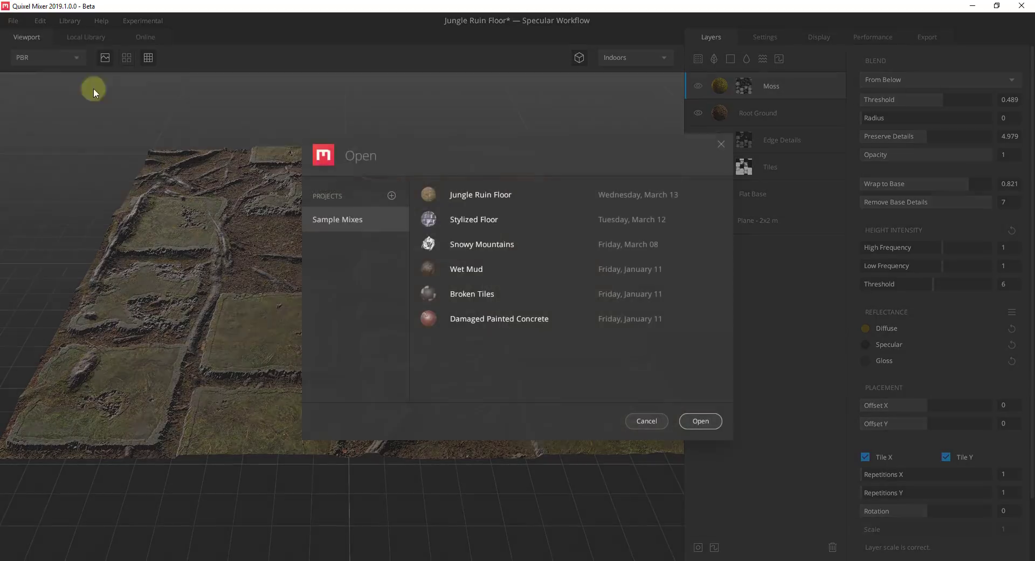
double_click(480, 295)
left_click(615, 350)
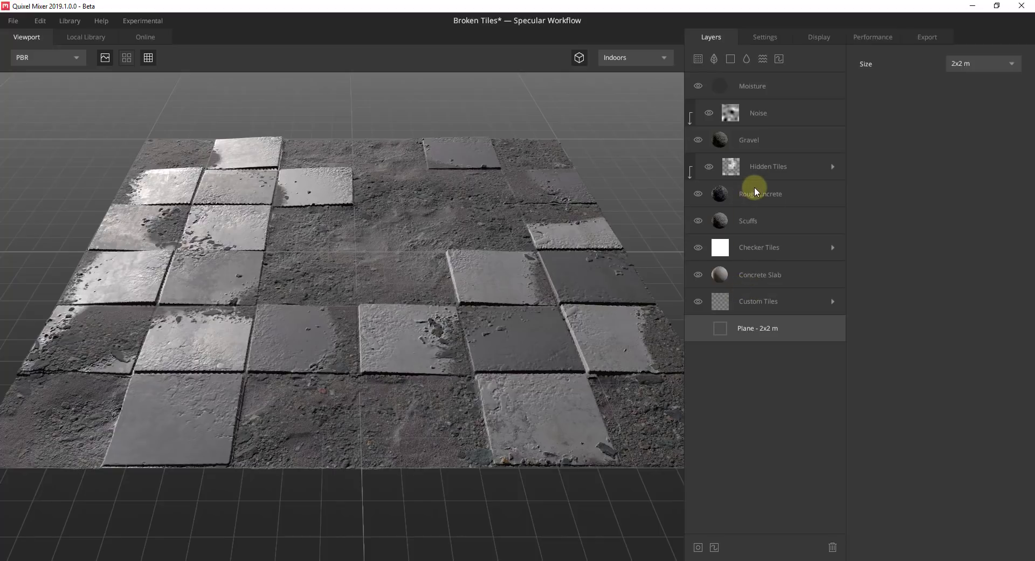
Hide the Moisture, Noise, Gravel, Hidden Tiles, Rough Concrete and Checker Tiles layers.
left_click(697, 85)
left_click(707, 112)
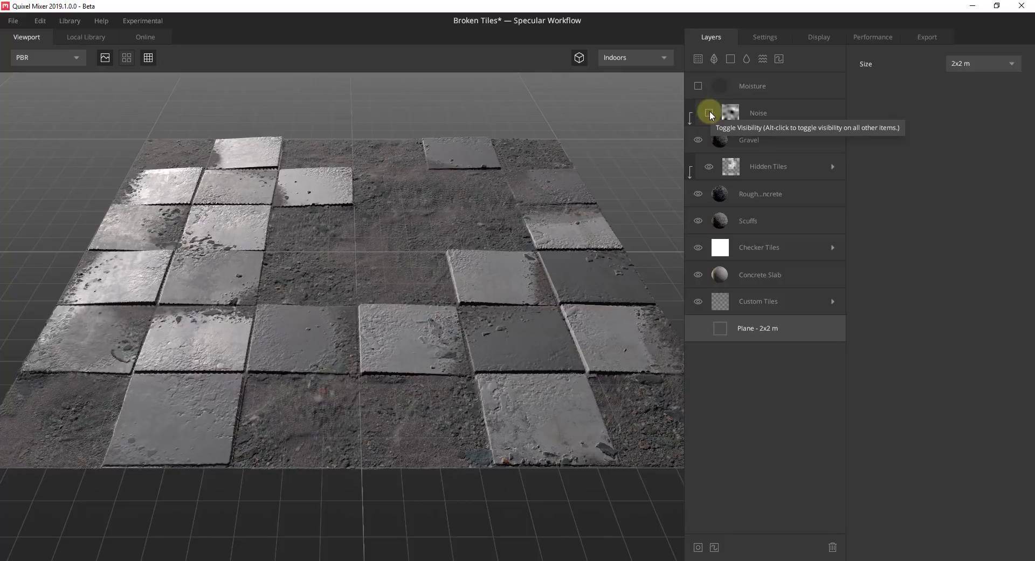
left_click(698, 139)
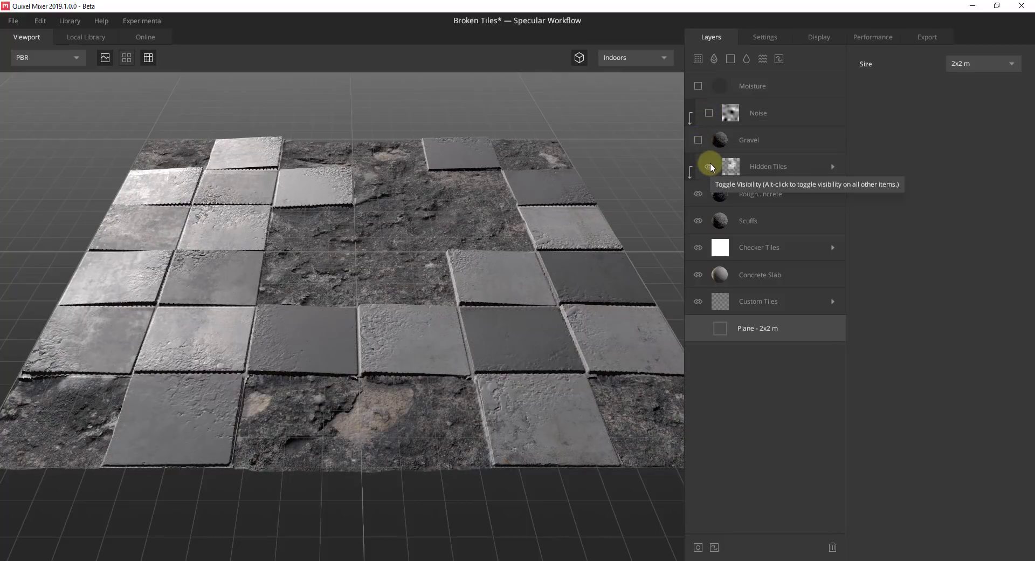
left_click(708, 167)
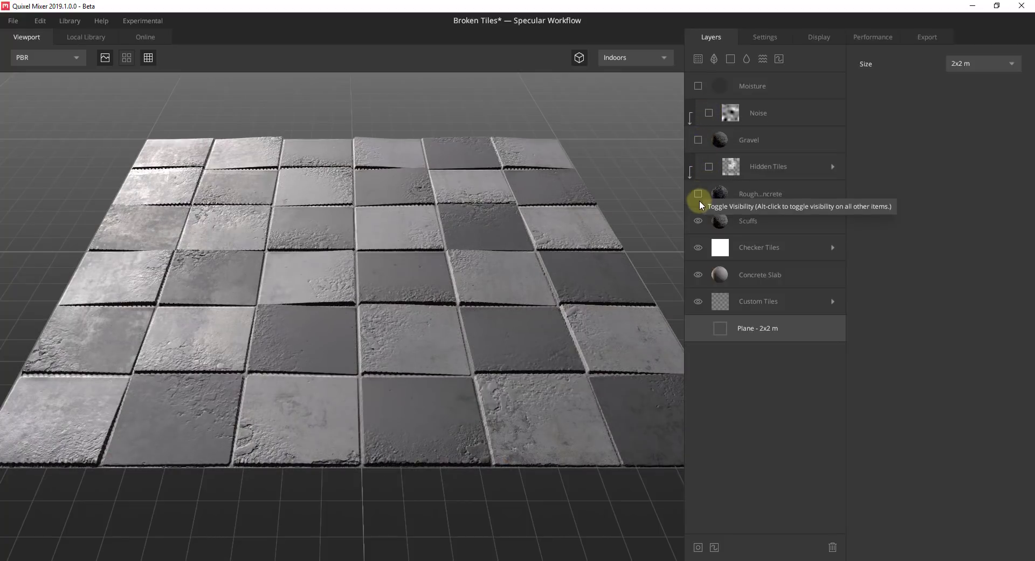
left_click(698, 247)
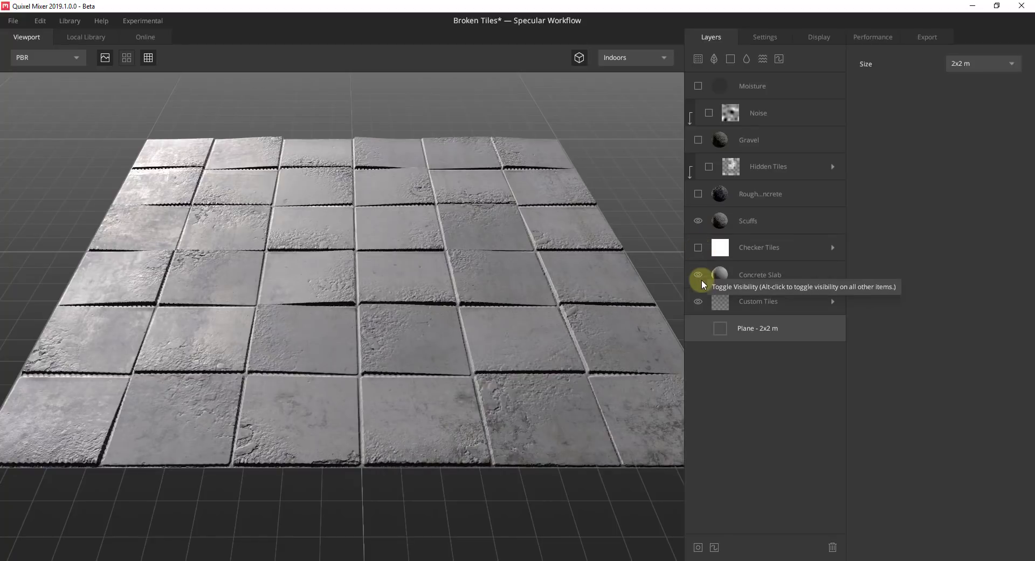
Hide and reshow the Custom Tiles layer, then expand it and select its Displacement channel.
left_click(697, 301)
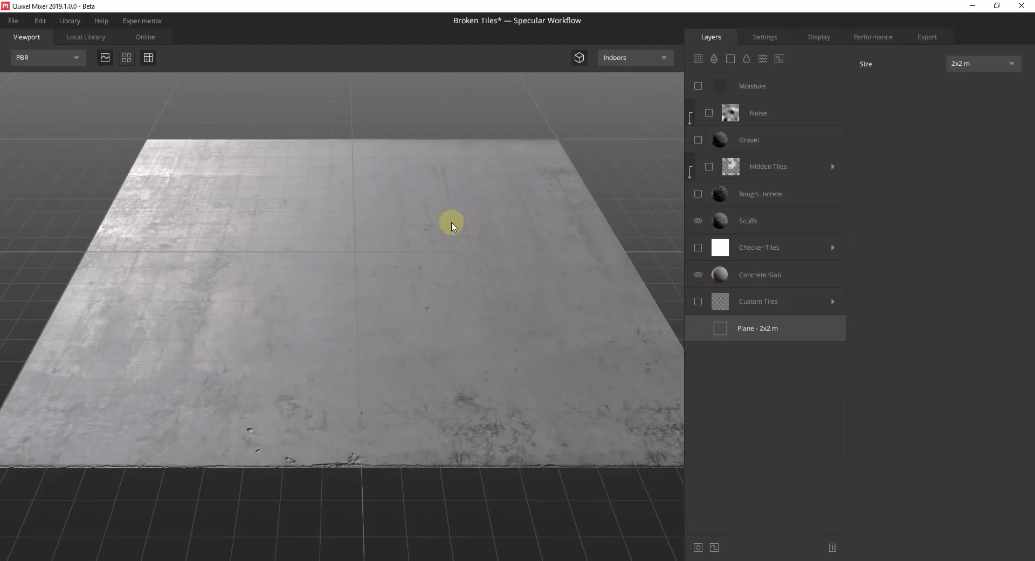
left_click(697, 302)
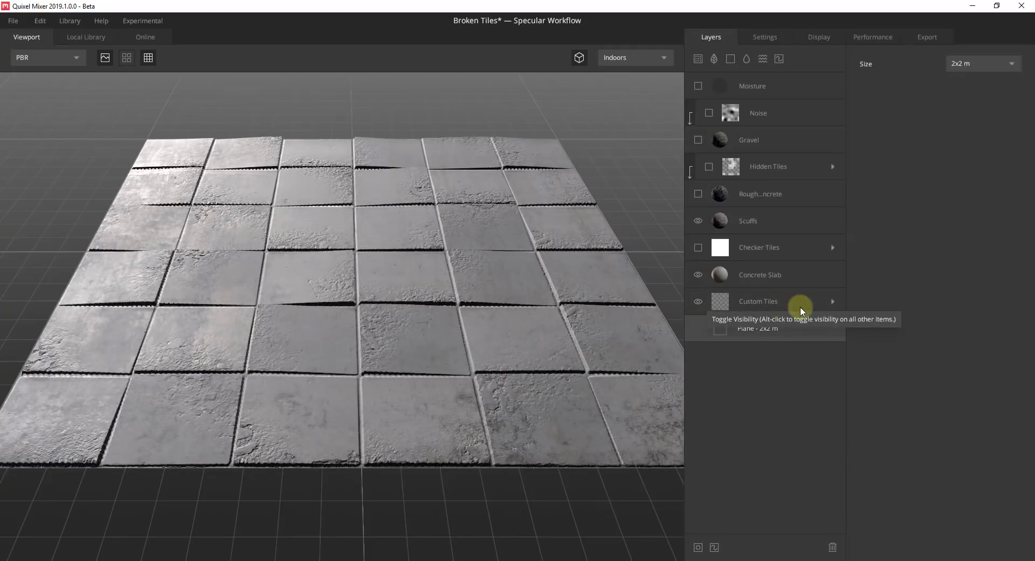
left_click(832, 302)
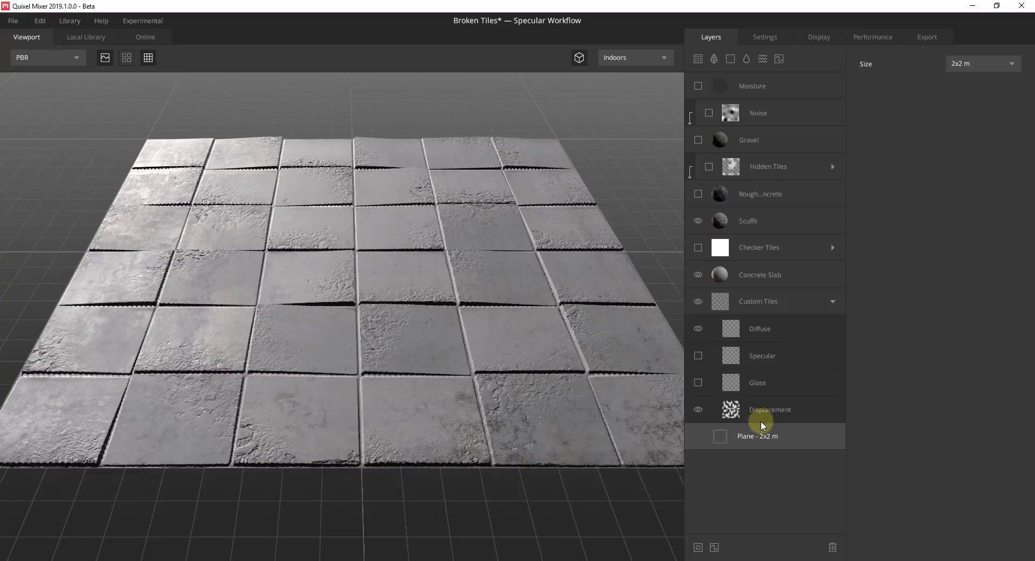
left_click(762, 416)
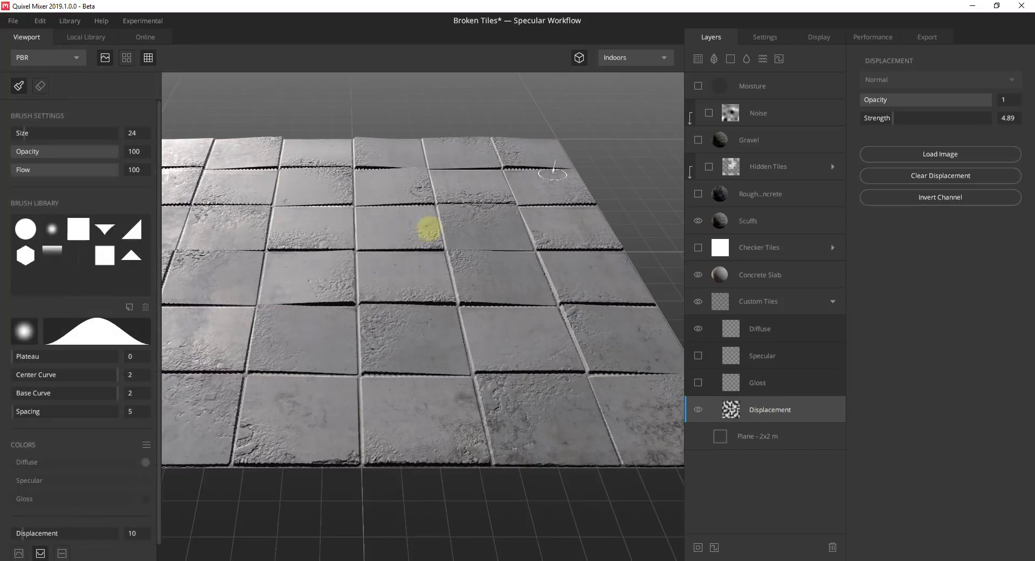
Paint a trial displacement stroke around one of the tiles with the size 24 brush and undo it.
mouse_move(497, 214)
left_mouse_down()
mouse_move(471, 214)
mouse_move(474, 230)
mouse_move(496, 233)
mouse_move(498, 213)
mouse_move(503, 235)
mouse_move(456, 226)
mouse_move(467, 207)
mouse_move(506, 218)
mouse_move(528, 258)
mouse_move(513, 308)
mouse_move(477, 263)
left_mouse_up()
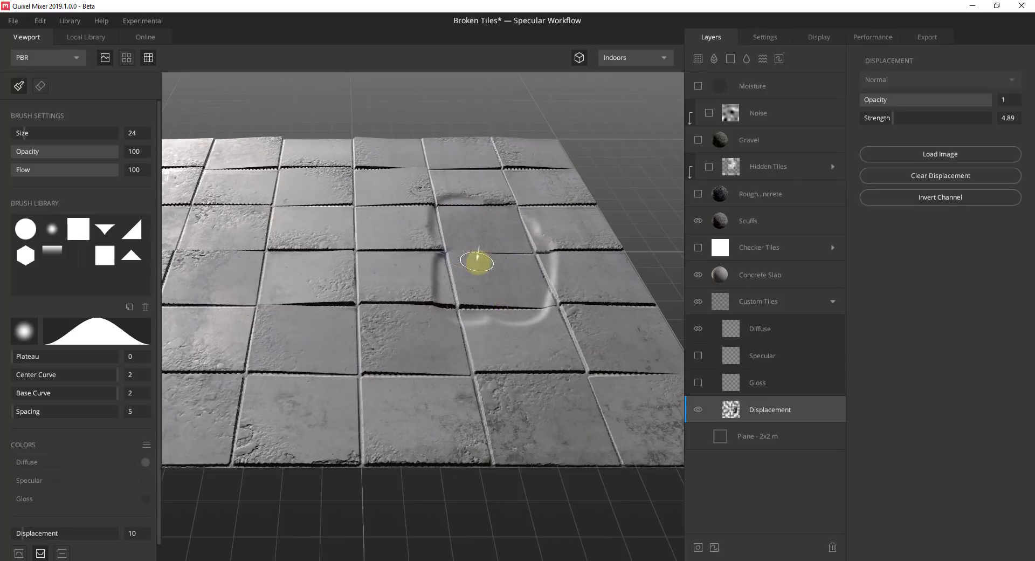
key("ctrl+z")
key("ctrl+z")
key("ctrl+z")
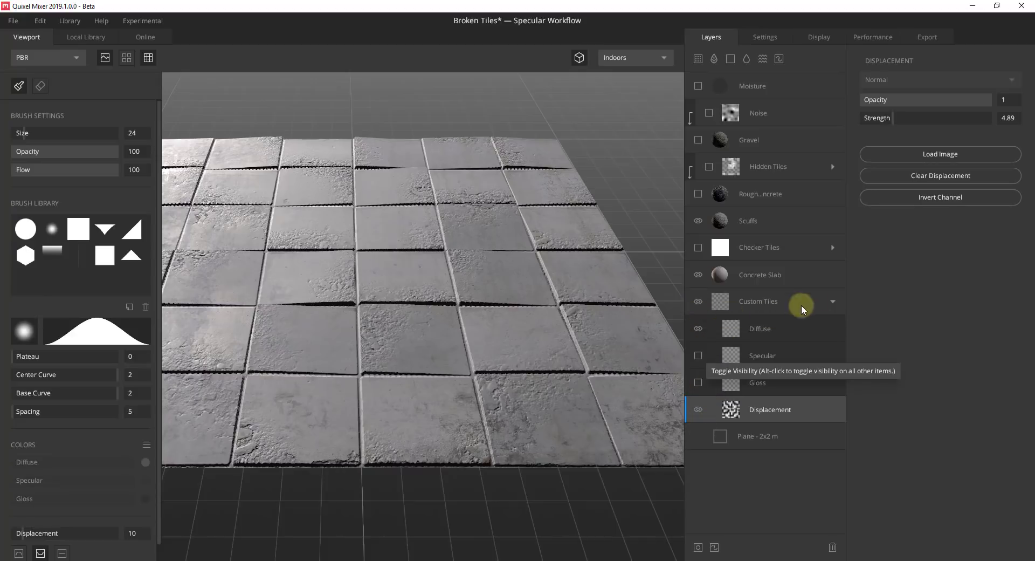
Collapse the Custom Tiles layer and show the Checker Tiles layer again.
left_click(833, 300)
left_click(698, 248)
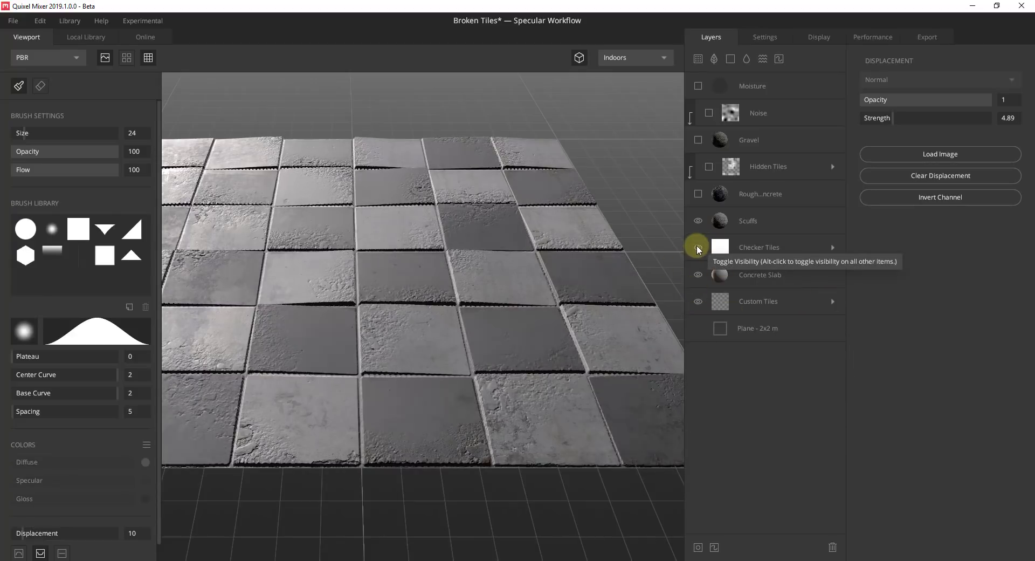
scroll(492, 284, "down", 3)
scroll(330, 278, "down", 2)
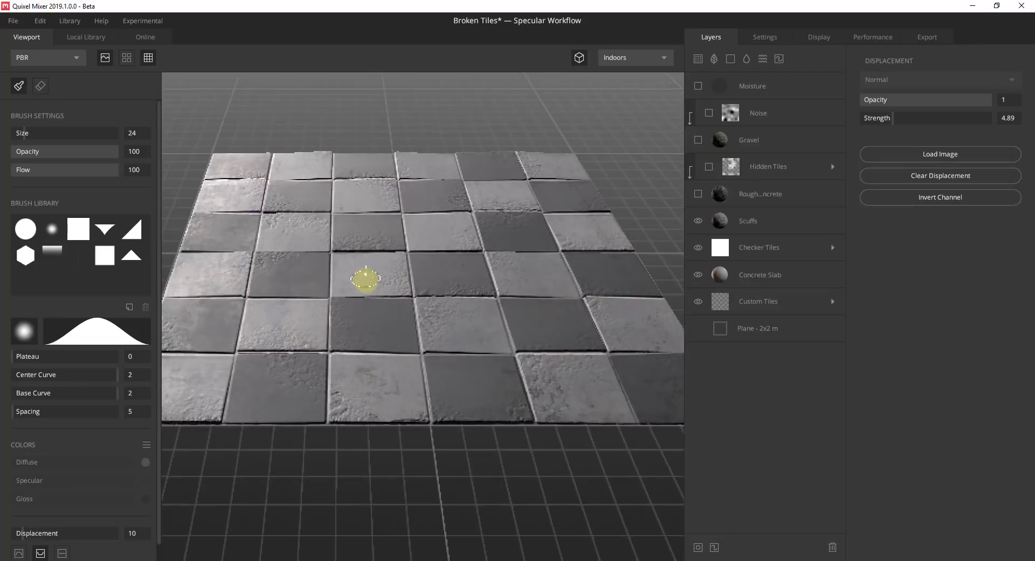
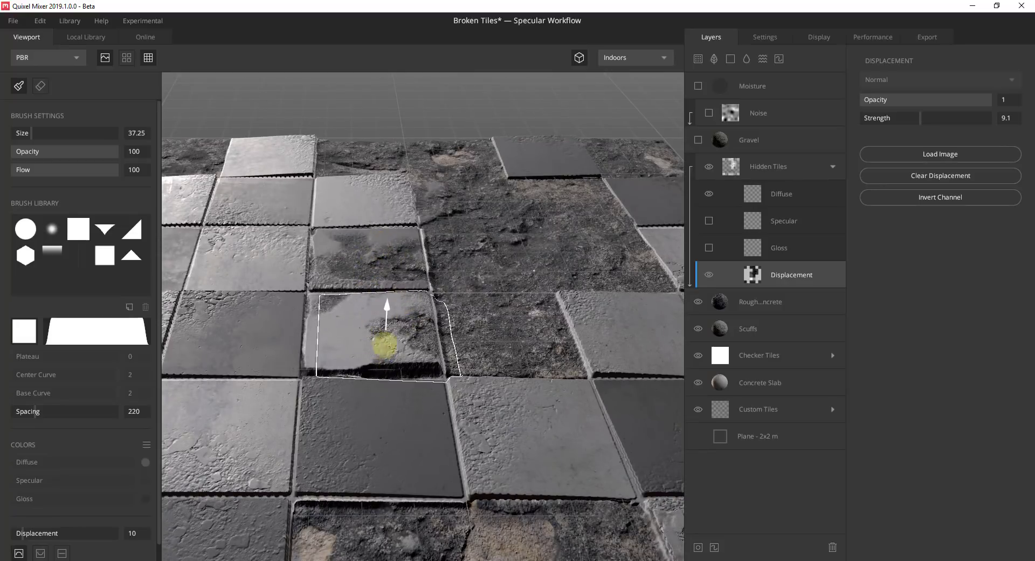
Stamp the Hidden Tiles displacement with the size 37.25 square brush to sink two middle tiles beneath the rough concrete.
left_click(40, 553)
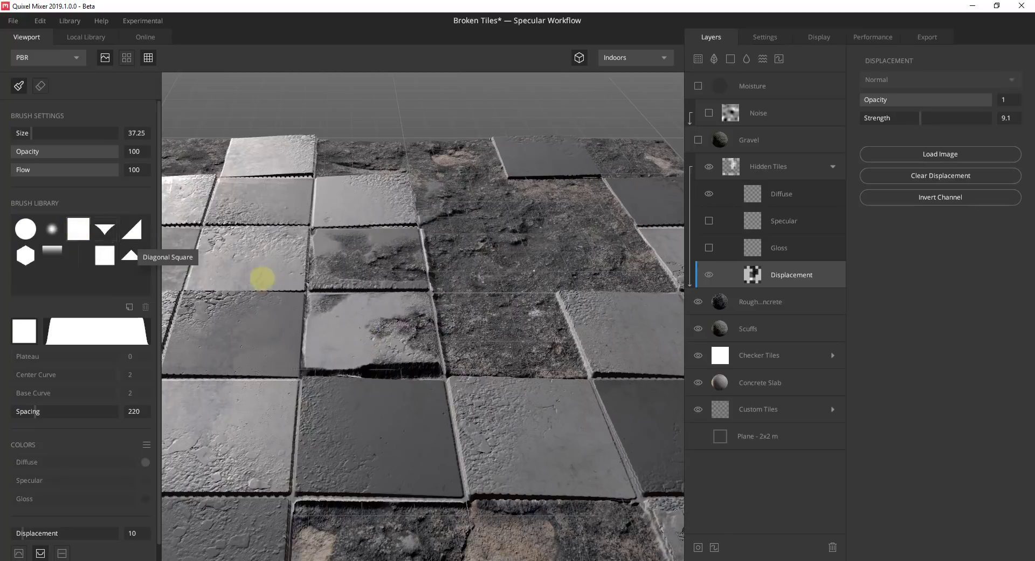
scroll(368, 322, "down", 5)
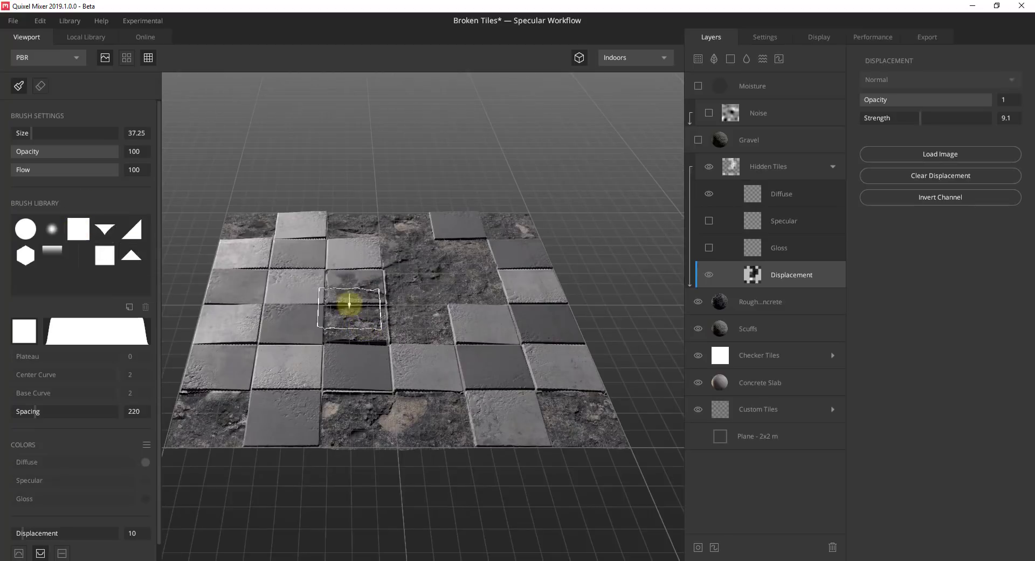
left_click(359, 281)
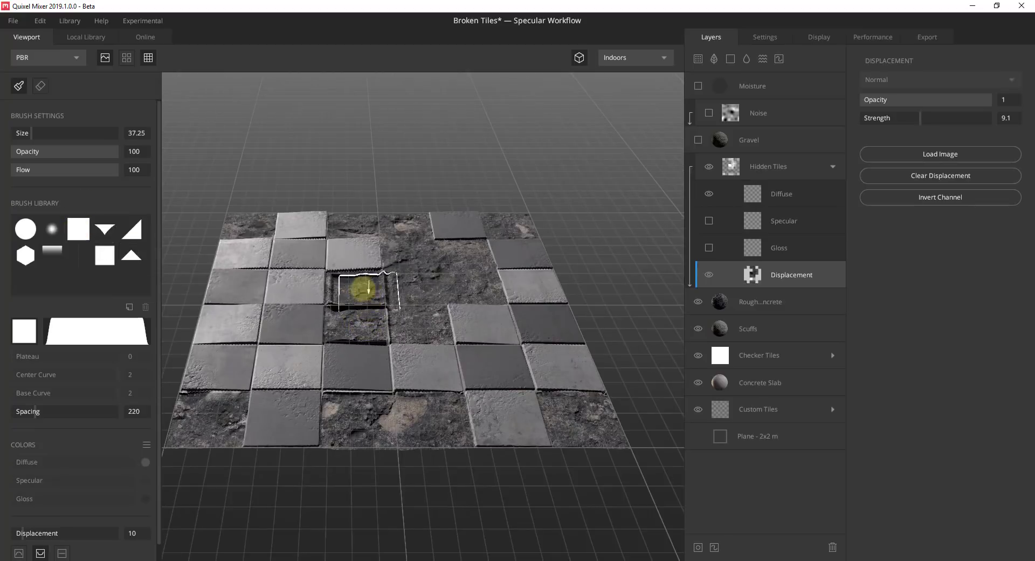
scroll(350, 318, "up", 8)
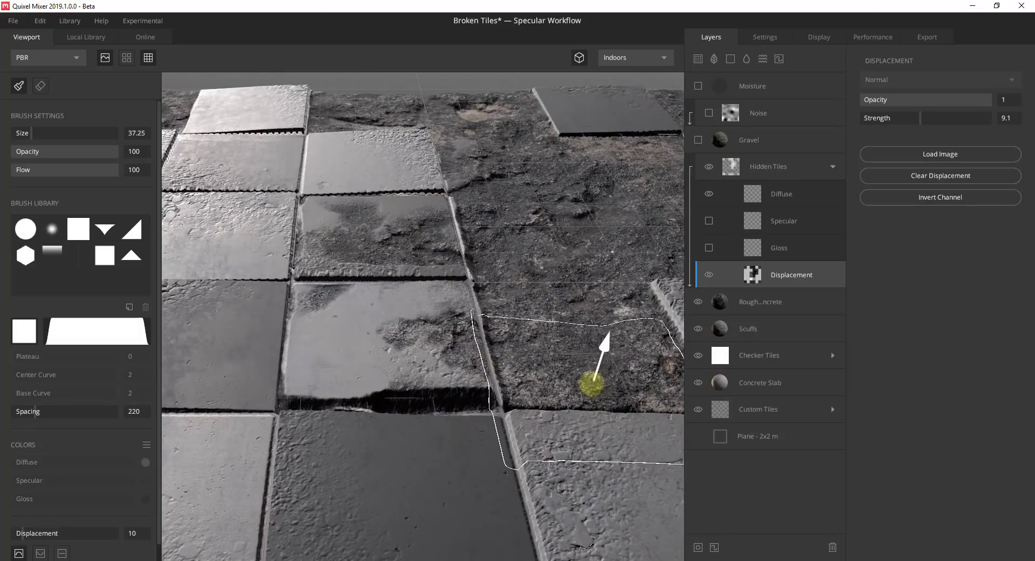
scroll(412, 357, "down", 8)
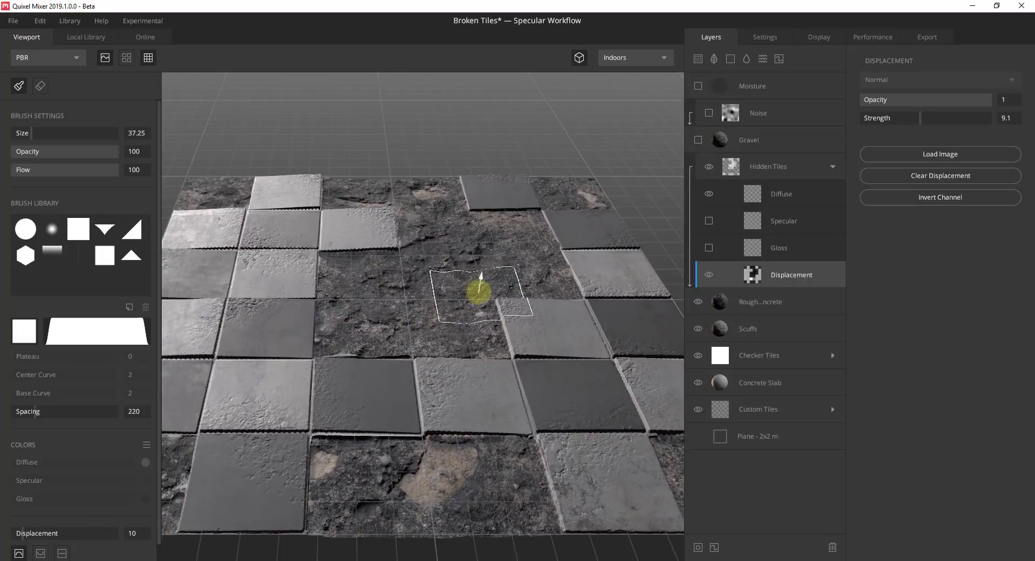
scroll(378, 307, "down", 3)
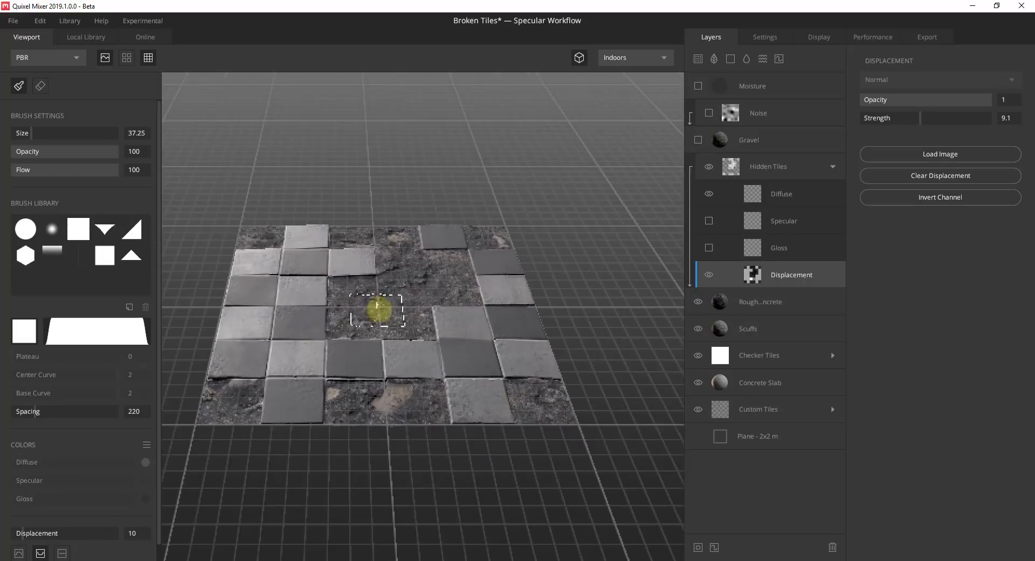
Show the Gravel layer and set its blend threshold to 0.091 and radius to 0.174.
left_click(698, 140)
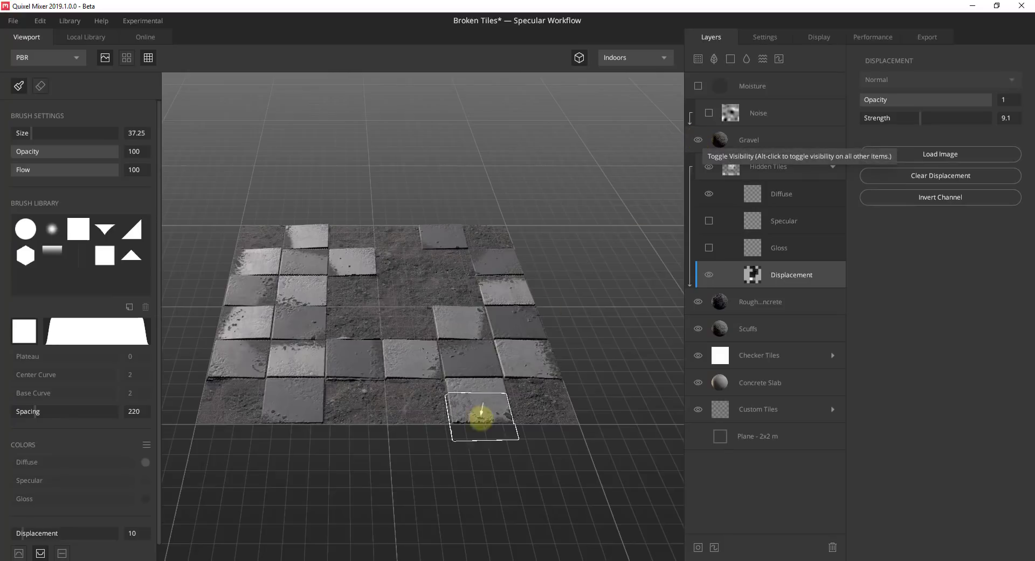
scroll(480, 415, "up", 5)
left_click(716, 136)
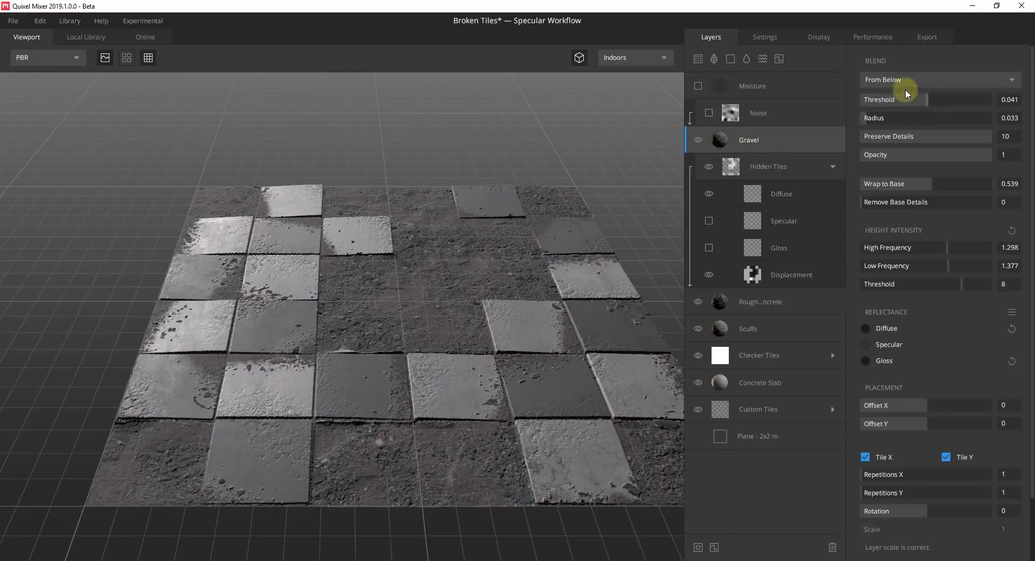
left_click_drag(928, 101, 885, 118)
scroll(489, 367, "down", 4)
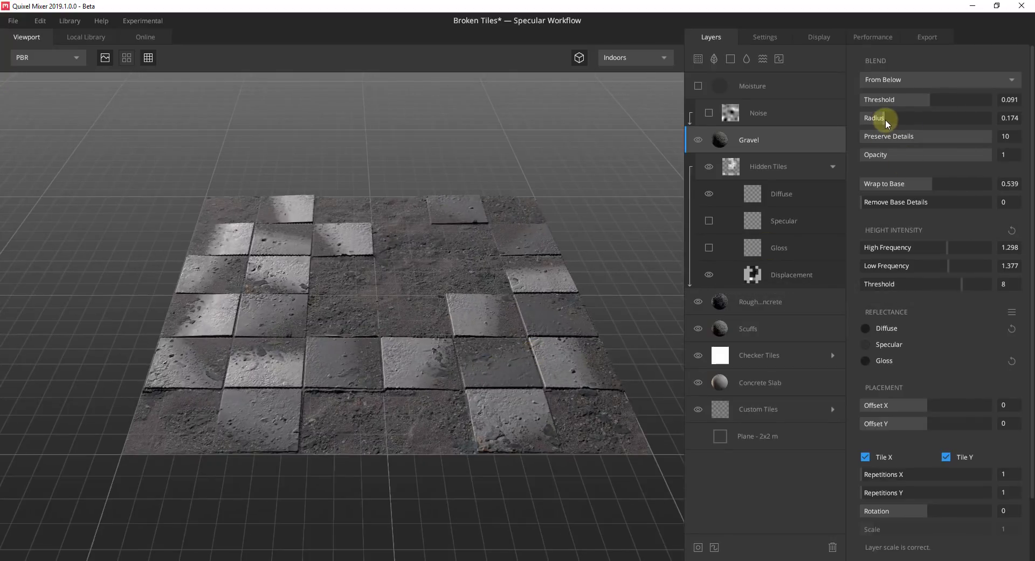
Show the Noise layer and set its amplitude to 1.078 and frequency to 1.253.
left_click(710, 114)
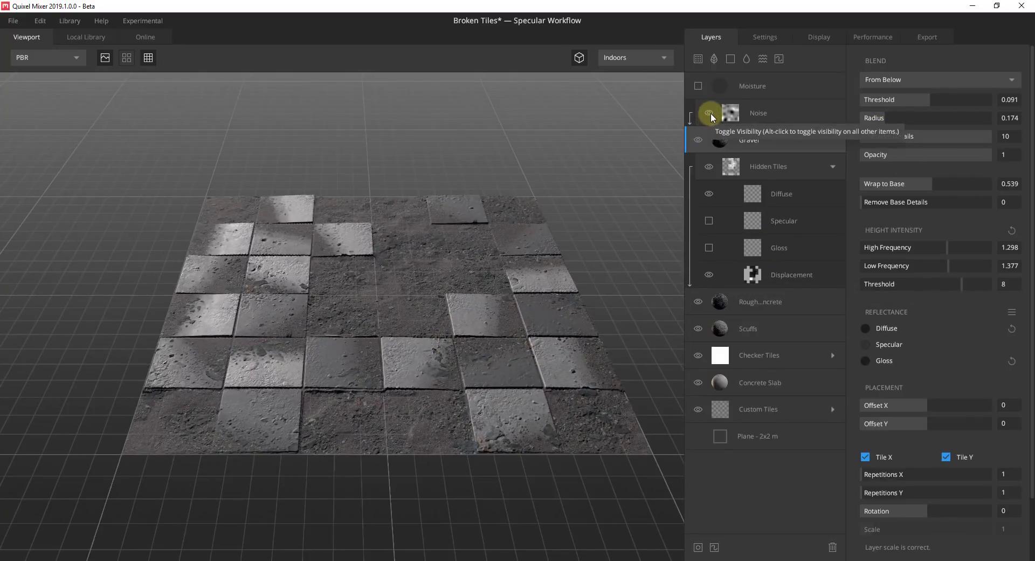
left_click(777, 111)
left_click_drag(862, 80, 868, 78)
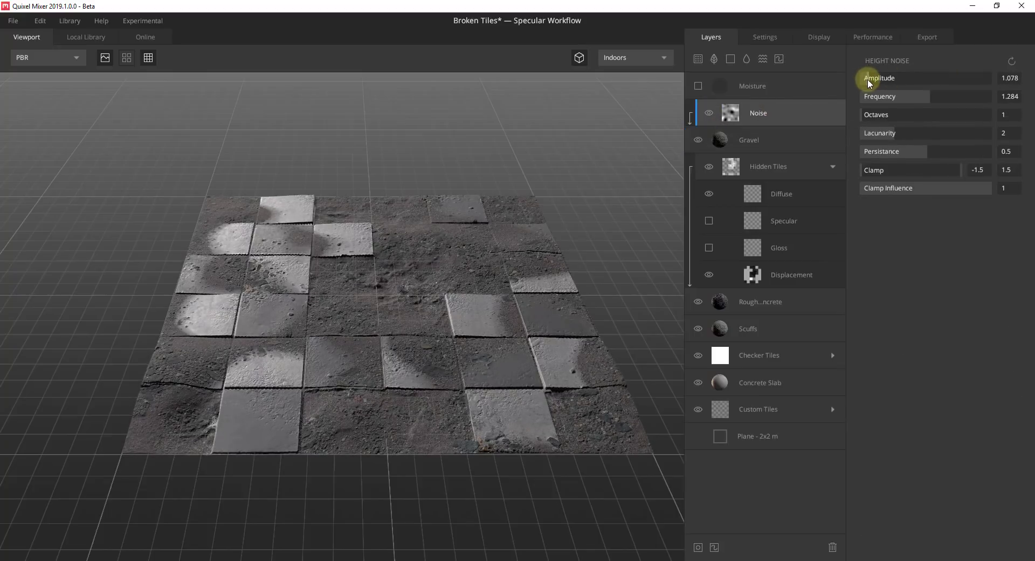
left_click_drag(932, 98, 927, 96)
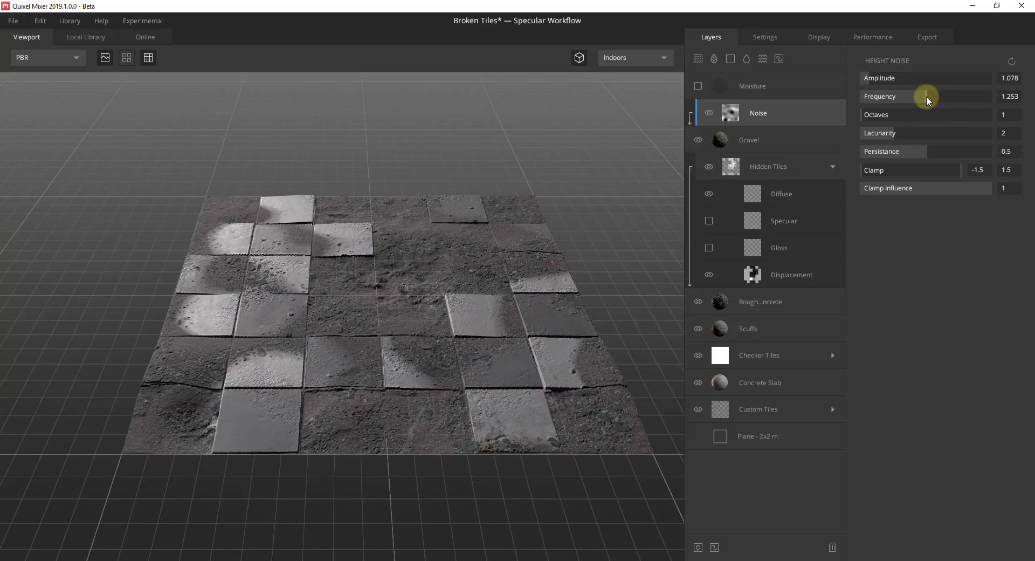
Show the Moisture layer and set its mask opacity to 0.493.
left_click(723, 86)
left_click(695, 85)
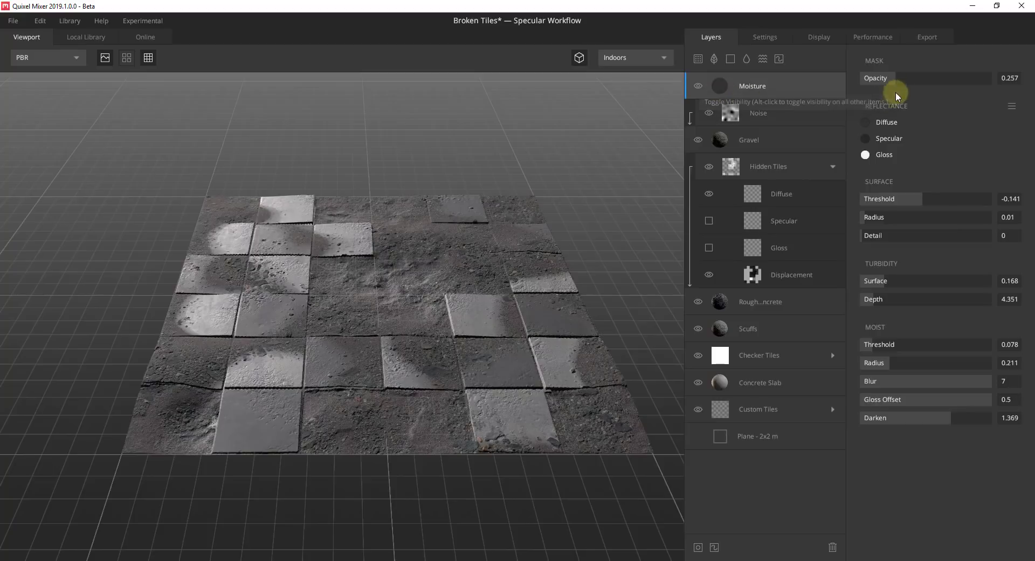
left_click_drag(895, 76, 927, 81)
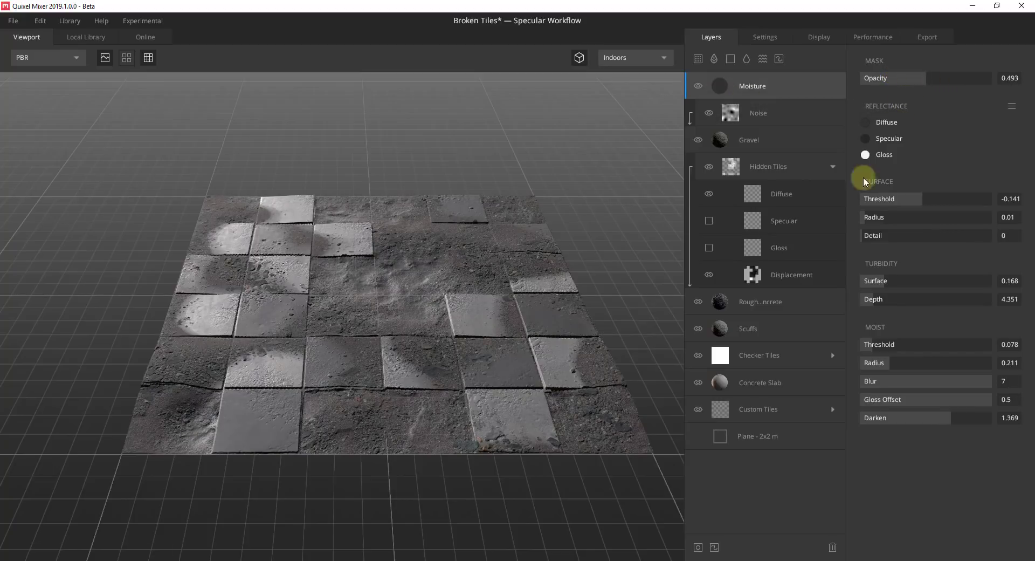
Create a new mix named Road at 2048 px with the Specular workflow, discarding the changes to the Broken Tiles mix.
left_click(13, 21)
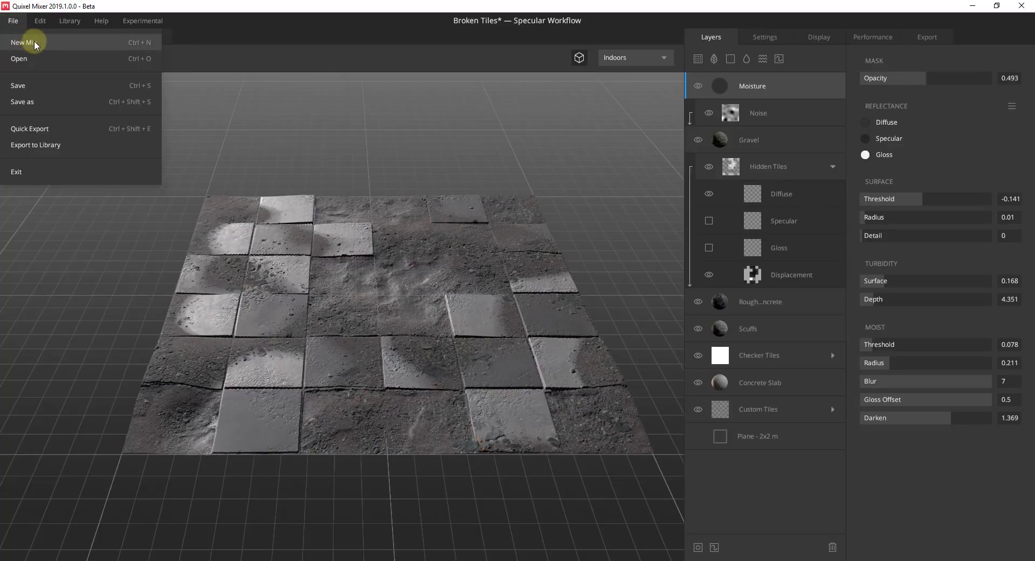
left_click(37, 42)
double_click(520, 244)
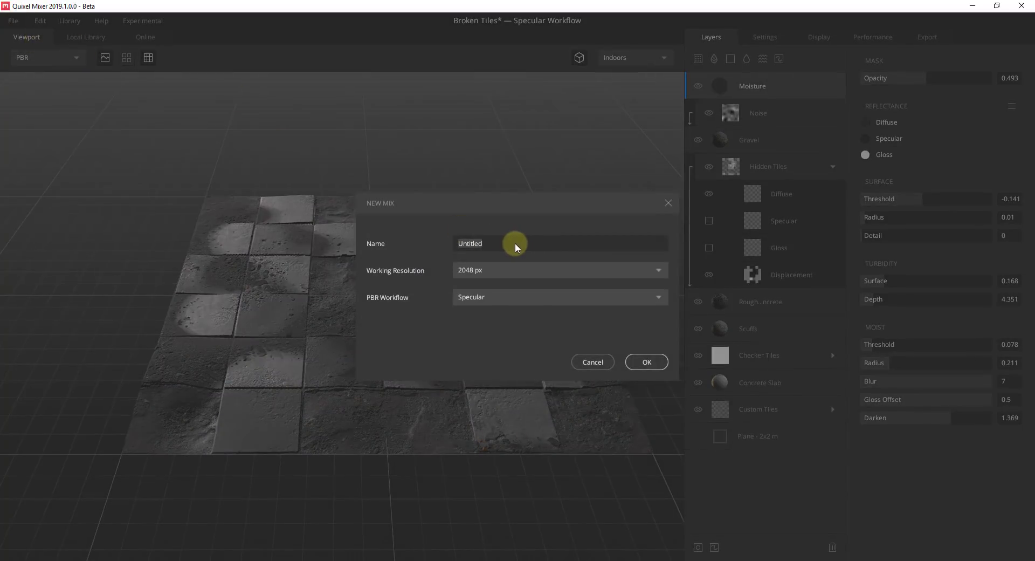
type("Road")
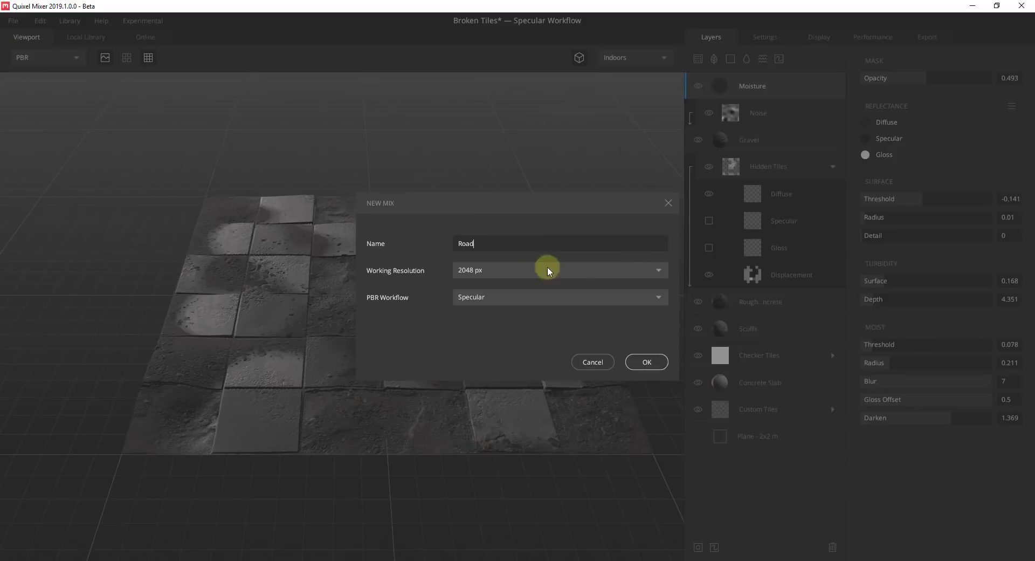
left_click(524, 267)
left_click(526, 268)
left_click(646, 362)
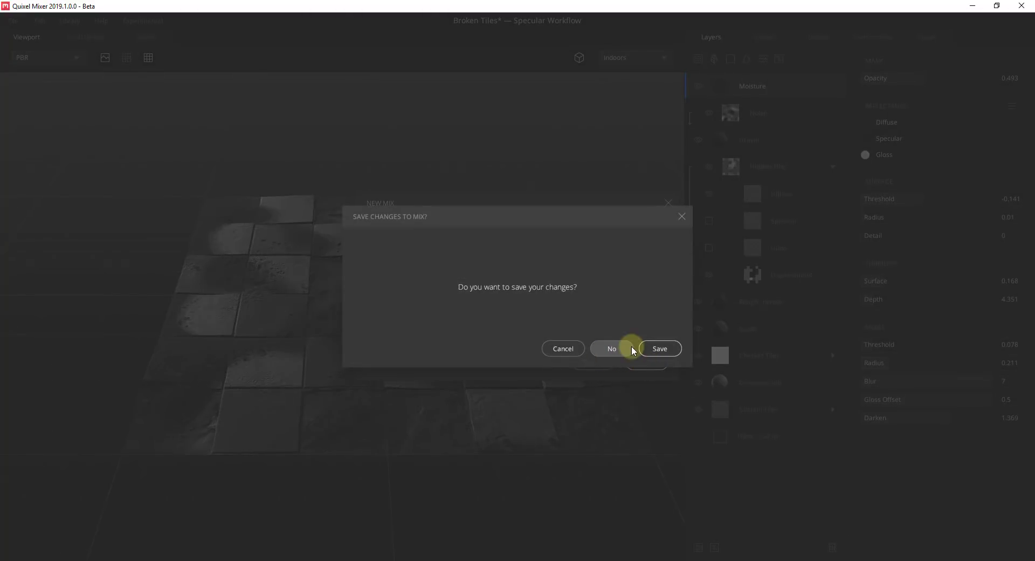
left_click(626, 347)
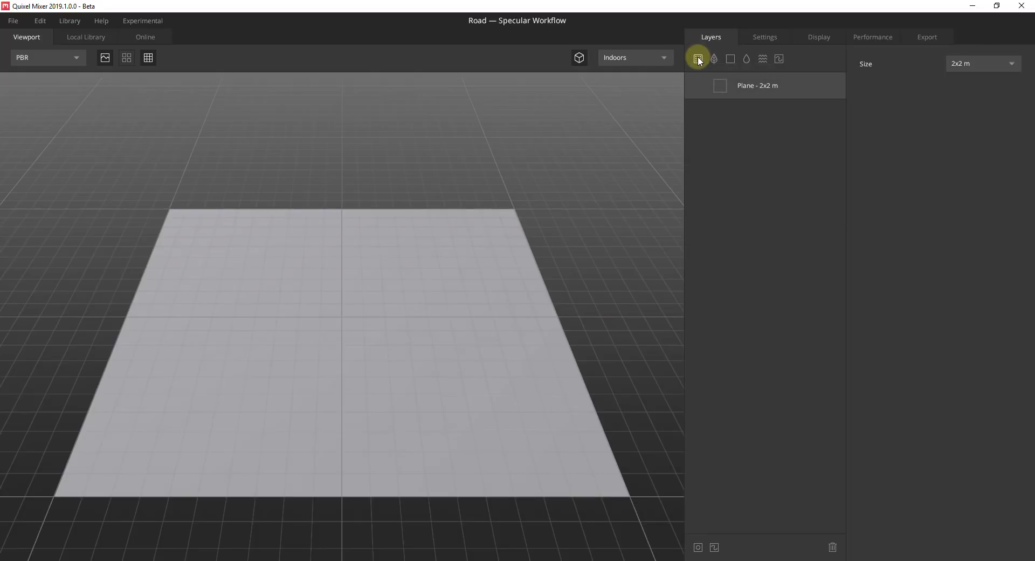
Add the Tire Tracks - Poliigon surface layer and set its height intensity to high frequency 2.041 and low frequency 1.763.
left_click(698, 58)
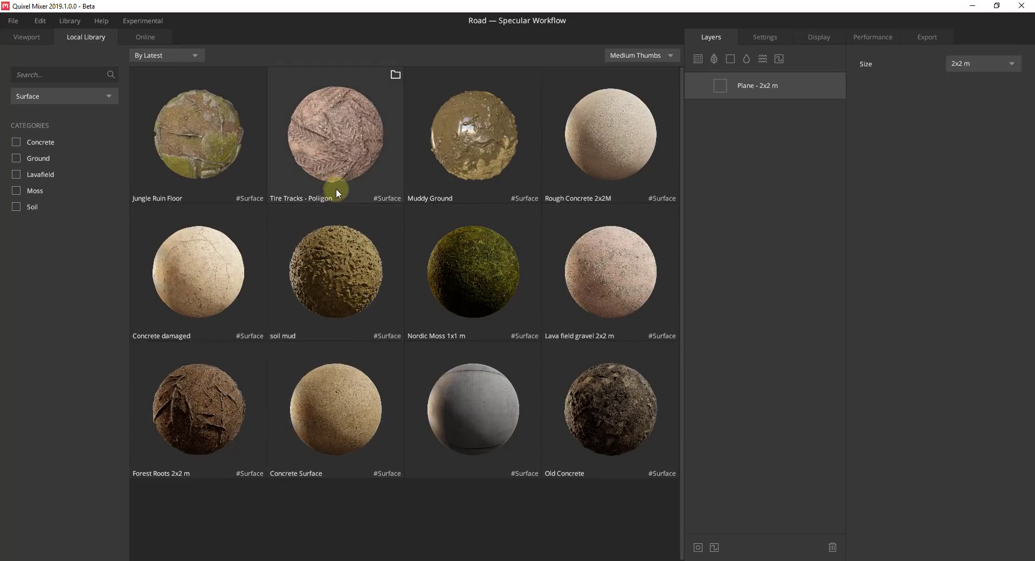
left_click(335, 122)
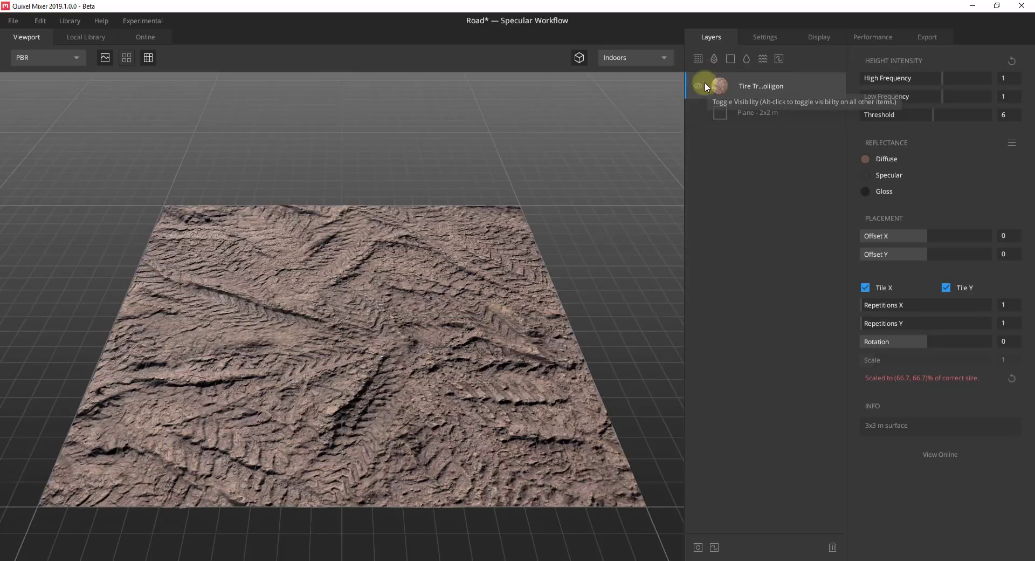
mouse_move(943, 79)
left_mouse_down()
mouse_move(962, 81)
mouse_move(954, 95)
left_mouse_up()
left_click_drag(357, 419, 375, 305)
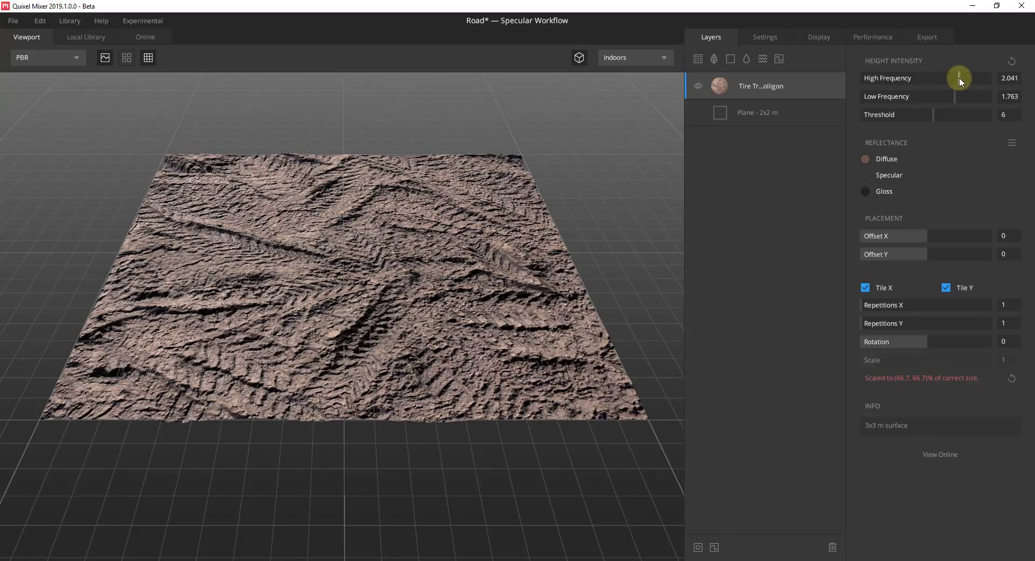
Add a noise layer above the tire tracks with amplitude 3.485 and frequency 1.248.
scroll(388, 282, "up", 3)
scroll(402, 293, "down", 1)
scroll(408, 307, "down", 2)
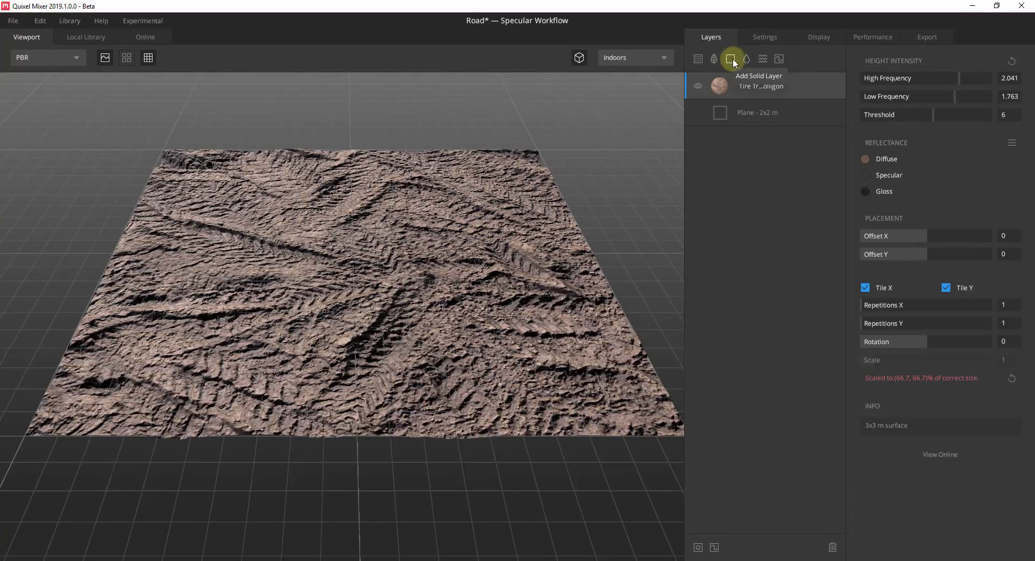
left_click(761, 60)
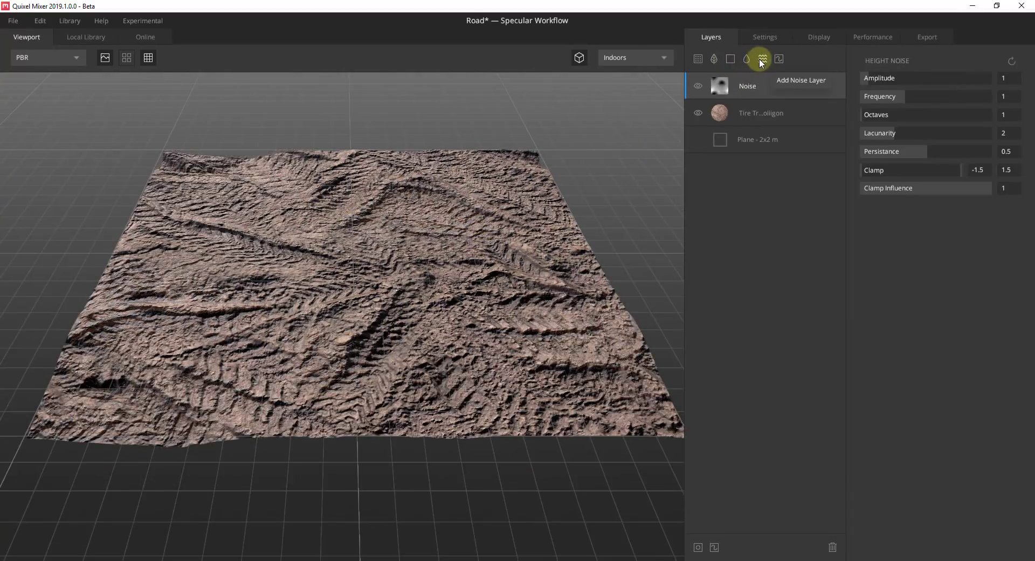
mouse_move(874, 76)
left_mouse_down()
mouse_move(930, 99)
mouse_move(883, 78)
left_mouse_up()
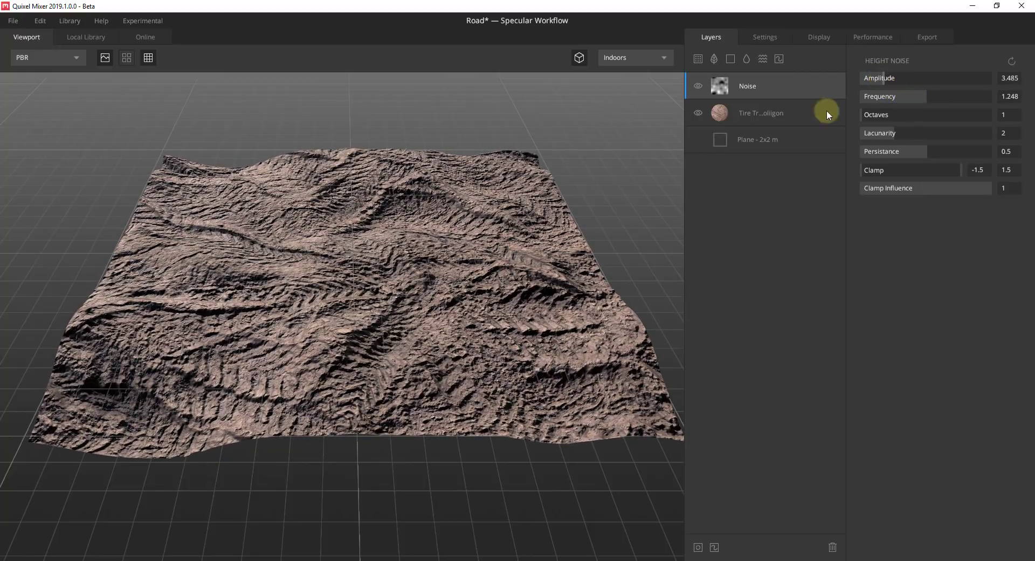
Add the Nordic Moss 1x1 m surface layer above the noise and set its blend threshold to -0.149.
left_click(696, 63)
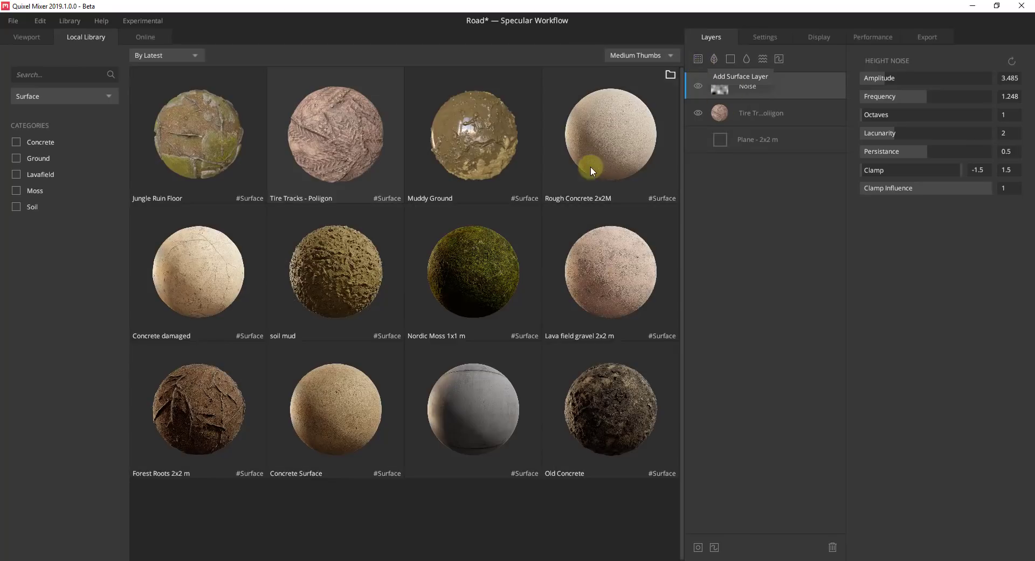
left_click(488, 286)
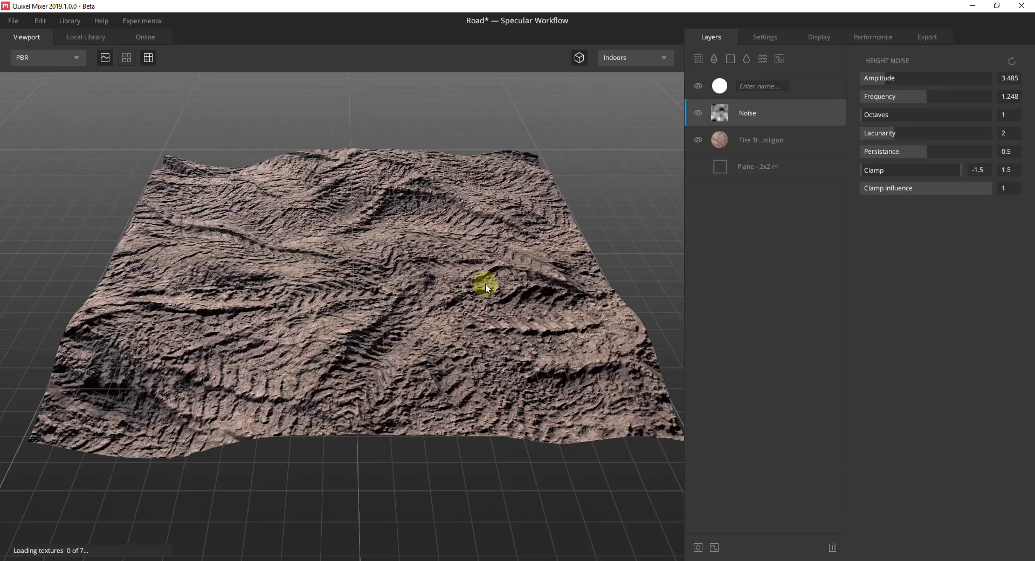
left_click(761, 85)
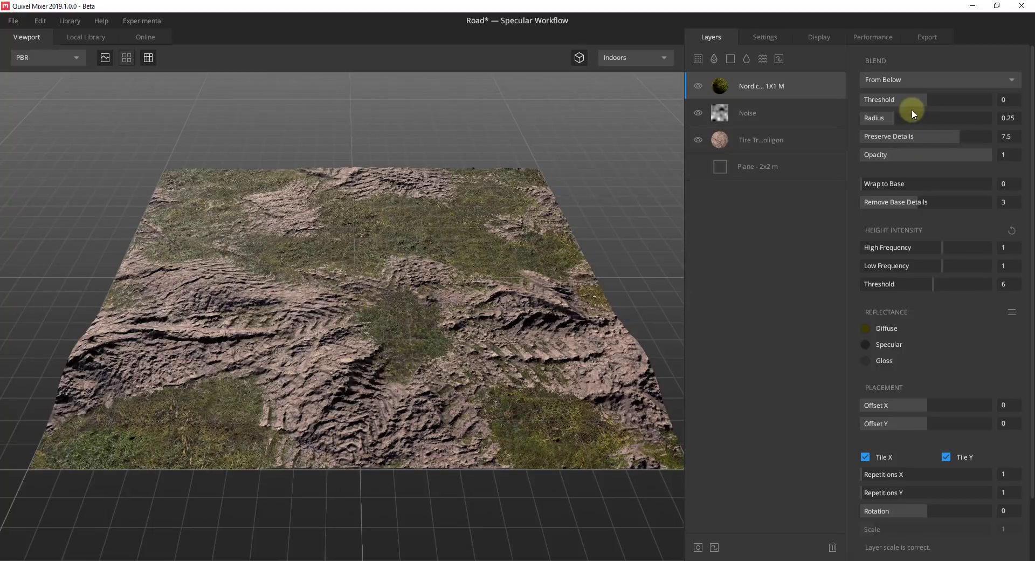
left_click_drag(927, 99, 922, 98)
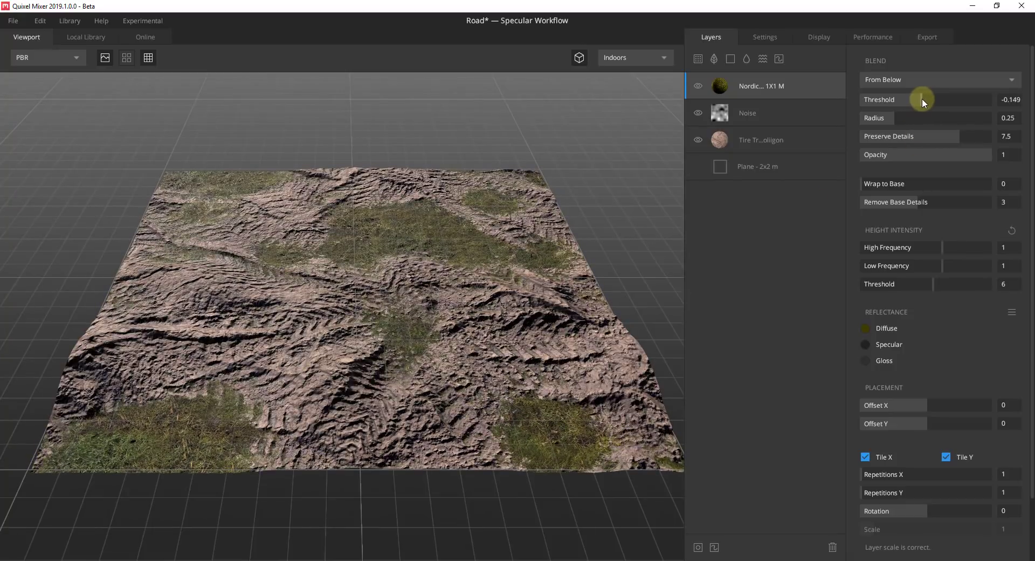
Move the moss layer below Noise and set its blend threshold to 0.074, radius to 0.178 and Preserve Details to 7.468.
left_click_drag(745, 120, 744, 122)
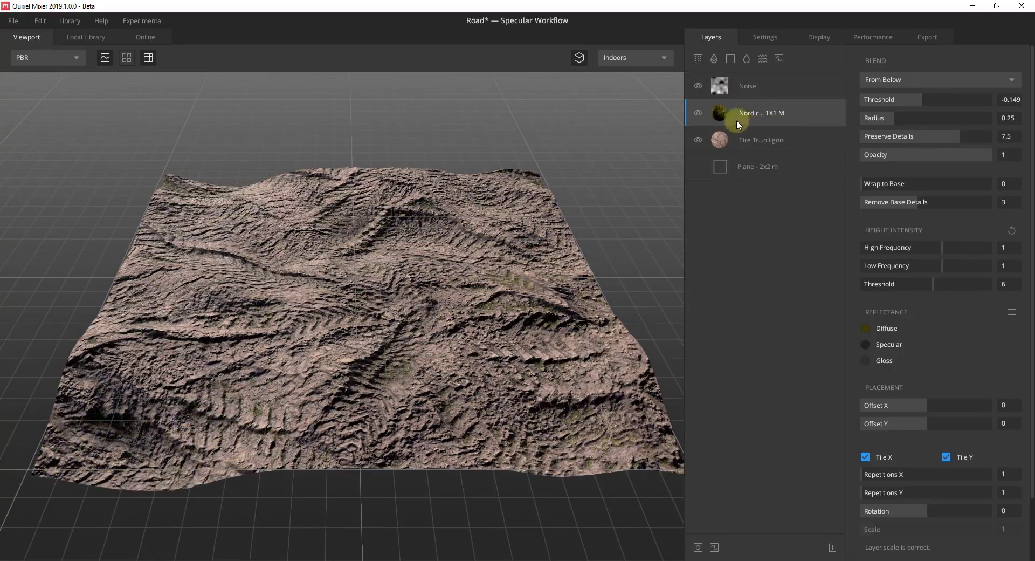
left_click_drag(922, 97, 884, 115)
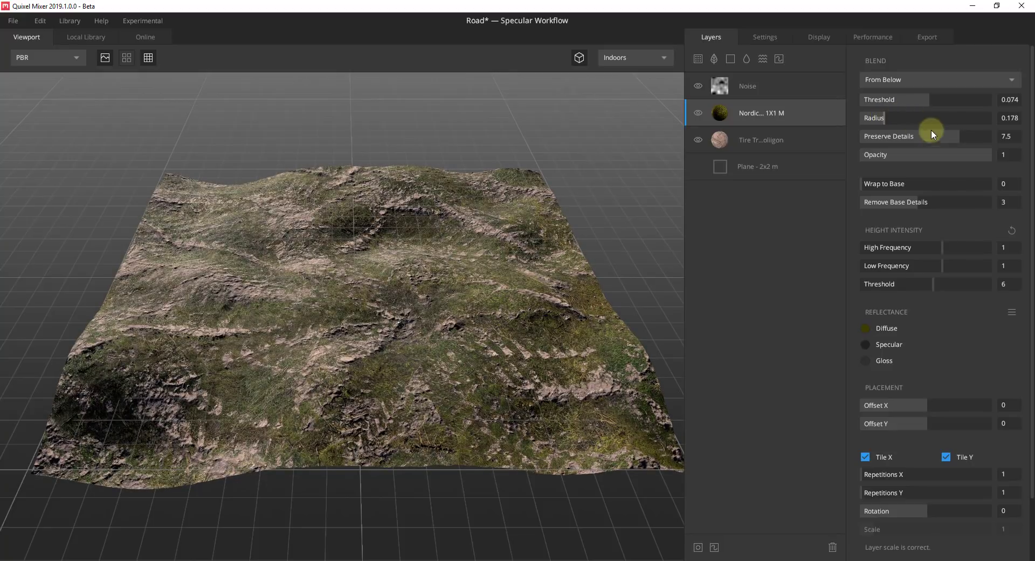
left_click_drag(953, 135, 958, 136)
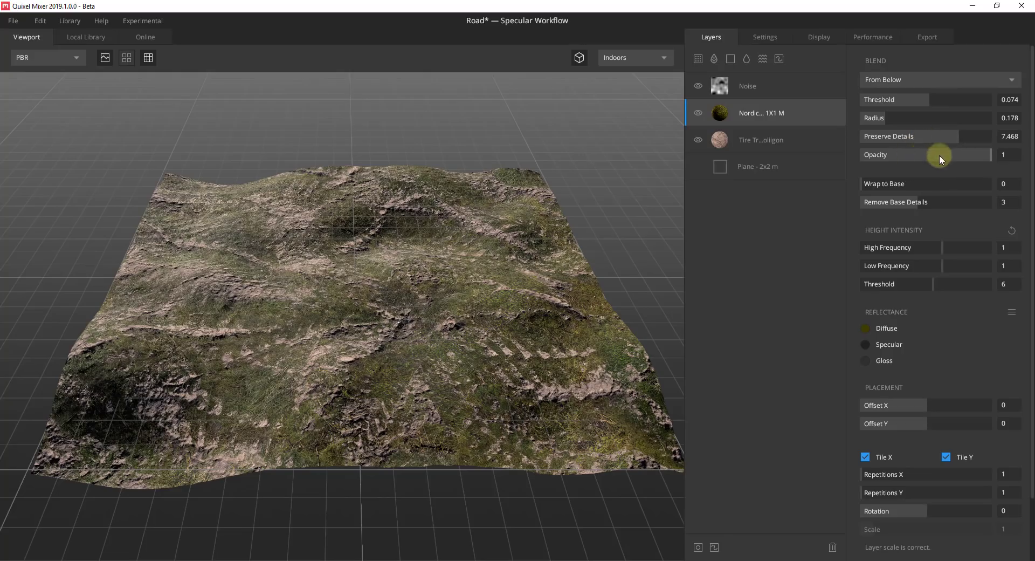
Examine how the moss blends with the tire-track surface, both up close and across the whole plane.
scroll(426, 337, "up", 5)
scroll(512, 363, "down", 5)
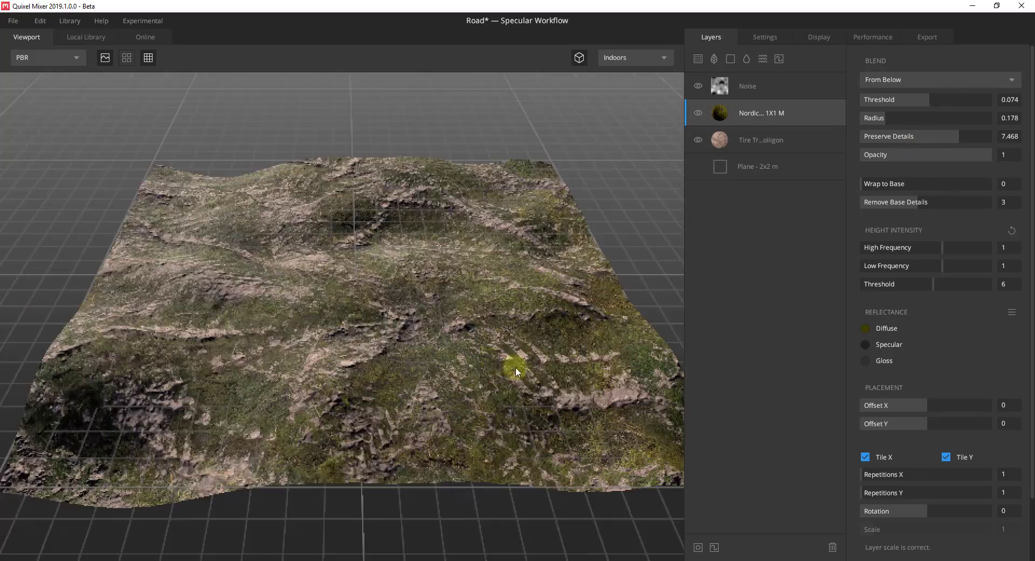
scroll(593, 410, "up", 8)
scroll(598, 380, "up", 3)
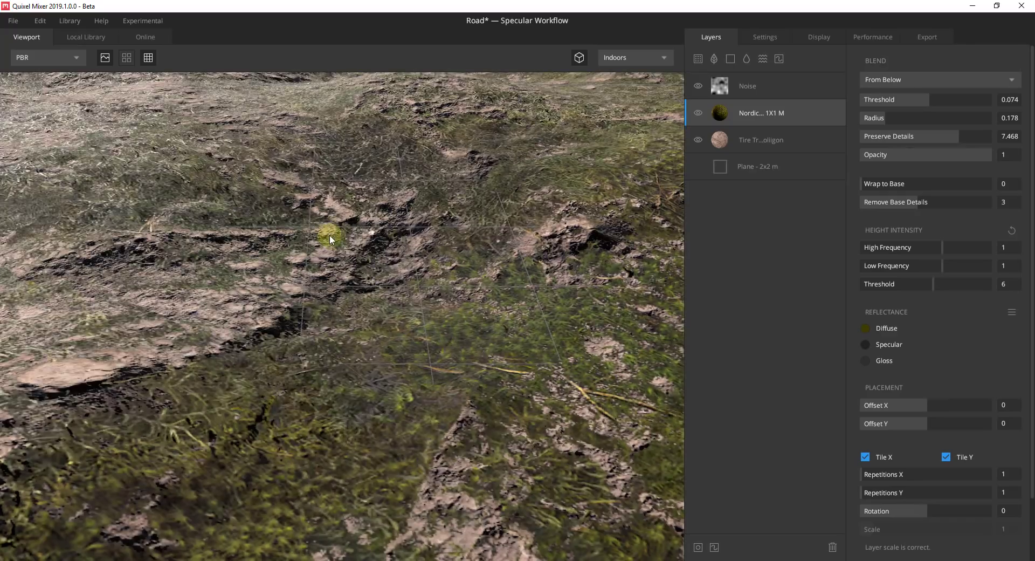
scroll(404, 280, "down", 6)
scroll(552, 347, "down", 6)
scroll(538, 322, "up", 8)
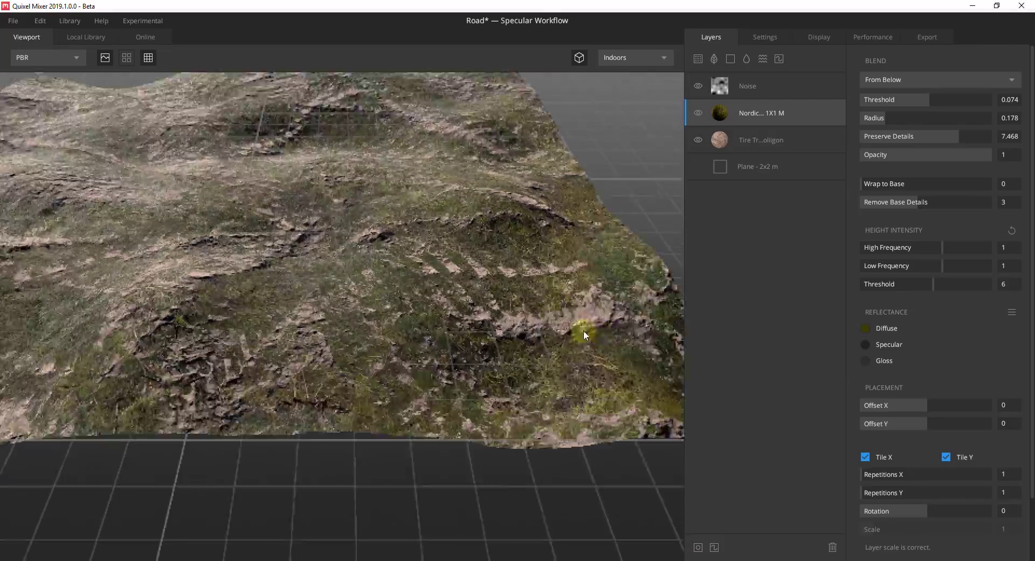
scroll(611, 261, "down", 6)
scroll(514, 280, "up", 3)
scroll(486, 248, "down", 4)
scroll(537, 273, "up", 5)
scroll(497, 254, "down", 5)
scroll(511, 253, "up", 3)
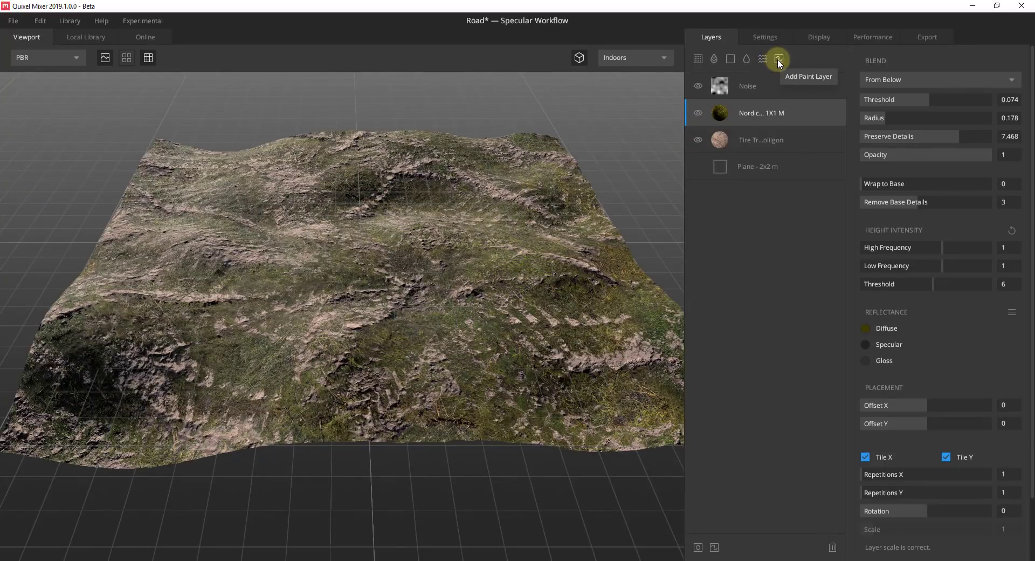
Add a liquid layer above the moss and set its surface threshold to 0.049.
left_click(746, 58)
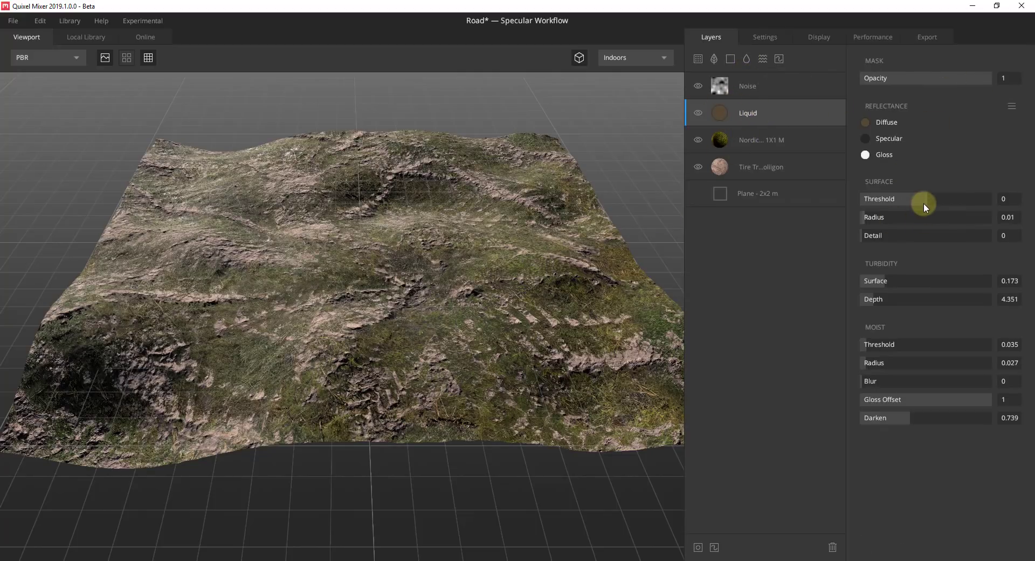
left_click_drag(926, 200, 927, 199)
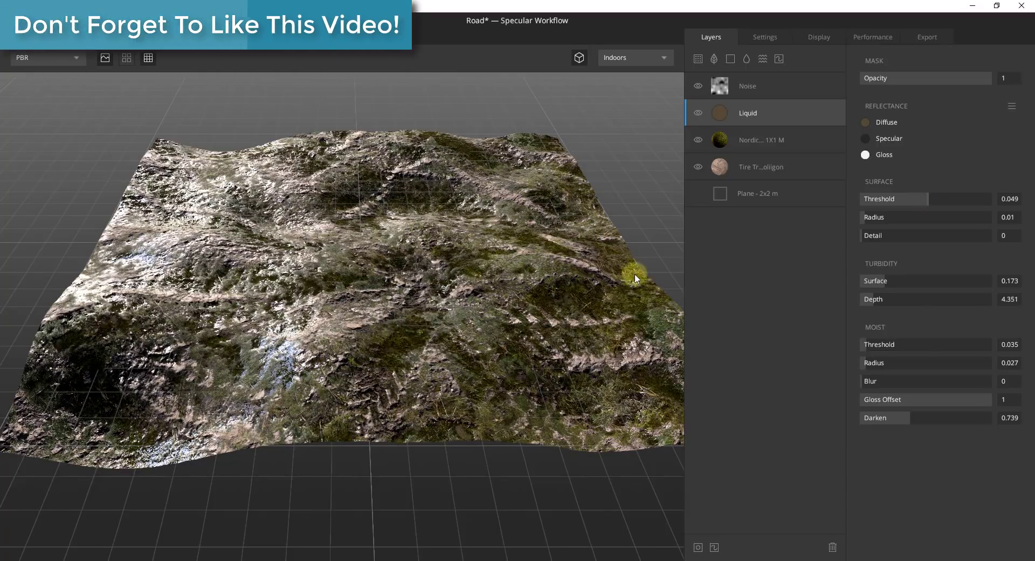
scroll(446, 307, "up", 5)
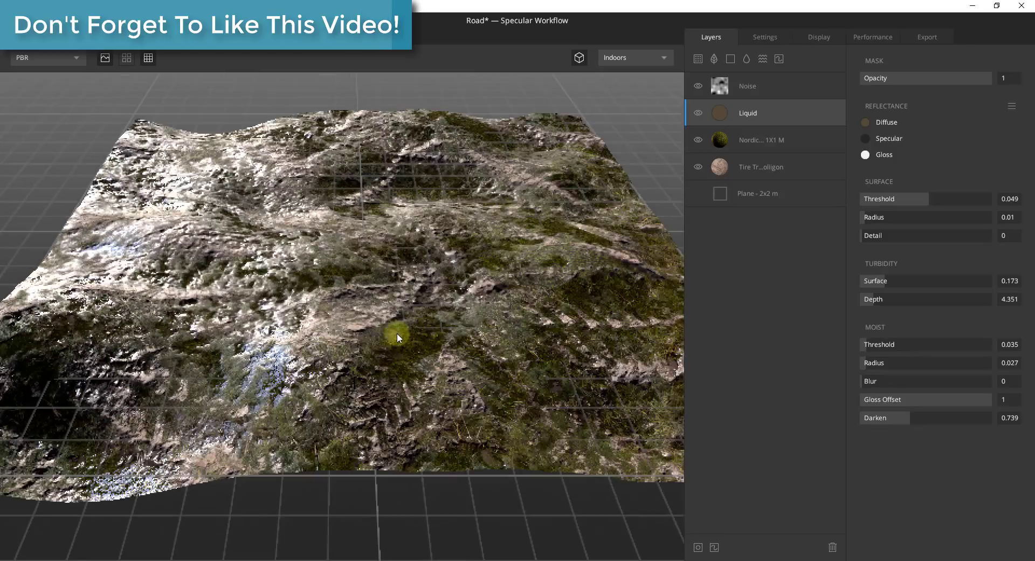
left_click_drag(397, 332, 261, 422)
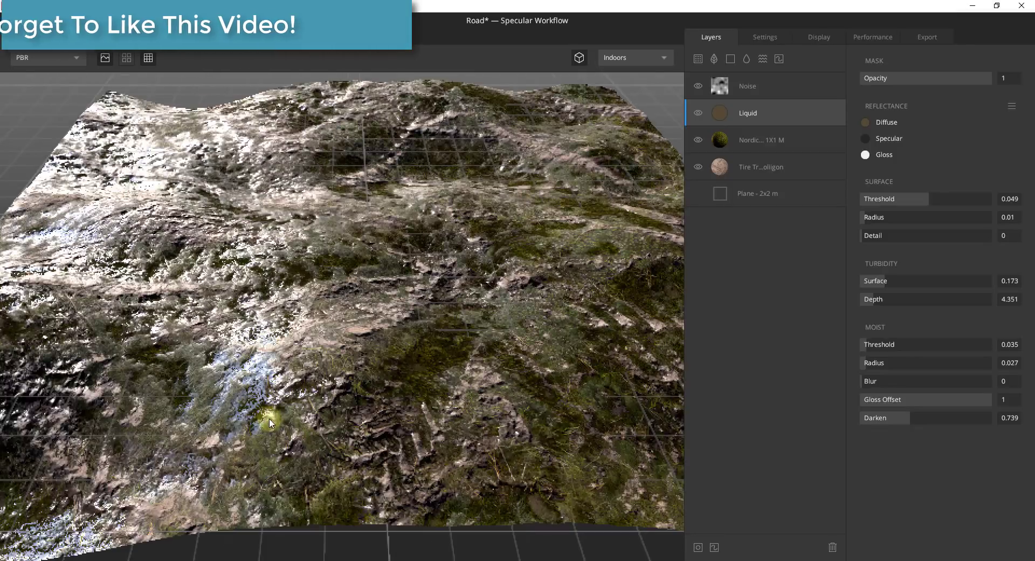
scroll(309, 399, "down", 5)
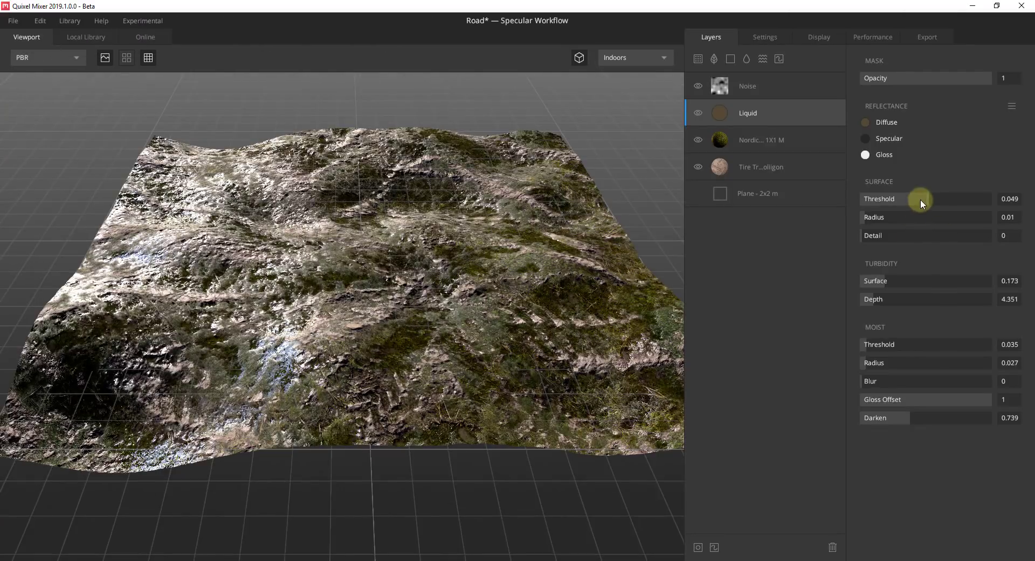
left_click_drag(928, 199, 929, 199)
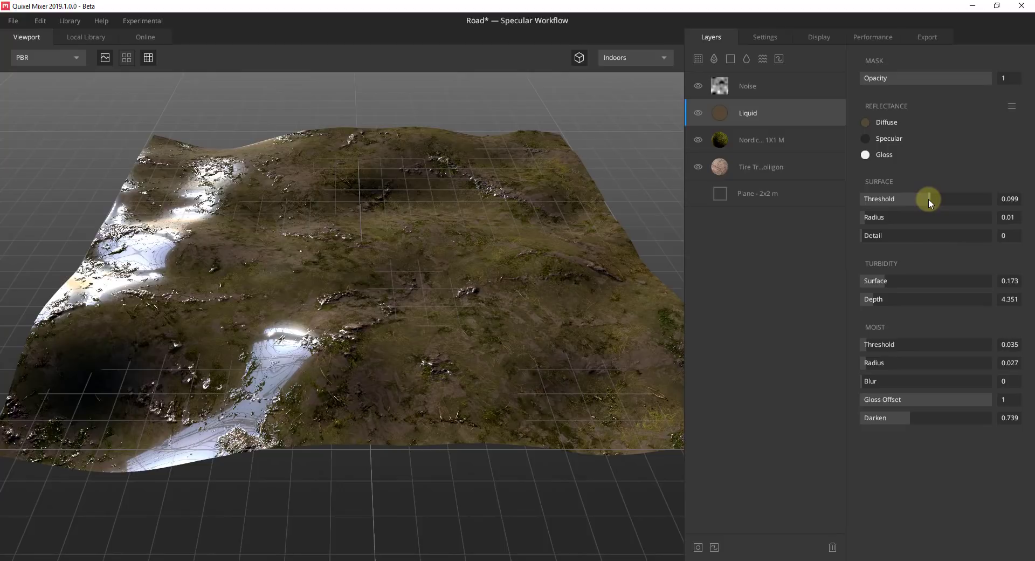
left_click_drag(928, 200, 927, 201)
Move the liquid layer above Noise and set surface threshold -0.165, radius 0.074, detail 0.019, moist threshold 0.257 and moist radius 0.099.
left_click_drag(756, 112, 766, 79)
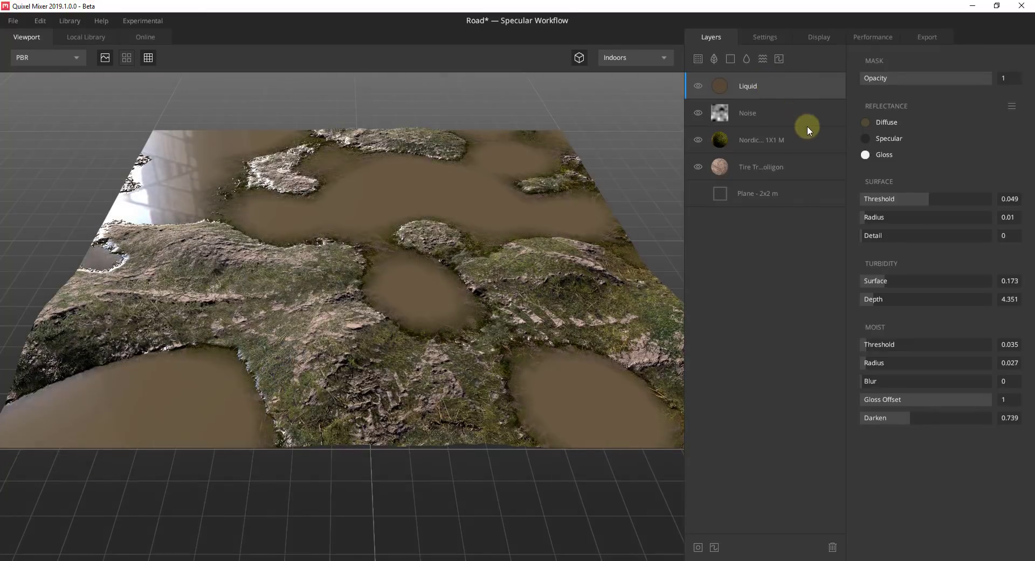
left_click_drag(926, 198, 919, 200)
left_click_drag(605, 307, 532, 289)
left_click_drag(874, 221, 896, 215)
left_click_drag(873, 343, 875, 365)
mouse_move(536, 264)
left_mouse_down()
mouse_move(510, 281)
mouse_move(526, 254)
mouse_move(594, 247)
mouse_move(498, 241)
mouse_move(534, 254)
left_mouse_up()
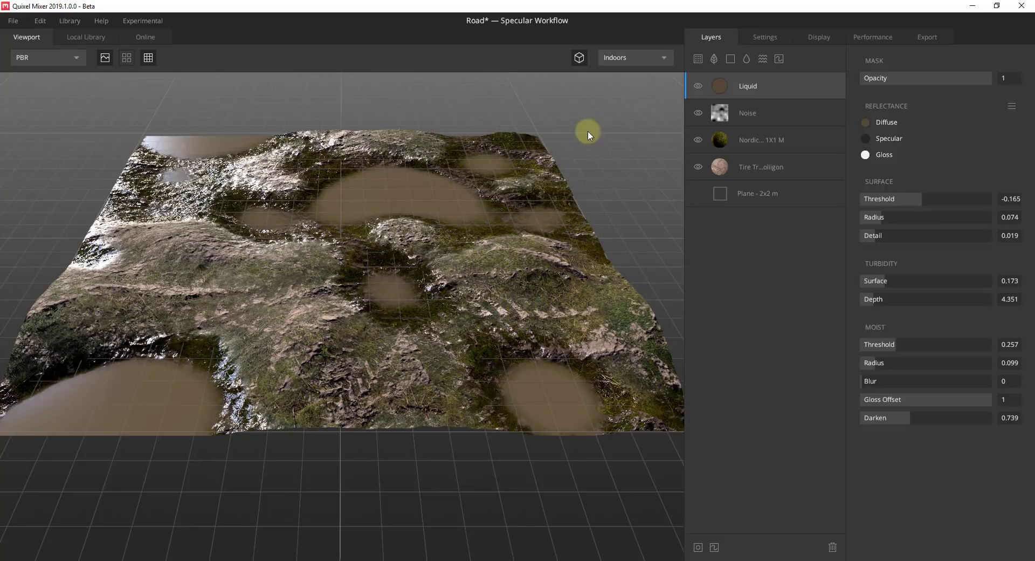
Switch to SketchUp, line up the V-Ray Lights and V-Ray Objects toolbars beside the main V-Ray toolbar, and deselect the ground rectangle.
left_click(973, 5)
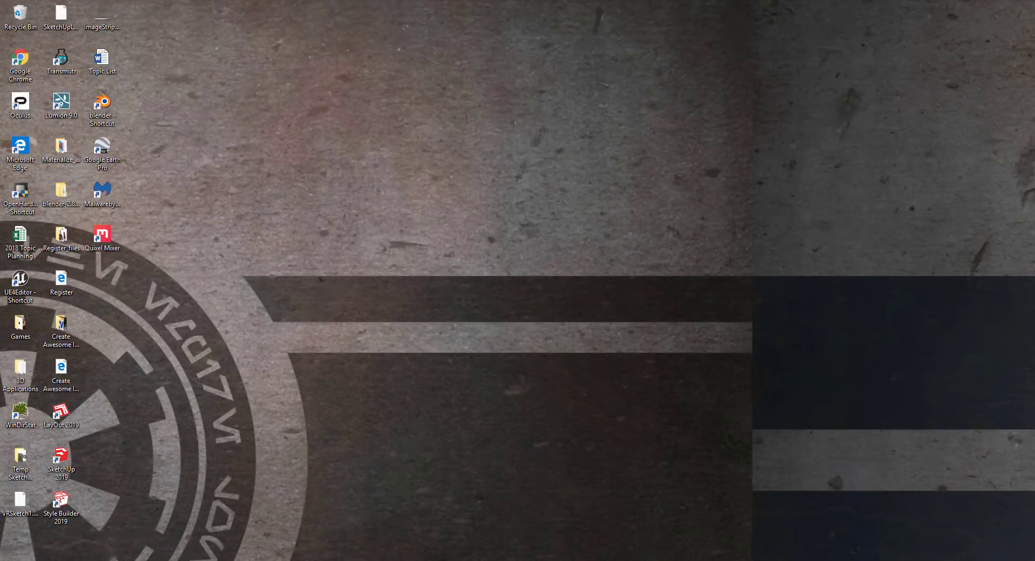
left_click(380, 558)
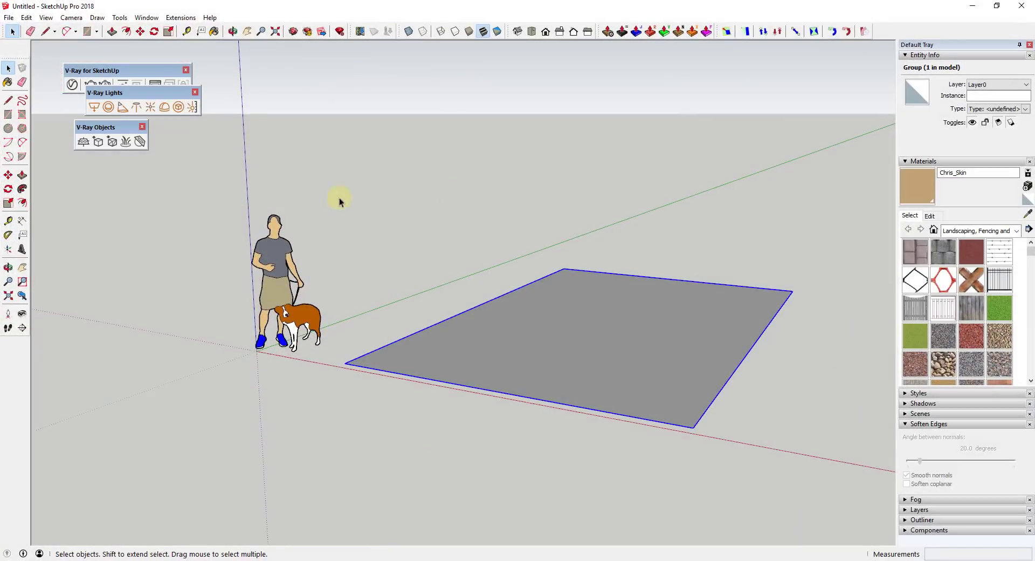
left_click_drag(137, 97, 244, 73)
mouse_move(113, 129)
left_mouse_down()
mouse_move(345, 63)
mouse_move(363, 69)
left_mouse_up()
scroll(758, 306, "up", 2)
left_click(758, 306)
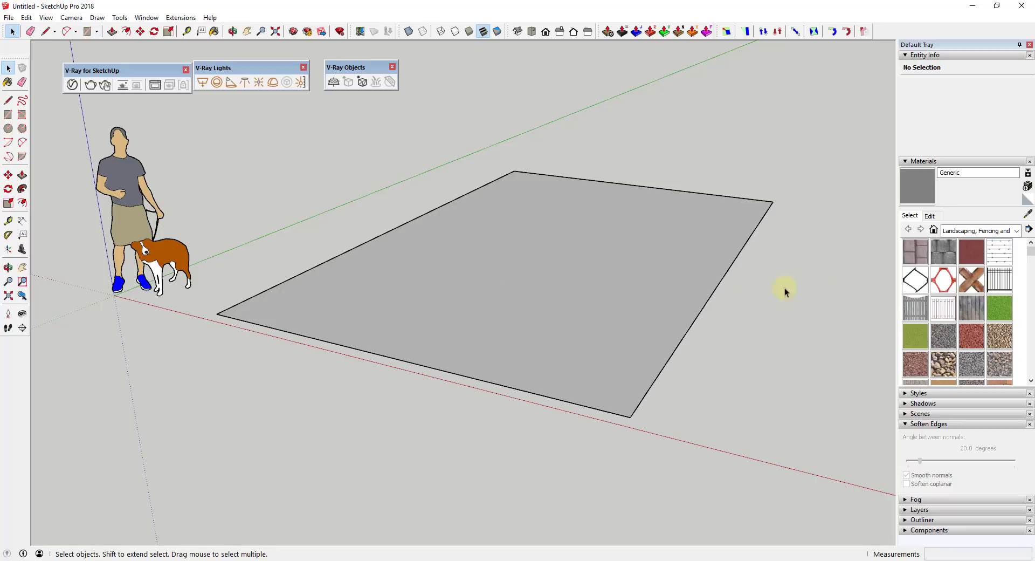
Create a new material using the Jungle Ruin Floor_Diffuse image from the Quixel Mixer Mixes folder as its texture.
left_click(1028, 186)
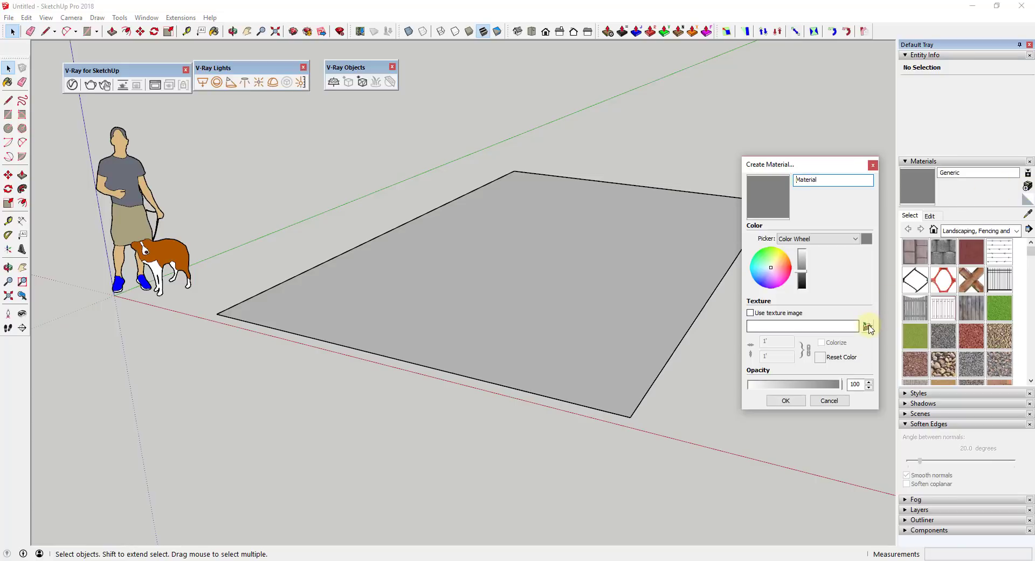
left_click(867, 326)
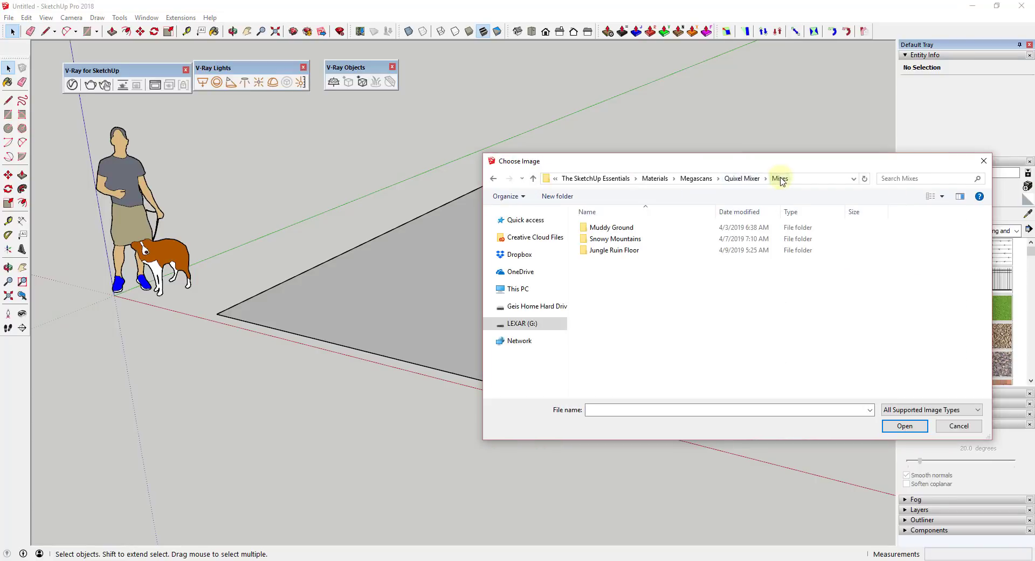
double_click(615, 251)
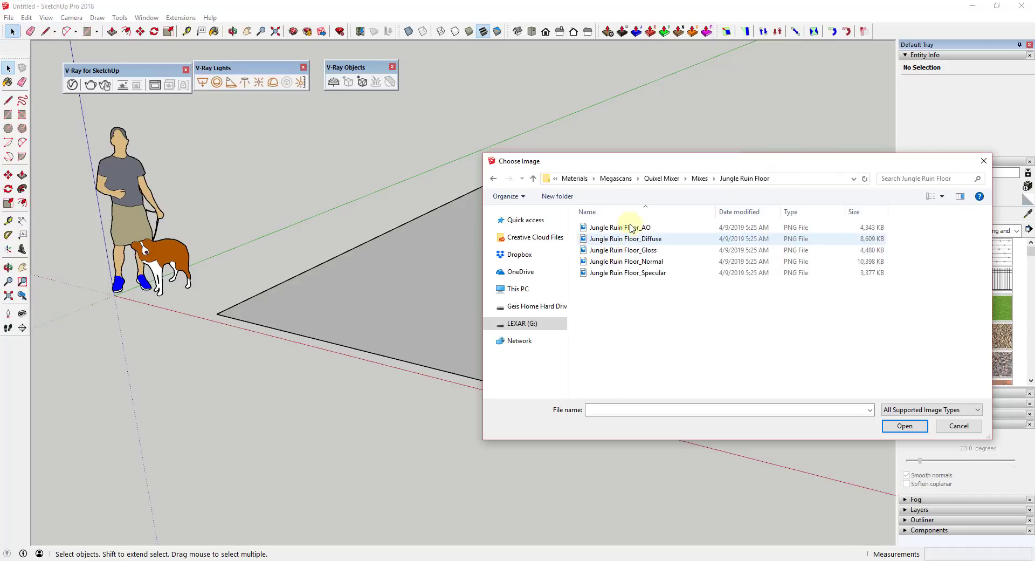
right_click(663, 313)
mouse_move(743, 322)
left_click(835, 331)
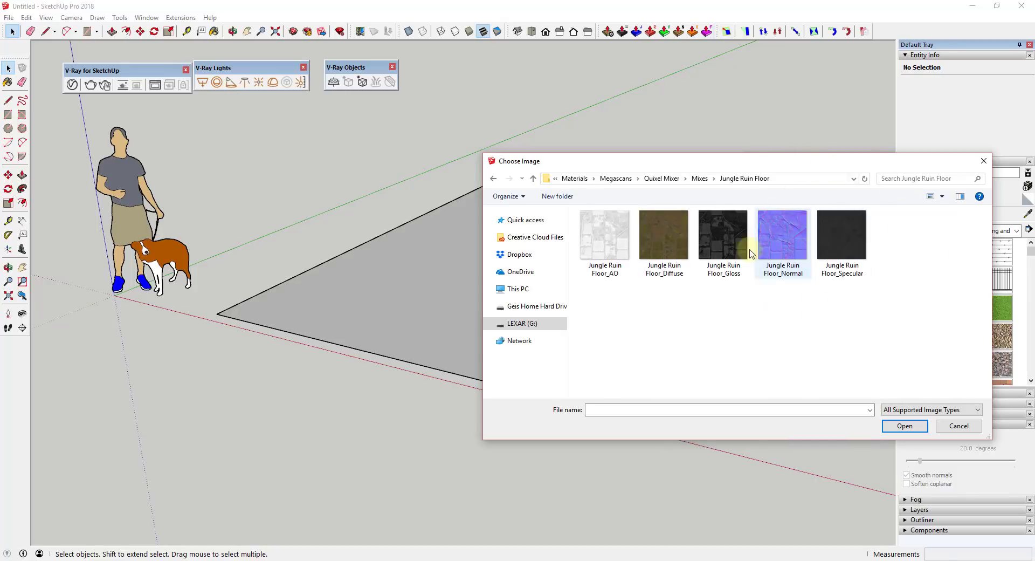
double_click(671, 240)
left_click(781, 400)
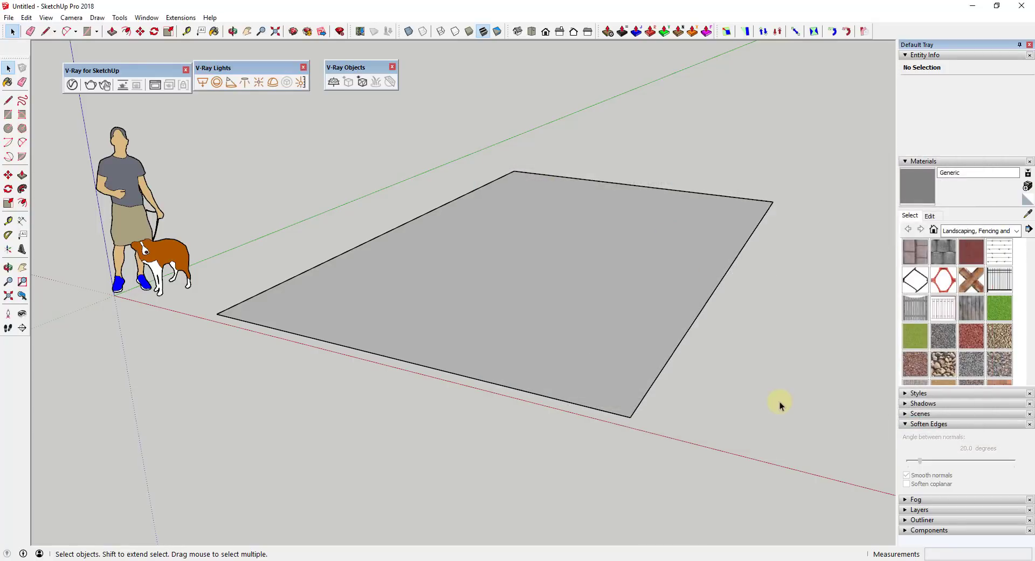
Paint the ground rectangle with the new Jungle Ruin Floor material.
left_click(928, 181)
left_click(619, 237)
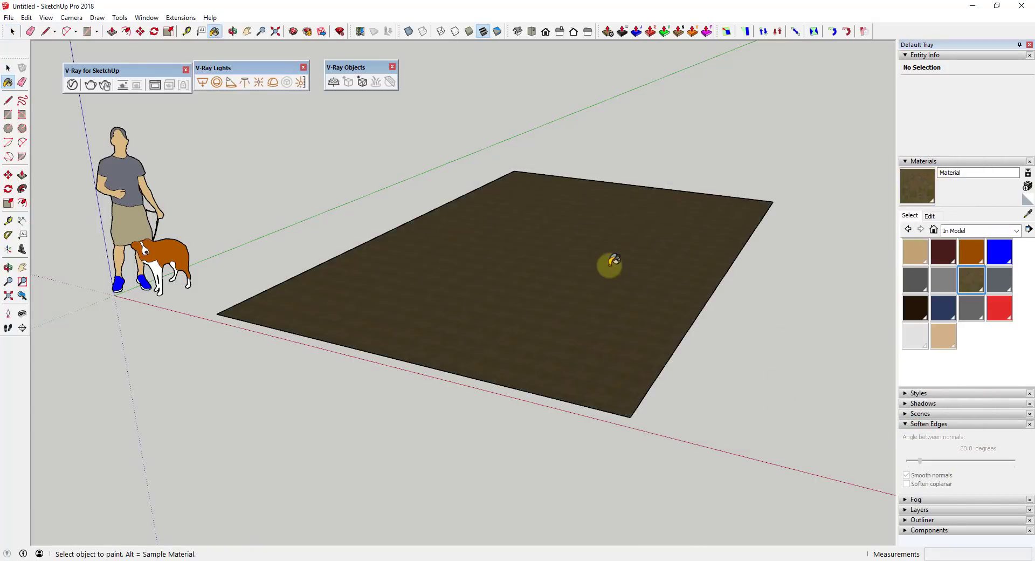
scroll(606, 356, "up", 10)
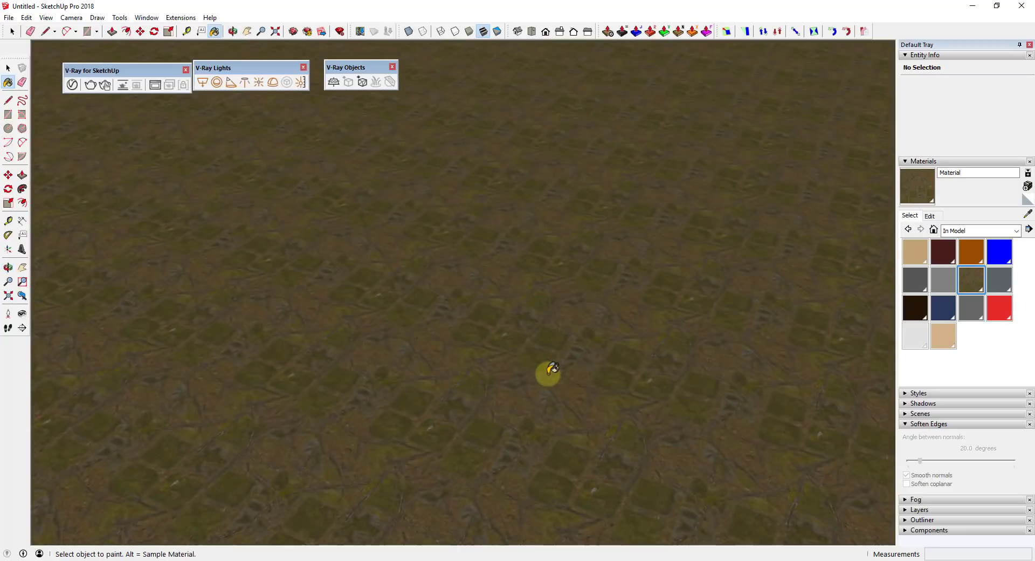
scroll(548, 371, "down", 10)
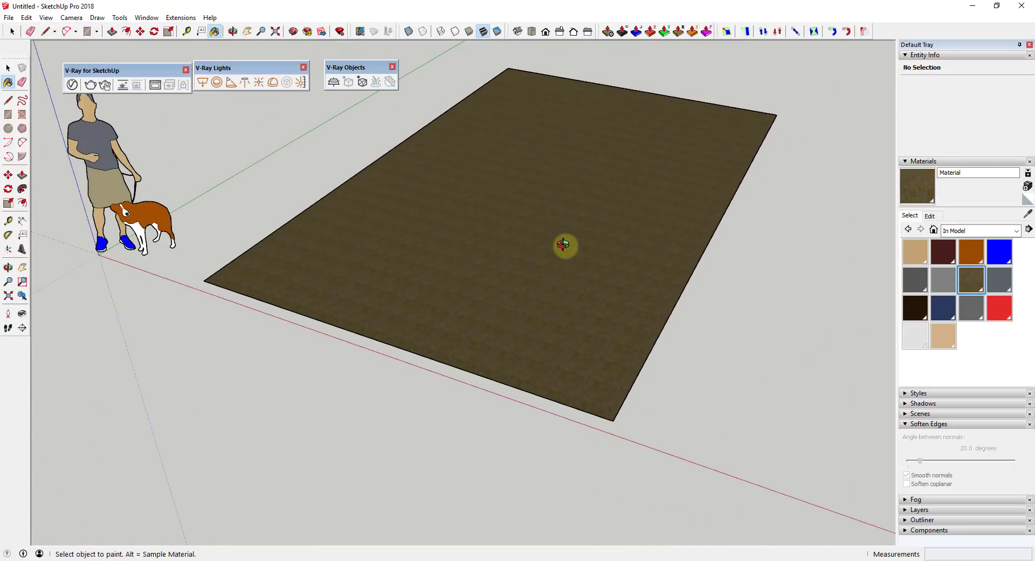
scroll(593, 178, "up", 3)
Set the material's texture size to 12' by 12'.
left_click(930, 215)
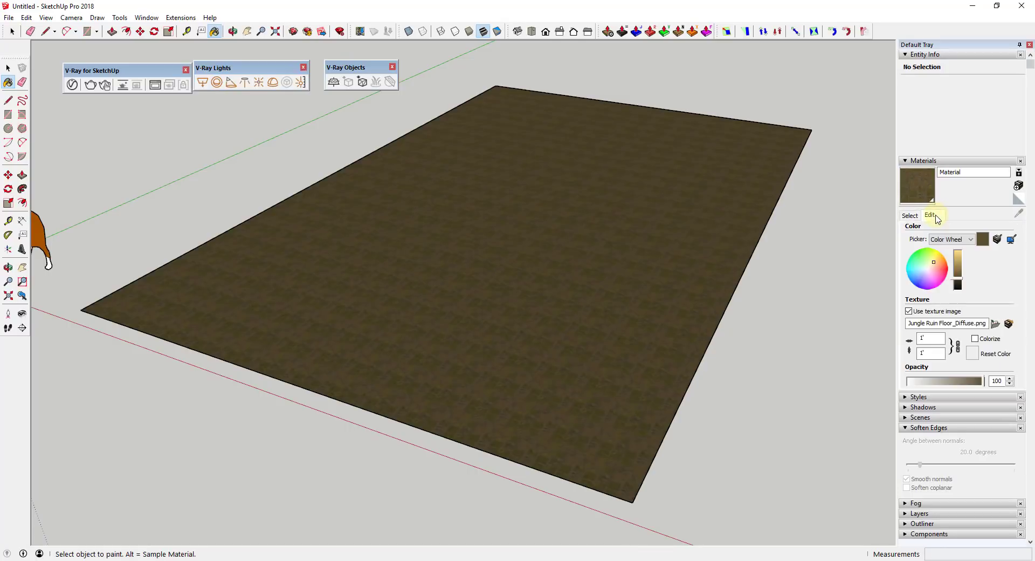
double_click(938, 338)
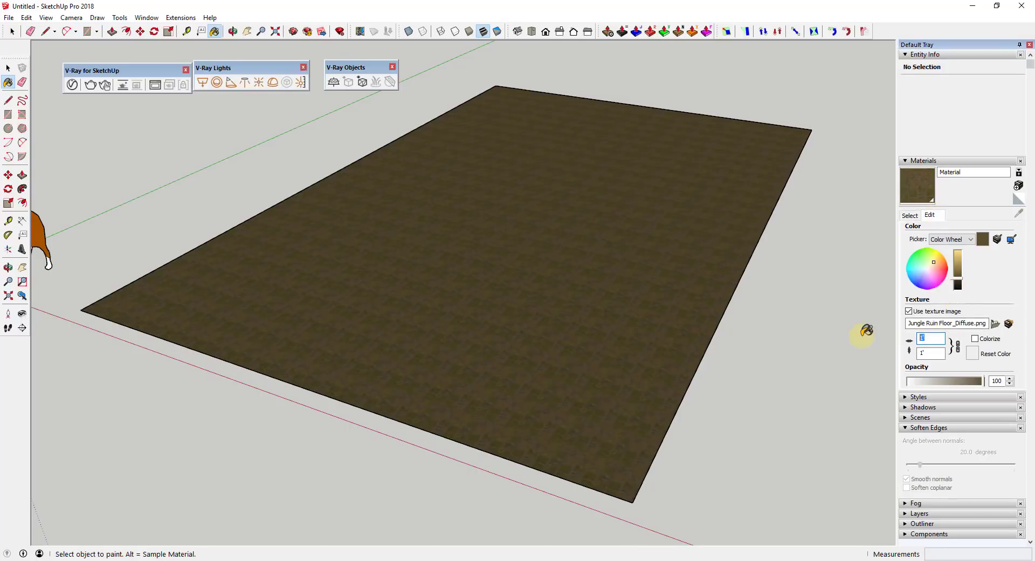
key("Return")
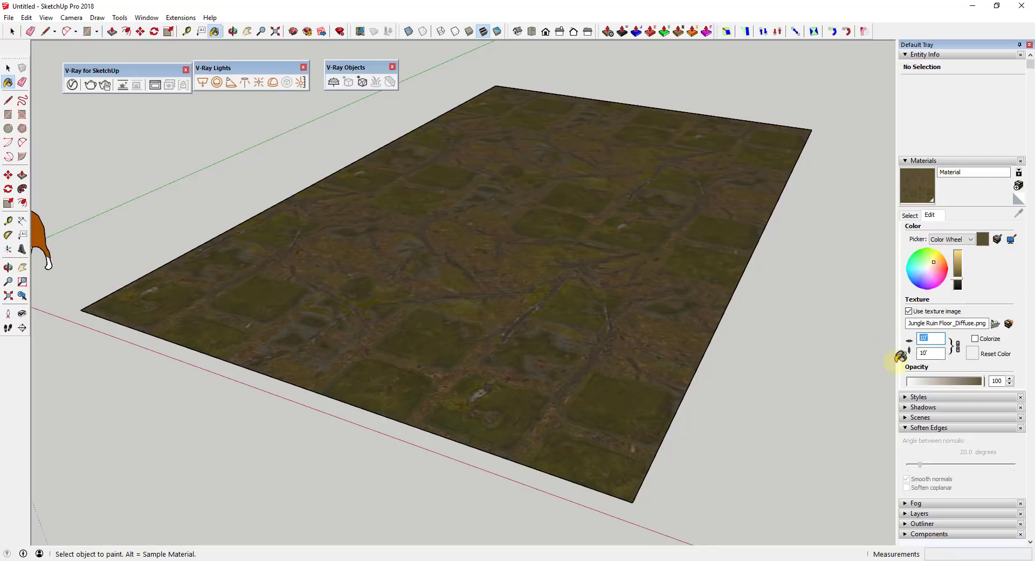
type("12")
key("Return")
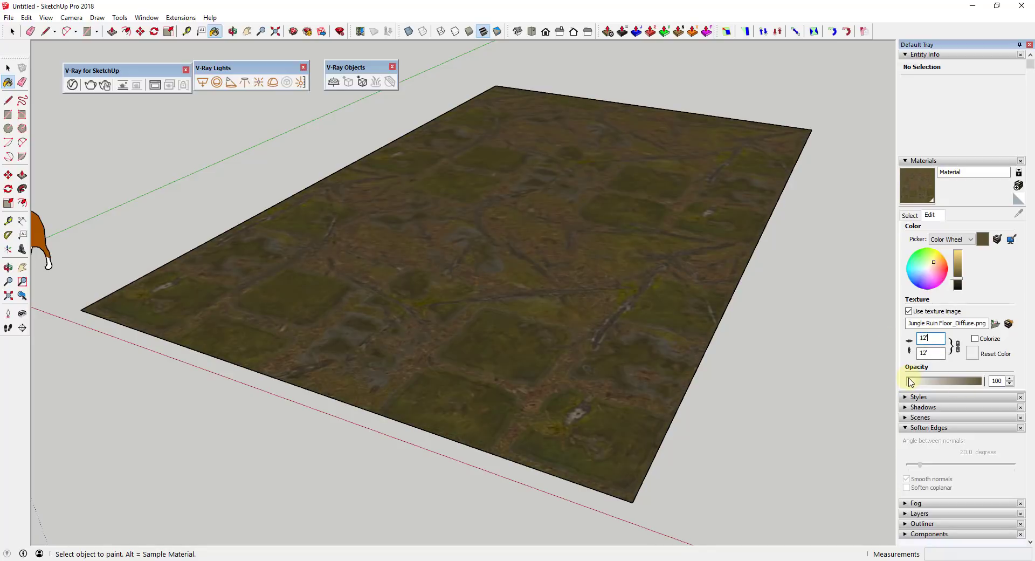
middle_click_drag(625, 290, 653, 322)
key("space")
scroll(653, 323, "down", 8)
left_click(613, 264)
middle_click_drag(612, 264, 541, 243)
key("s")
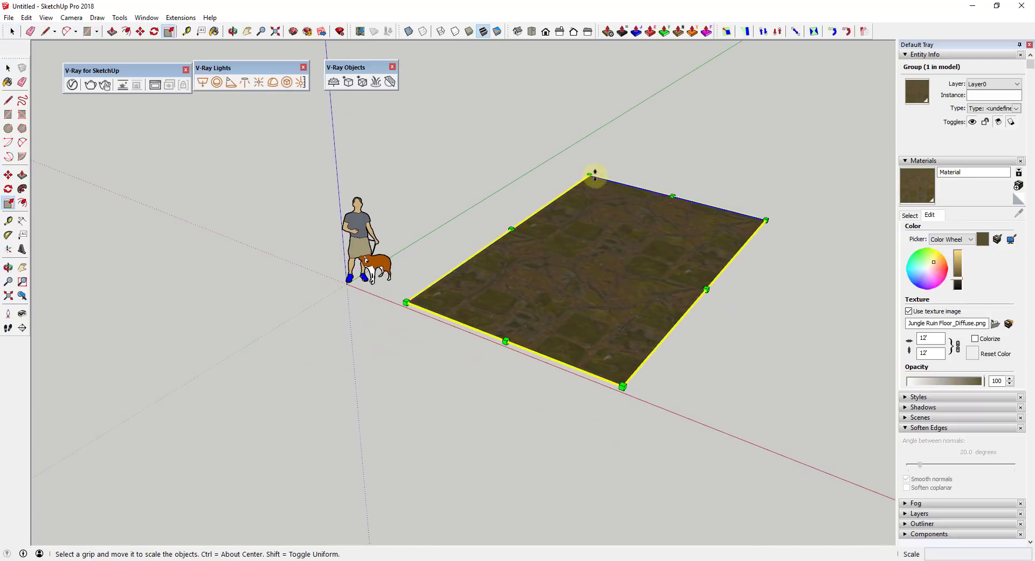
left_click_drag(672, 196, 706, 249)
key("Escape")
key("space")
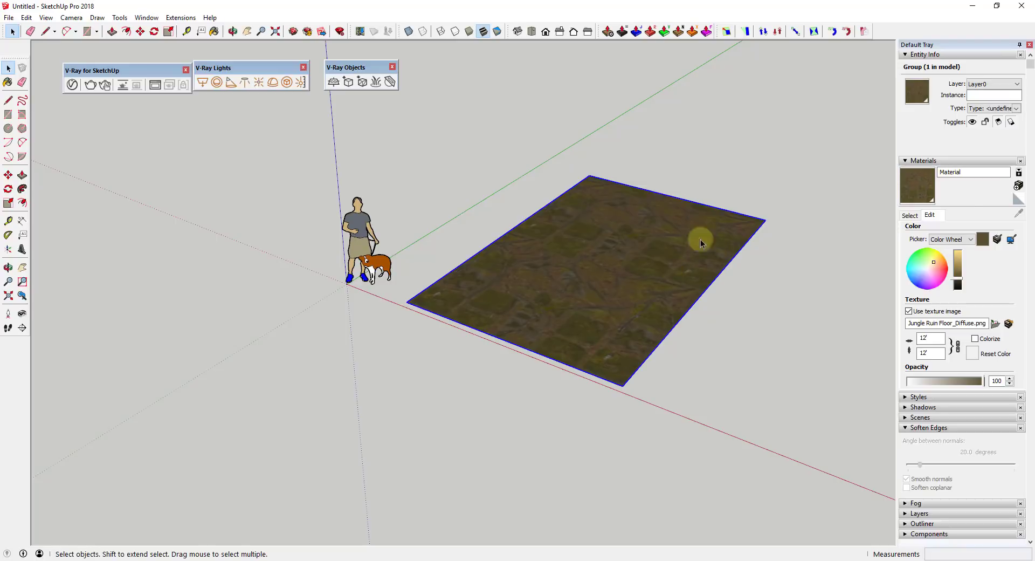
Reset the ground group to the default material and scale it uniformly to about half its size.
left_click(1019, 198)
left_click(635, 279)
scroll(635, 279, "up", 3)
key("s")
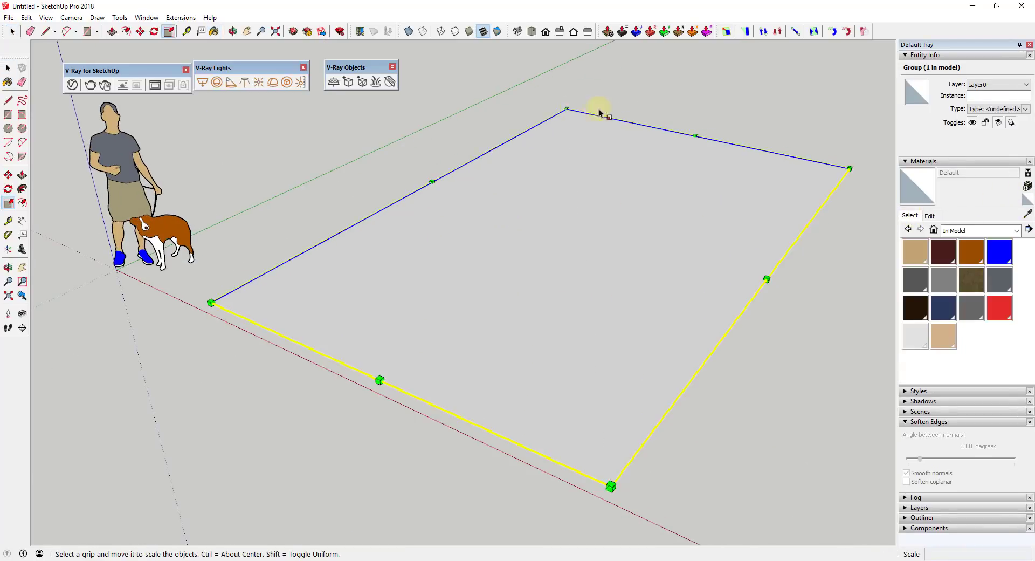
key("space")
Repaint the scaled-down ground group with the Jungle Ruin Floor material.
left_click(971, 279)
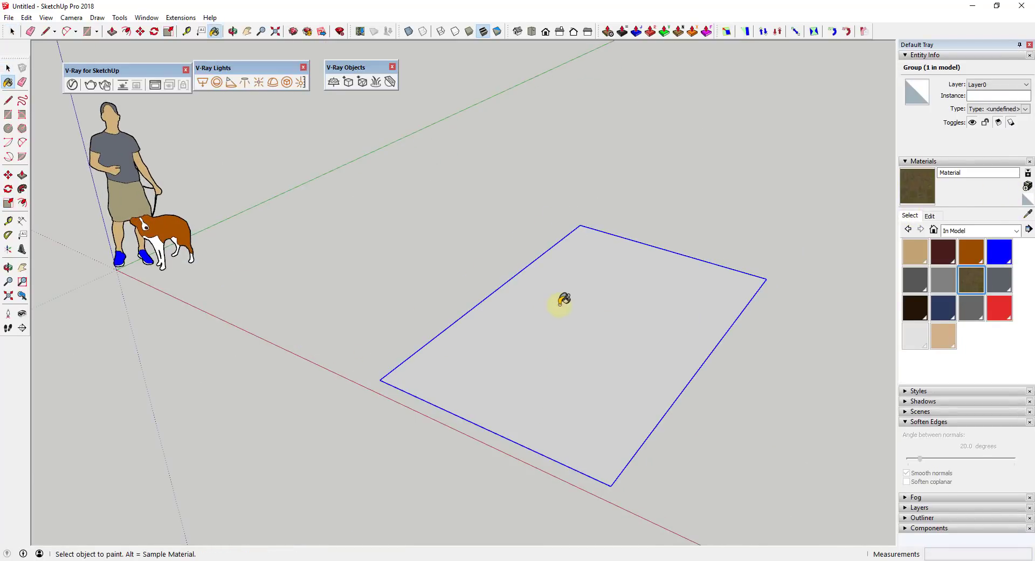
left_click(618, 307)
scroll(643, 290, "up", 3)
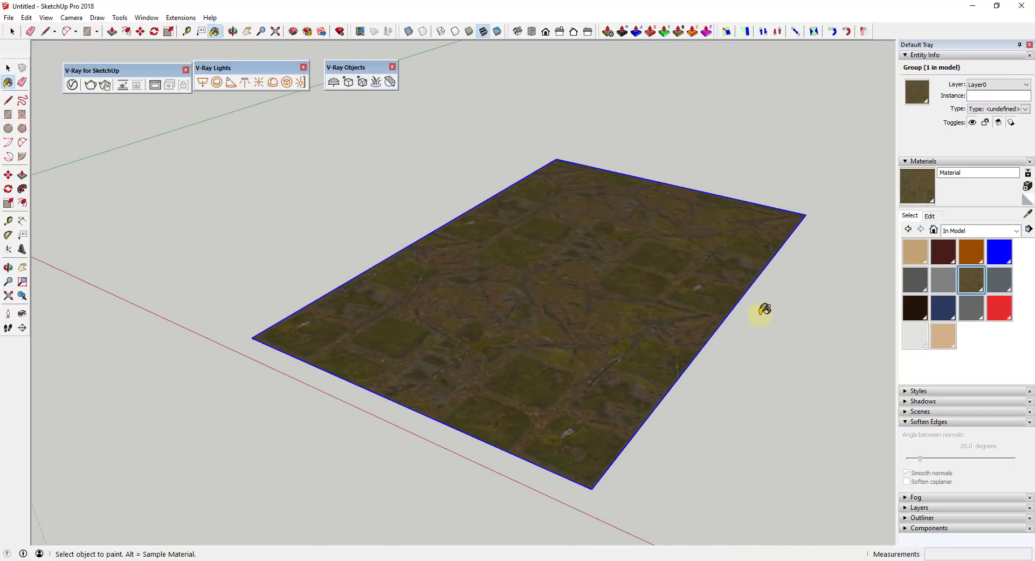
Frame the textured ground from an angle and start an interactive V-Ray render of it.
scroll(765, 312, "up", 3)
scroll(690, 286, "down", 5)
middle_click_drag(633, 272, 639, 253)
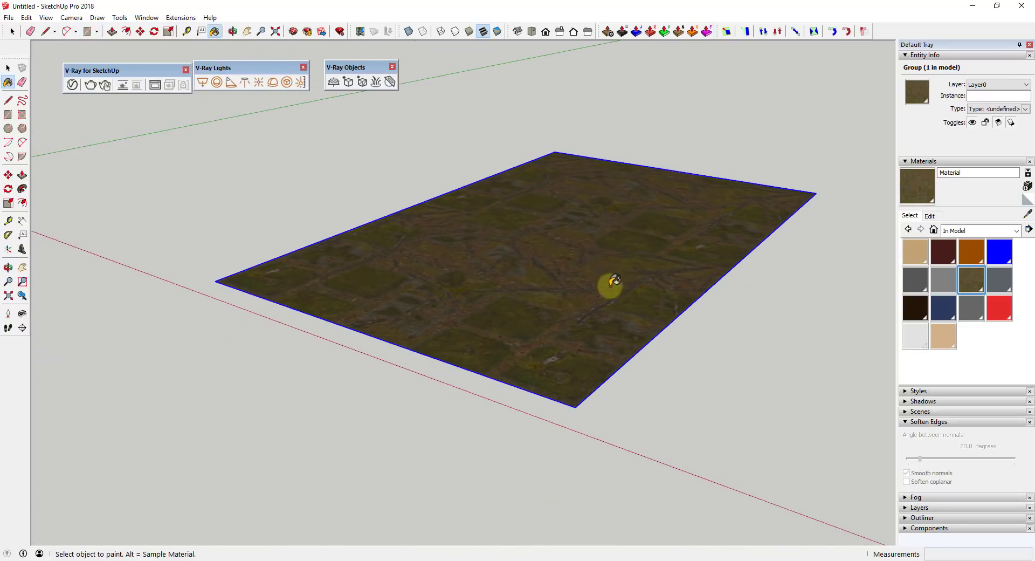
scroll(611, 286, "up", 2)
middle_click_drag(620, 289, 625, 312)
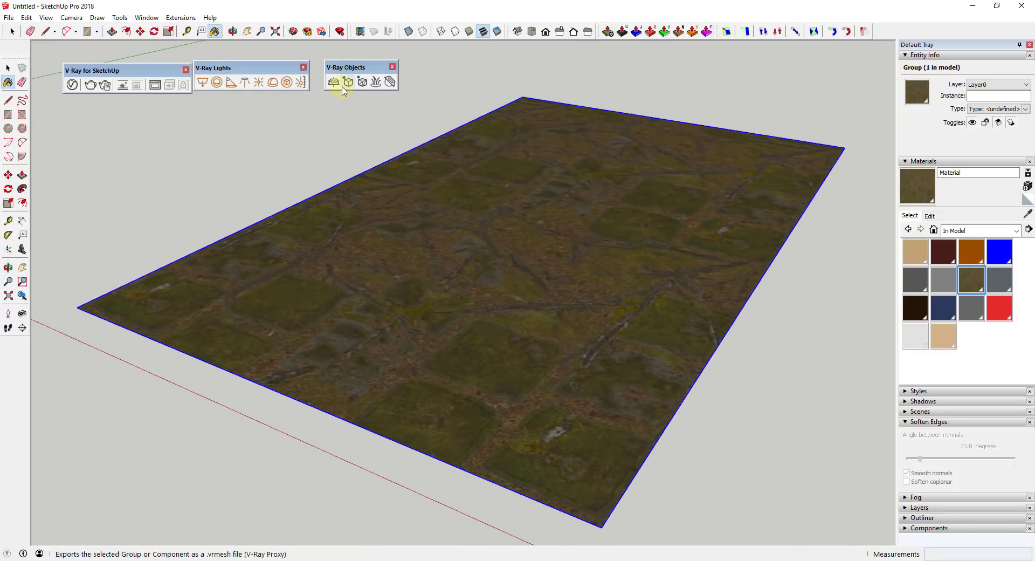
left_click(105, 88)
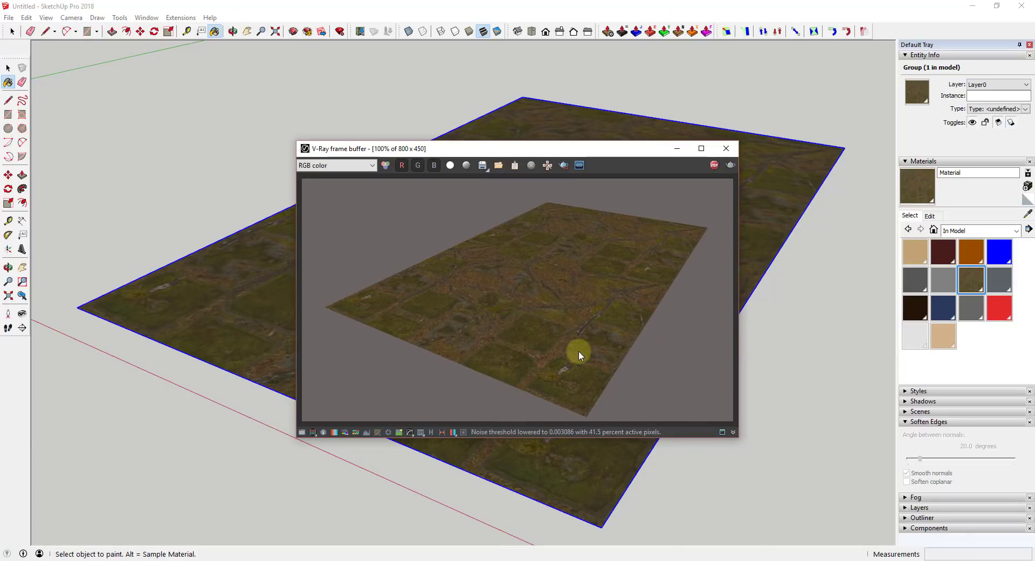
Examine the textured ground from closer up in the interactive render, then stop rendering and close the frame buffer.
left_click(751, 227)
scroll(761, 227, "up", 5)
scroll(769, 227, "up", 3)
middle_click_drag(760, 230, 809, 185)
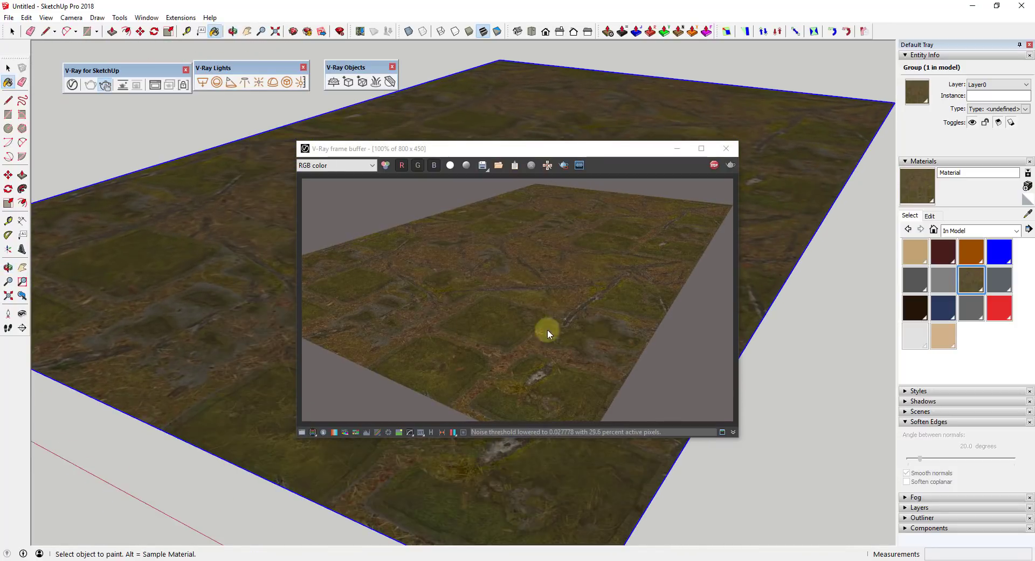
left_click(712, 168)
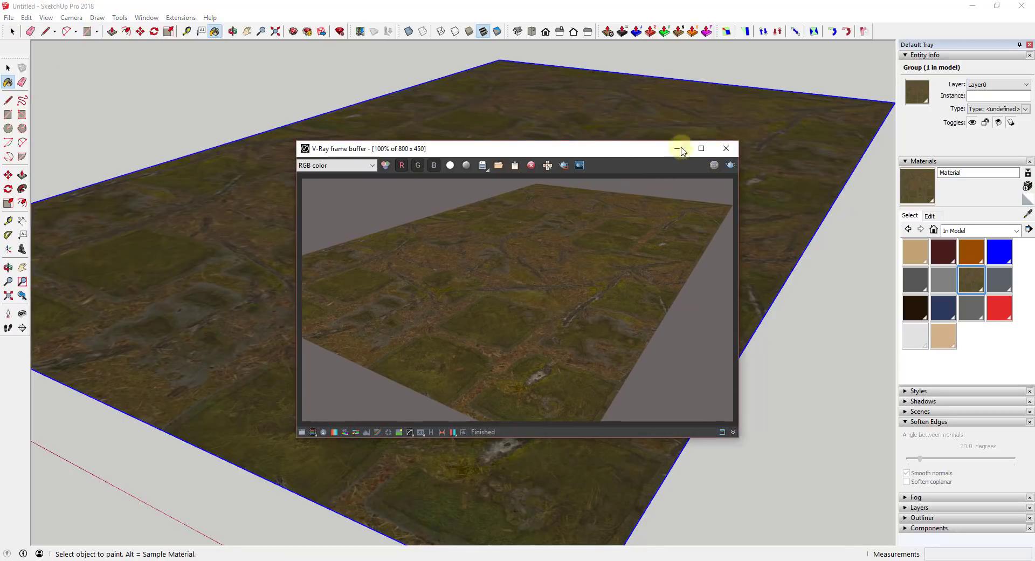
left_click(725, 148)
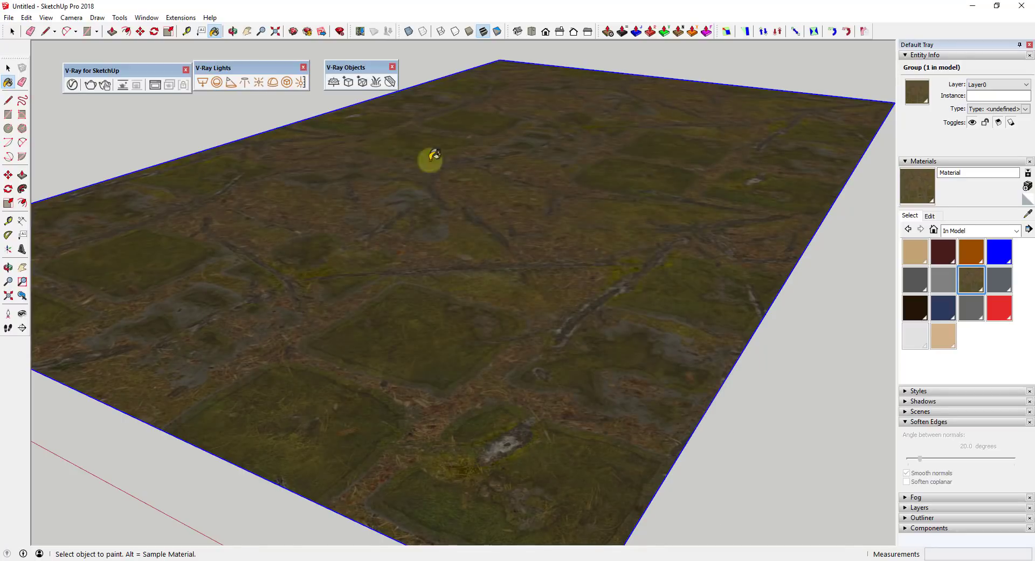
Rename the ground's material to Jungle Floor in the V-Ray Asset Editor and select it for editing.
left_click(72, 84)
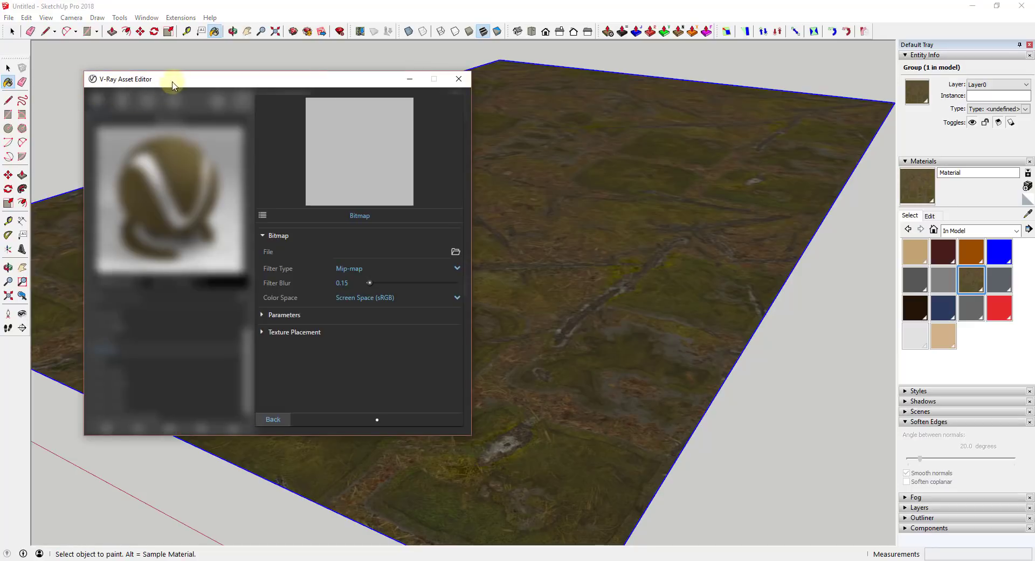
left_click(273, 420)
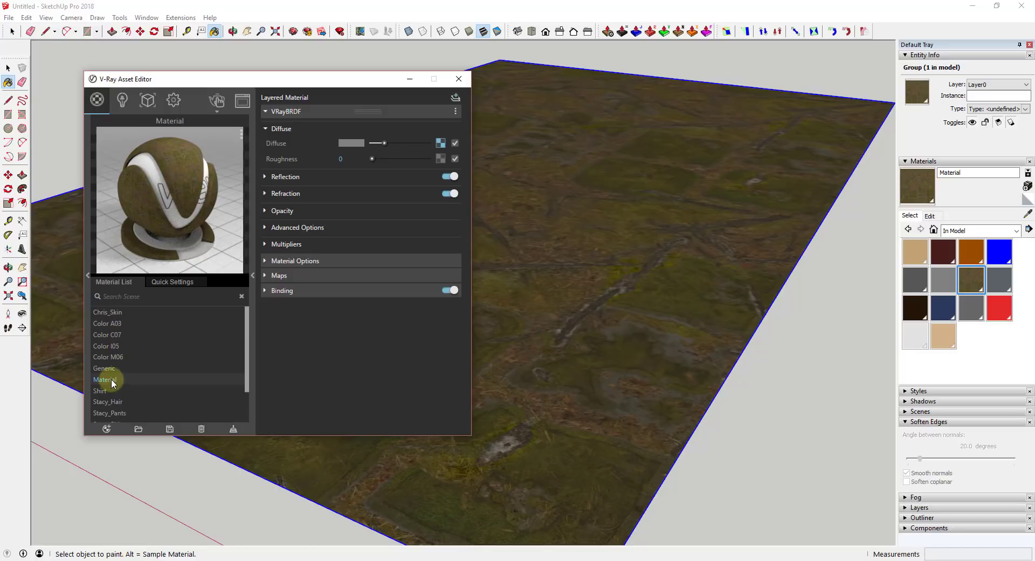
left_click(861, 168)
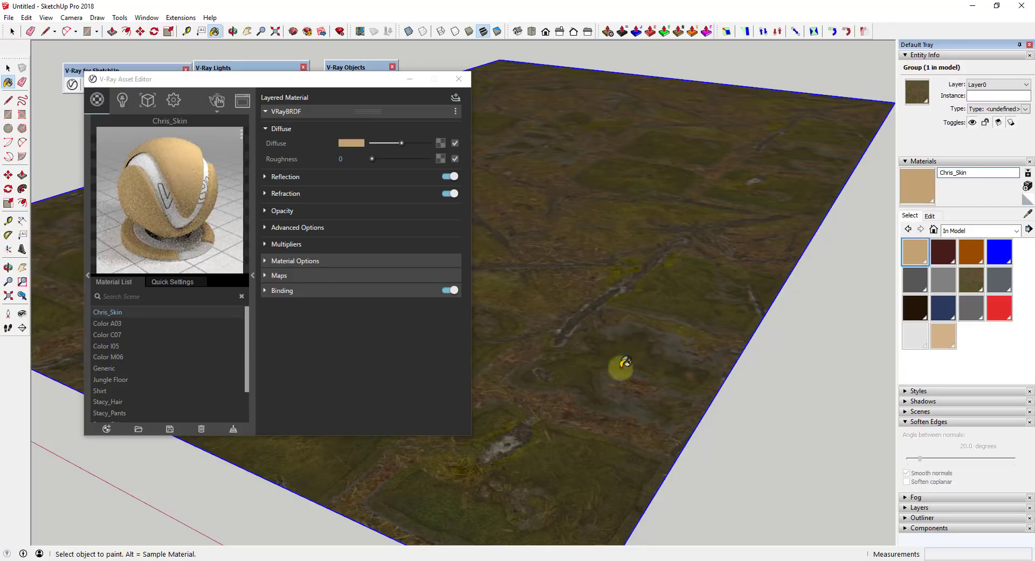
left_click(118, 380)
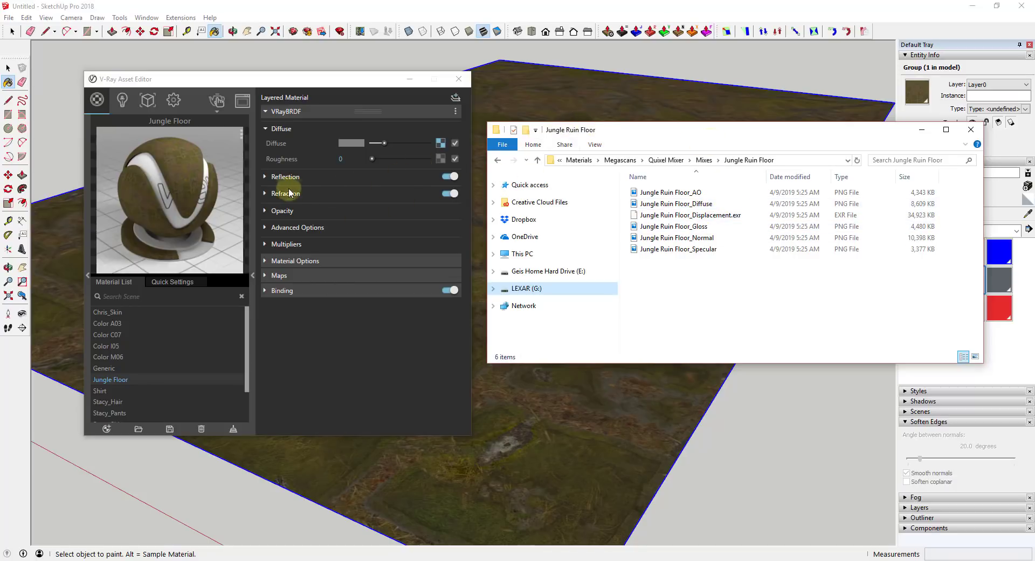
Load Jungle Ruin Floor_Gloss as the bitmap for the Jungle Floor material's reflection glossiness.
left_click(265, 177)
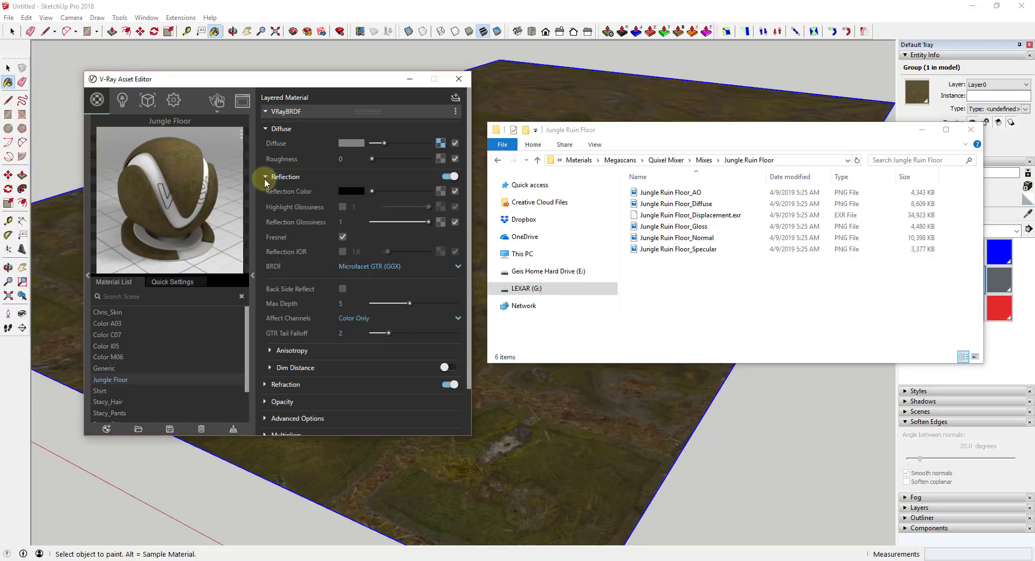
left_click(440, 222)
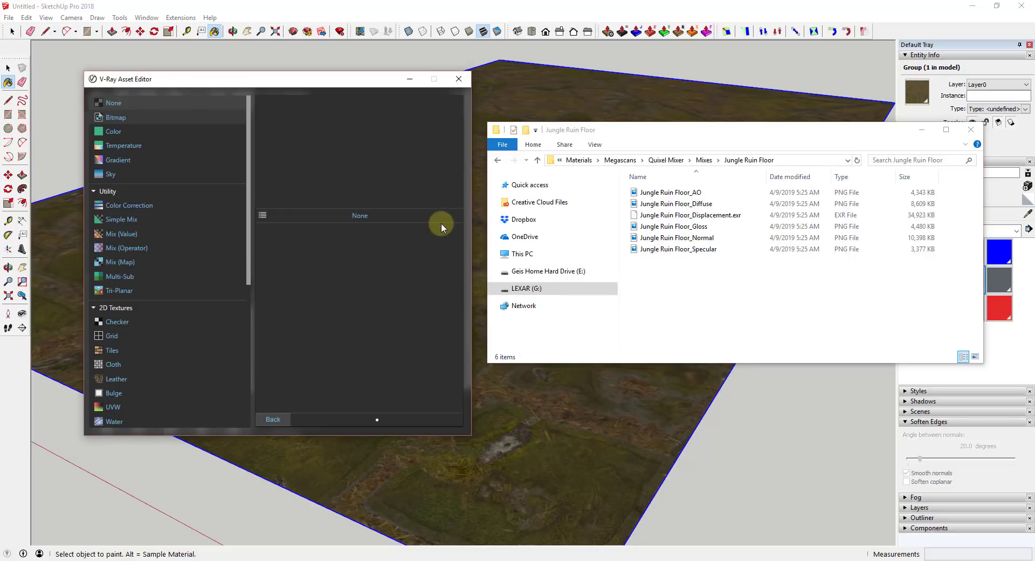
left_click_drag(706, 228, 321, 162)
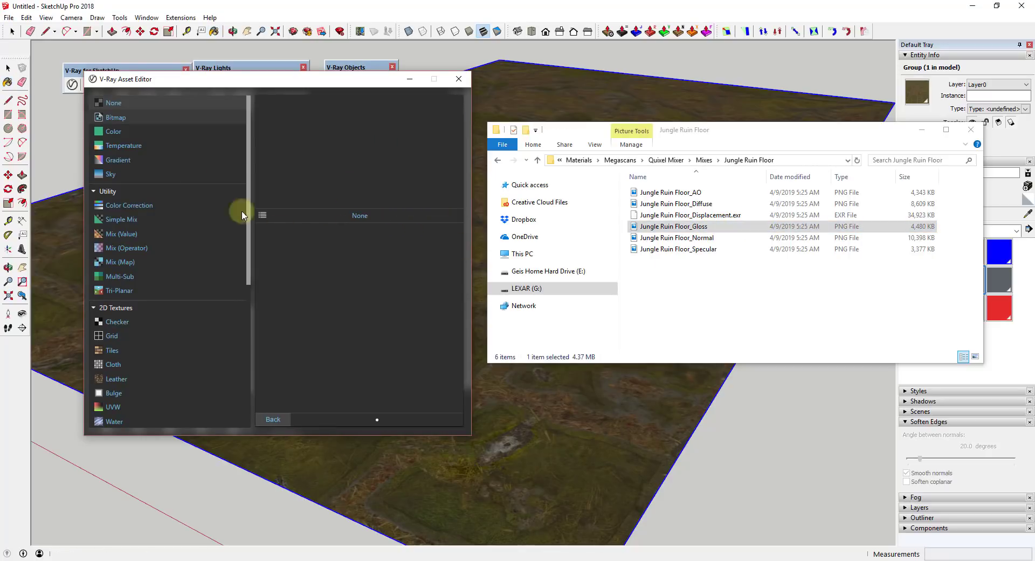
left_click(112, 117)
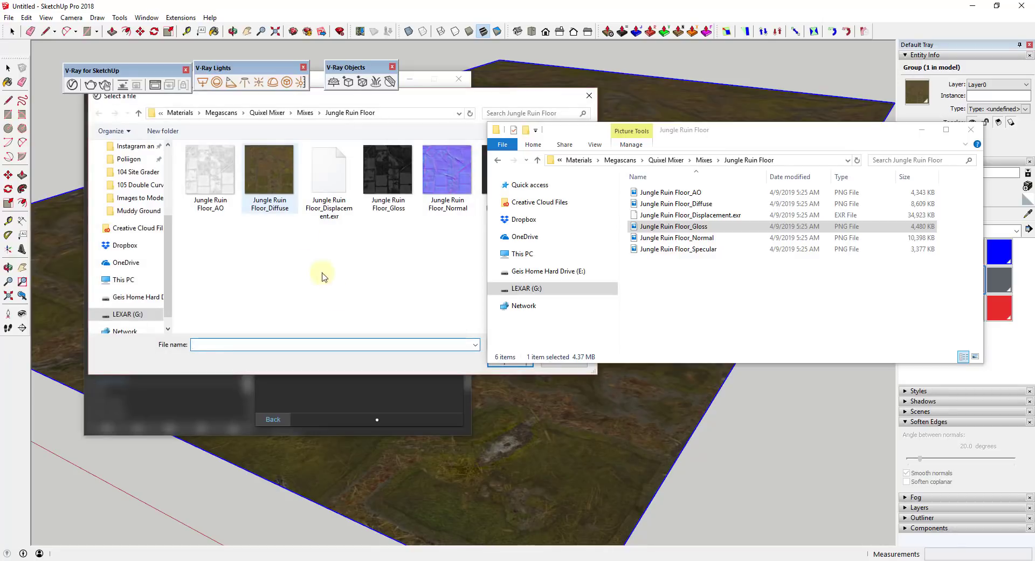
left_click_drag(679, 134, 784, 132)
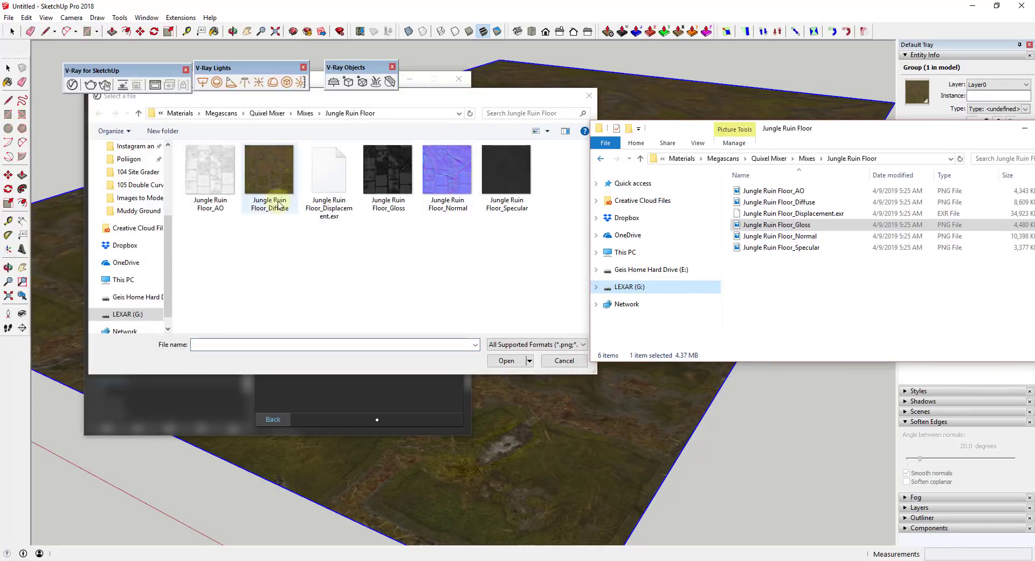
double_click(368, 169)
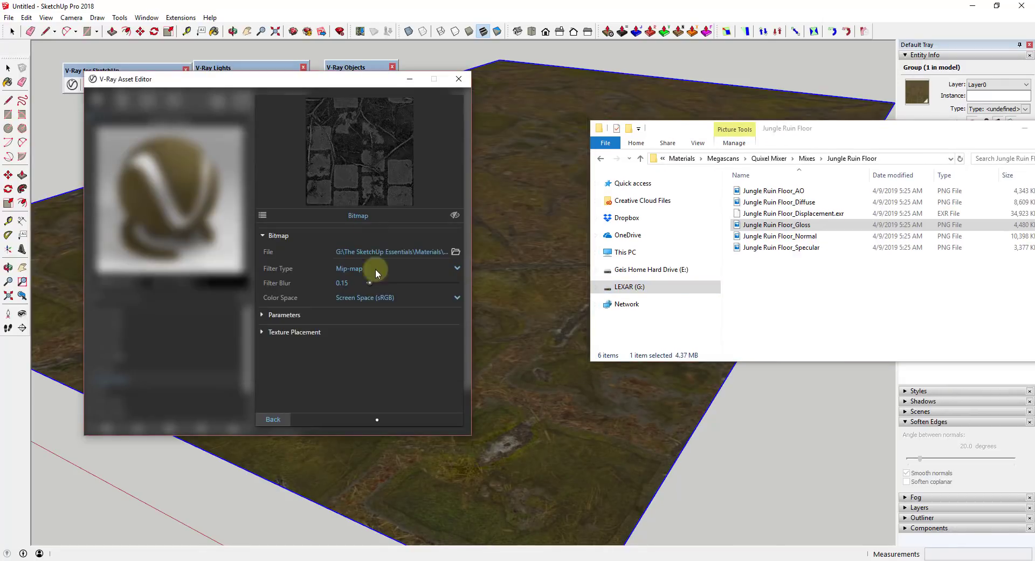
left_click(272, 420)
Enable bump/normal mapping in the Jungle Floor material's maps and expand its displacement settings.
scroll(291, 345, "down", 1)
left_click(264, 414)
scroll(345, 284, "down", 1)
left_click(265, 377)
scroll(273, 376, "down", 1)
left_click(448, 329)
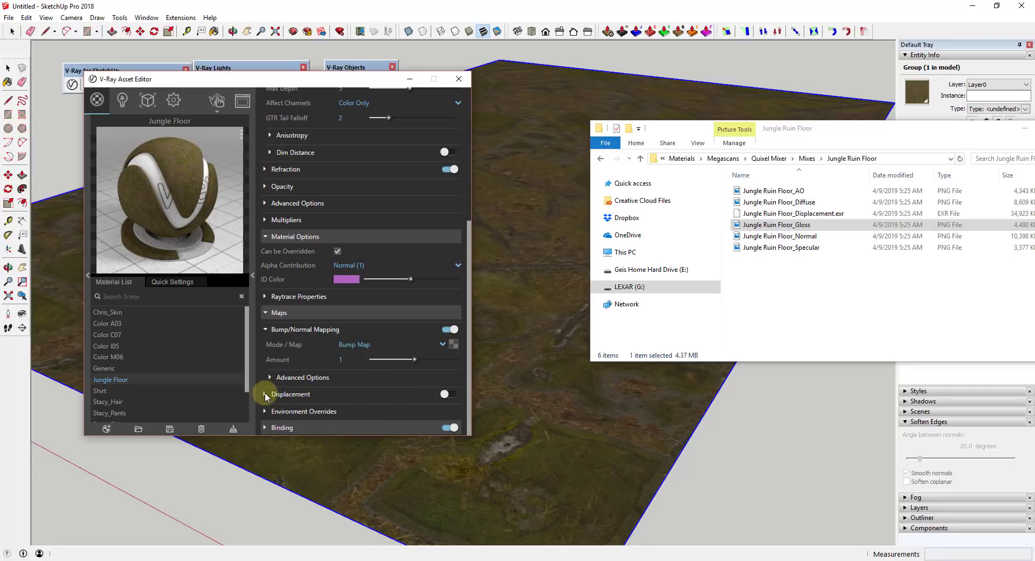
left_click(265, 394)
scroll(319, 382, "down", 2)
Switch the bump mode to Normal Map and load Jungle Ruin Floor_Normal as its bitmap, keeping the Screen Space (sRGB) color space.
left_click(433, 239)
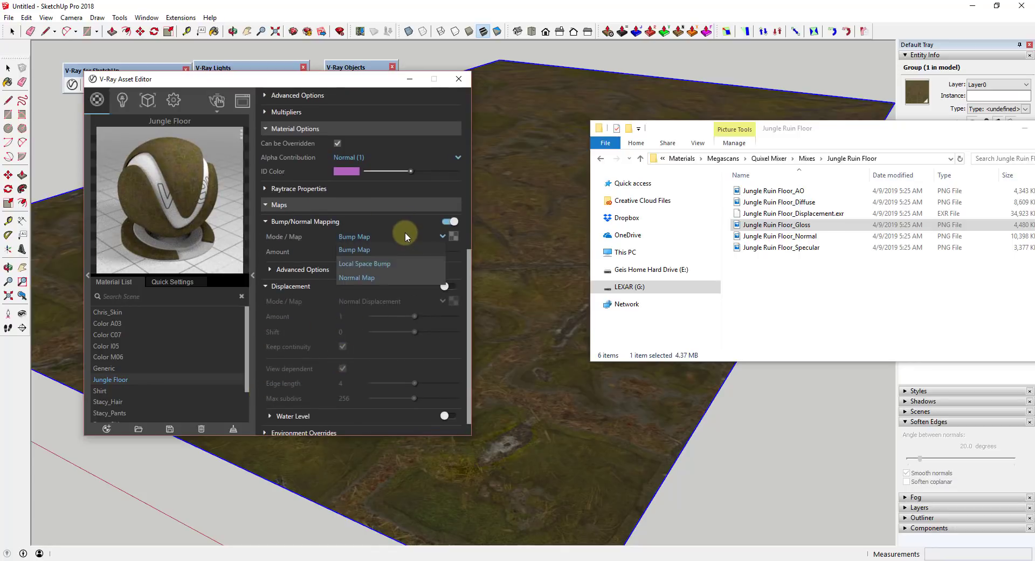
left_click(369, 277)
left_click(453, 236)
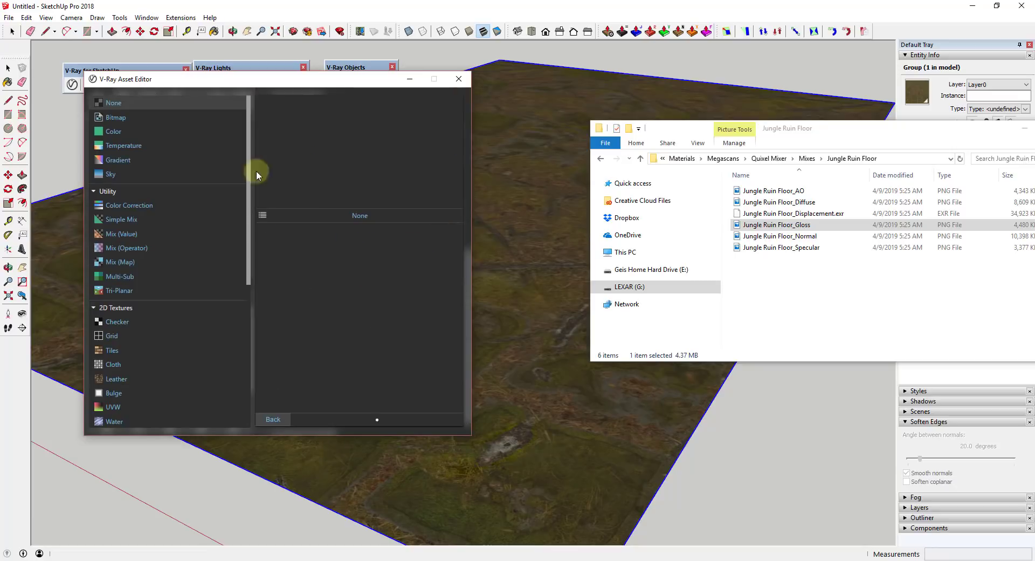
left_click(117, 117)
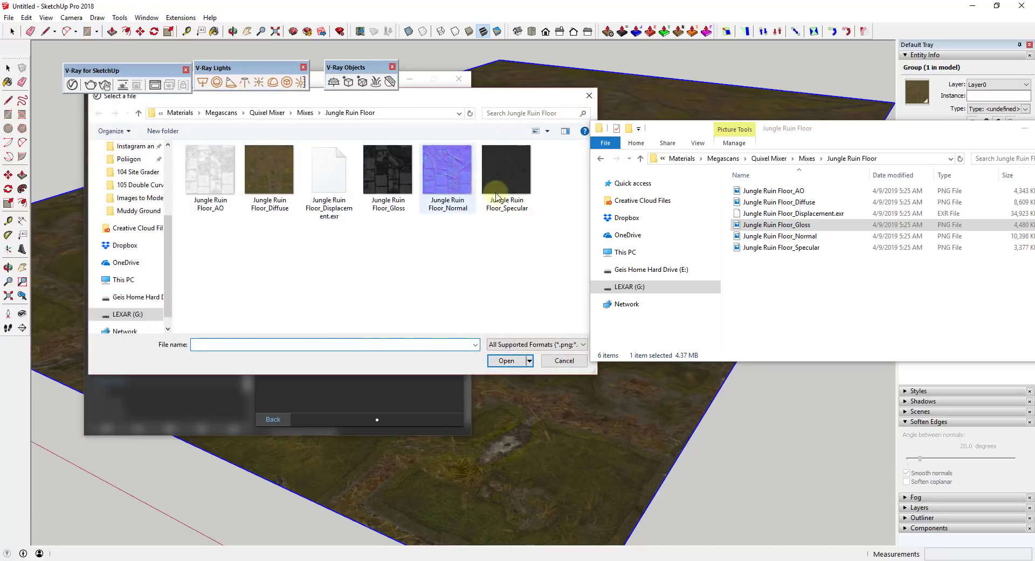
double_click(447, 170)
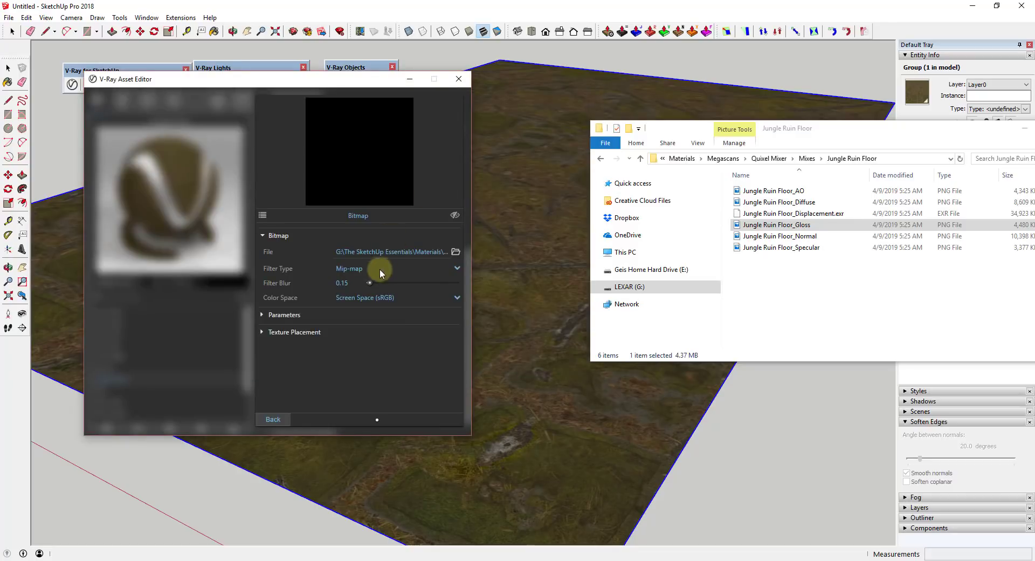
left_click(364, 297)
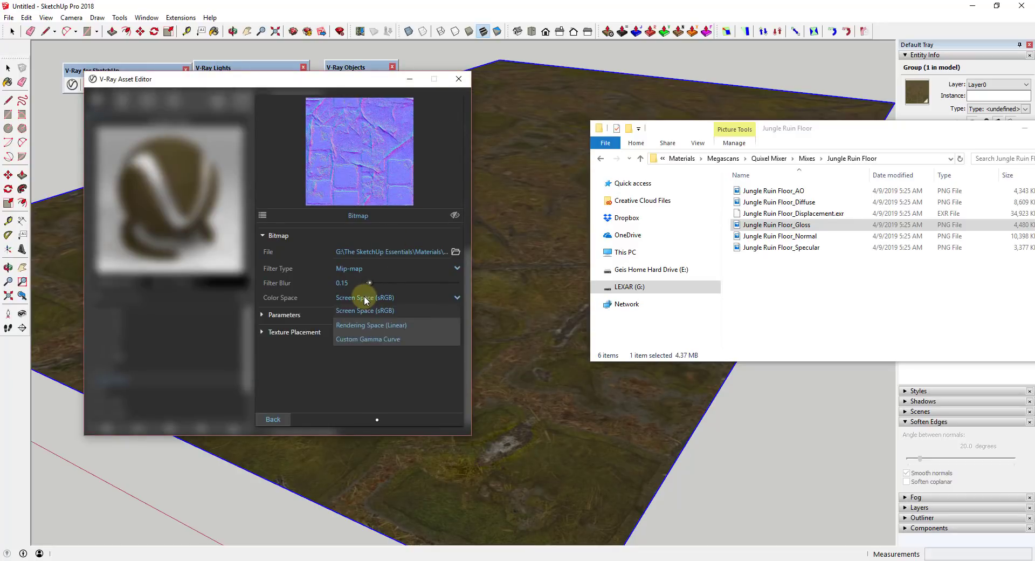
left_click(364, 295)
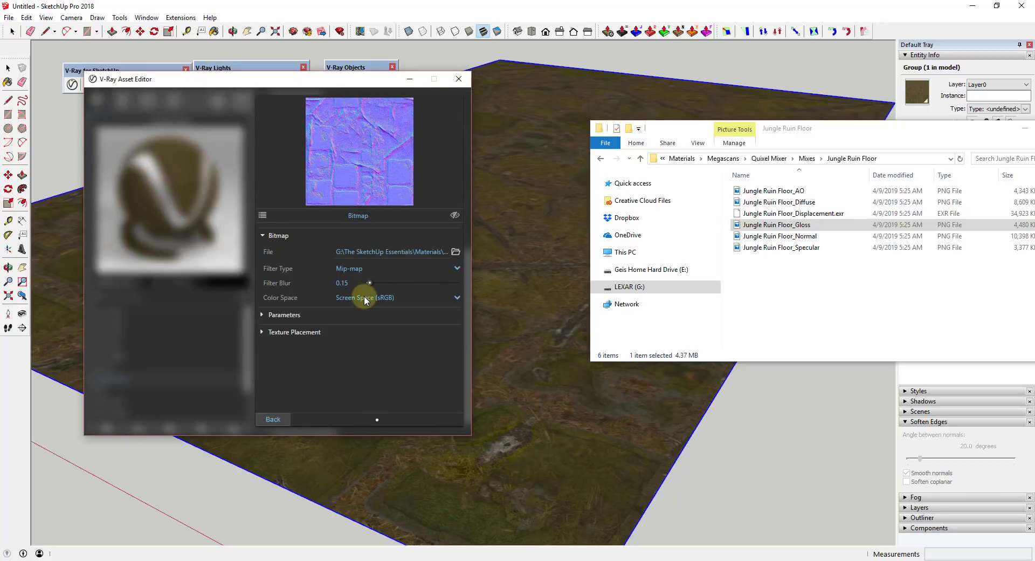
left_click(268, 419)
Enable displacement on the Jungle Floor material and load Jungle Ruin Floor_Displacement.exr as its bitmap.
left_click(447, 285)
left_click(449, 301)
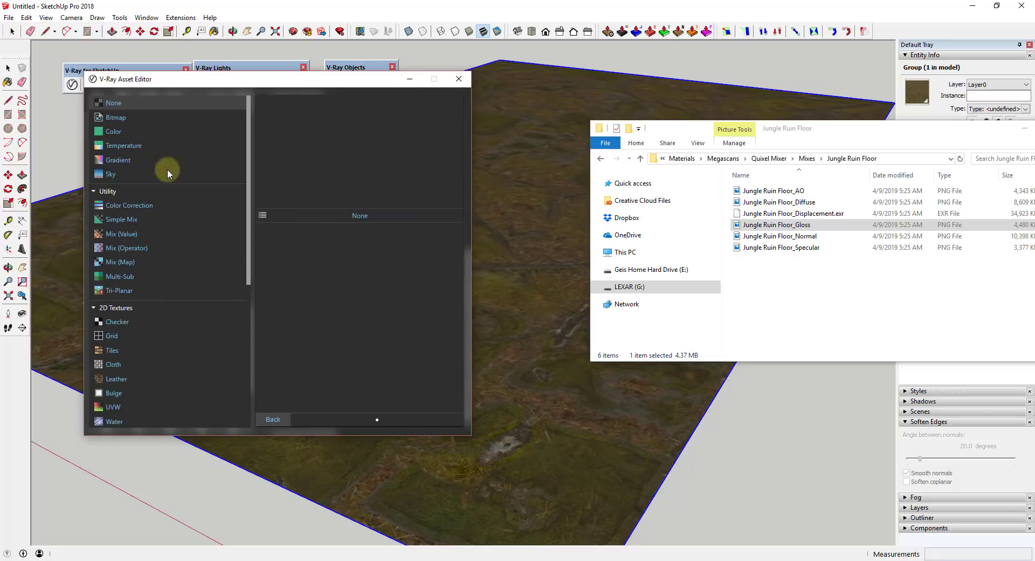
left_click(114, 117)
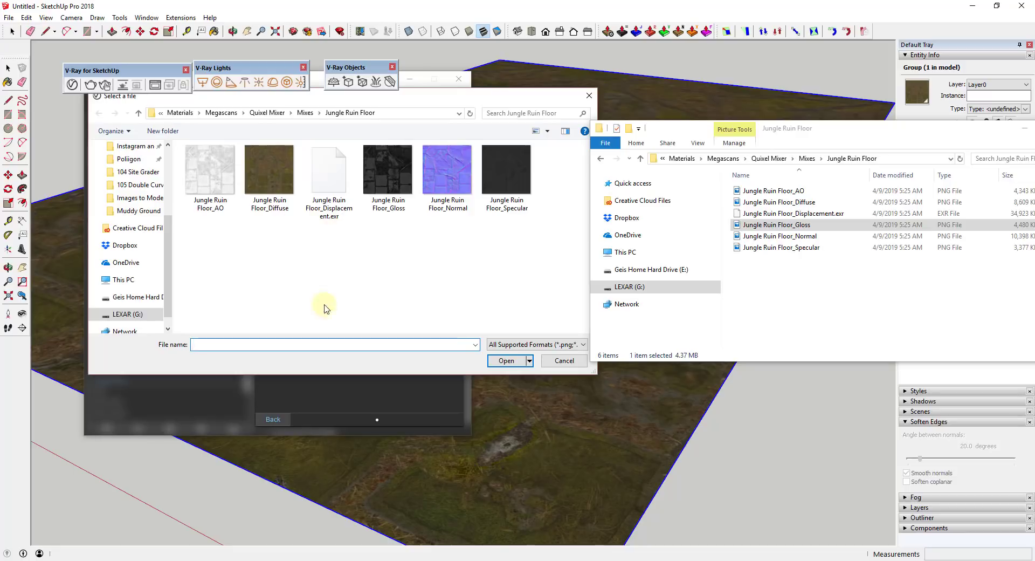
double_click(333, 182)
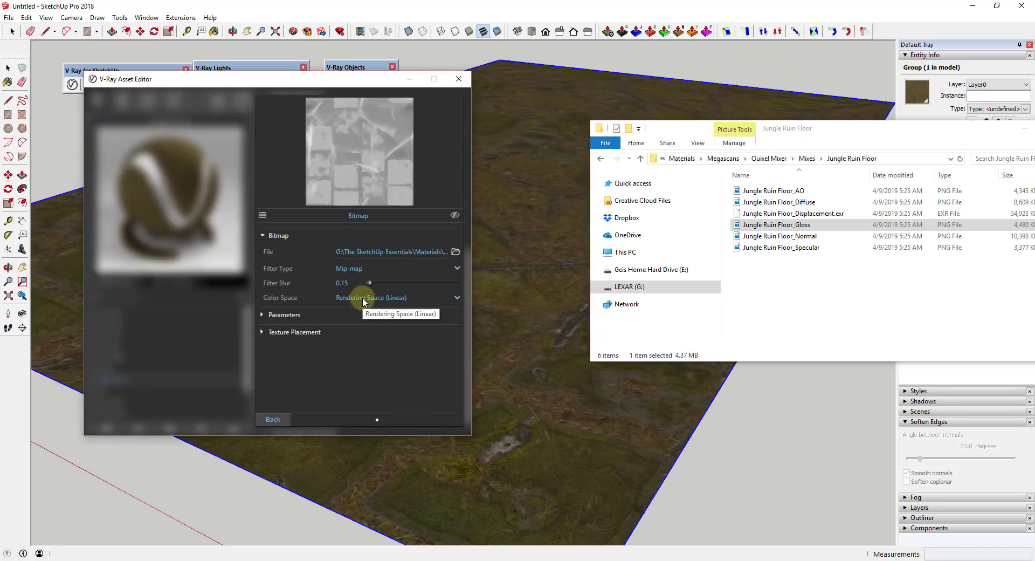
left_click(273, 418)
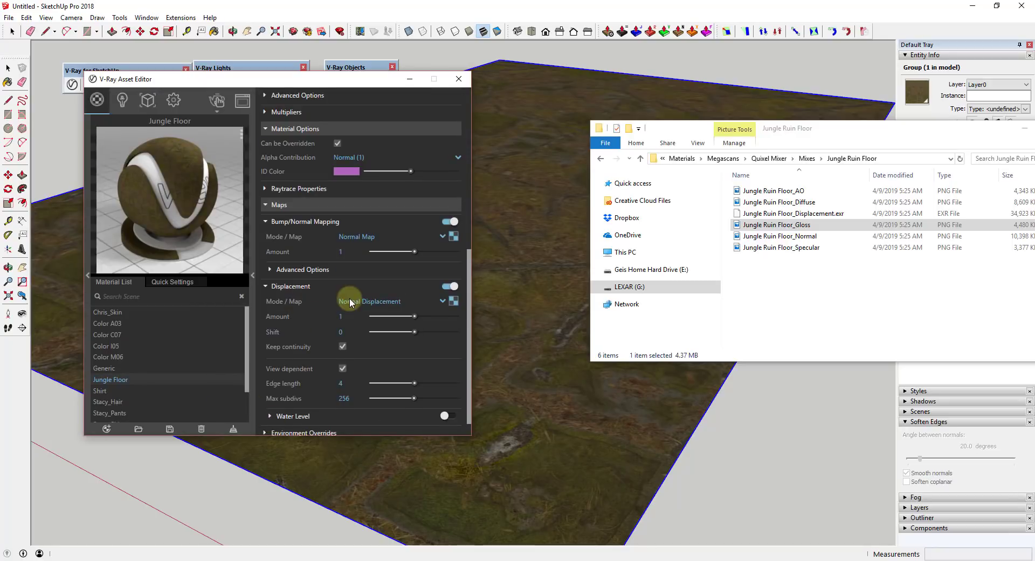
Set the Jungle Floor material's displacement amount to 2.
scroll(350, 298, "down", 2)
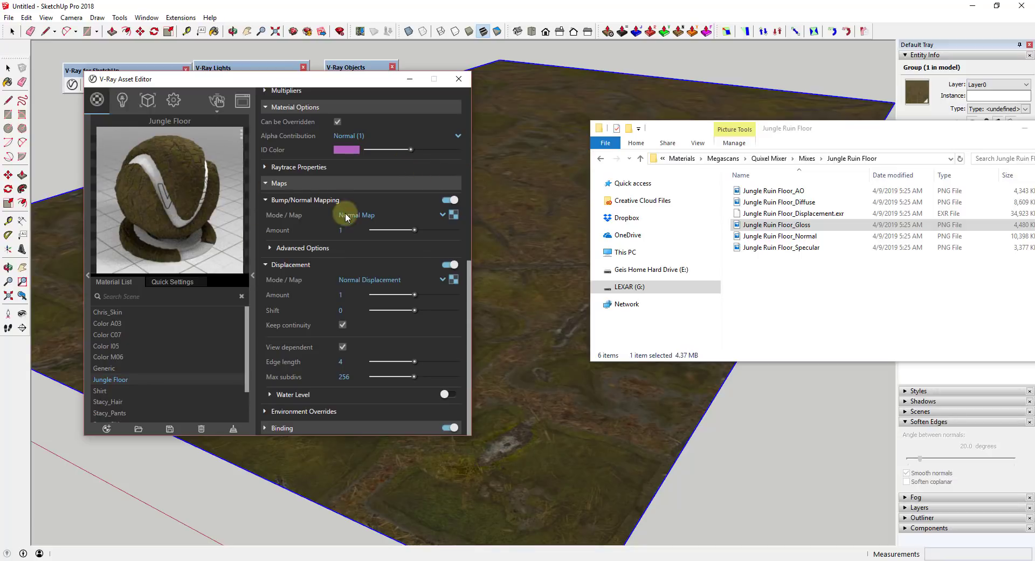
left_click(342, 295)
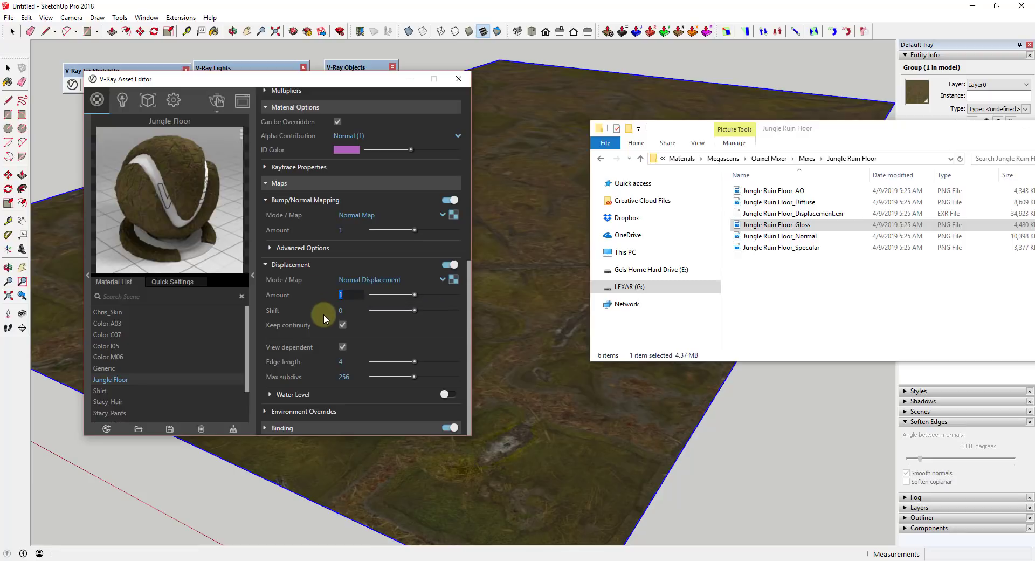
key("Return")
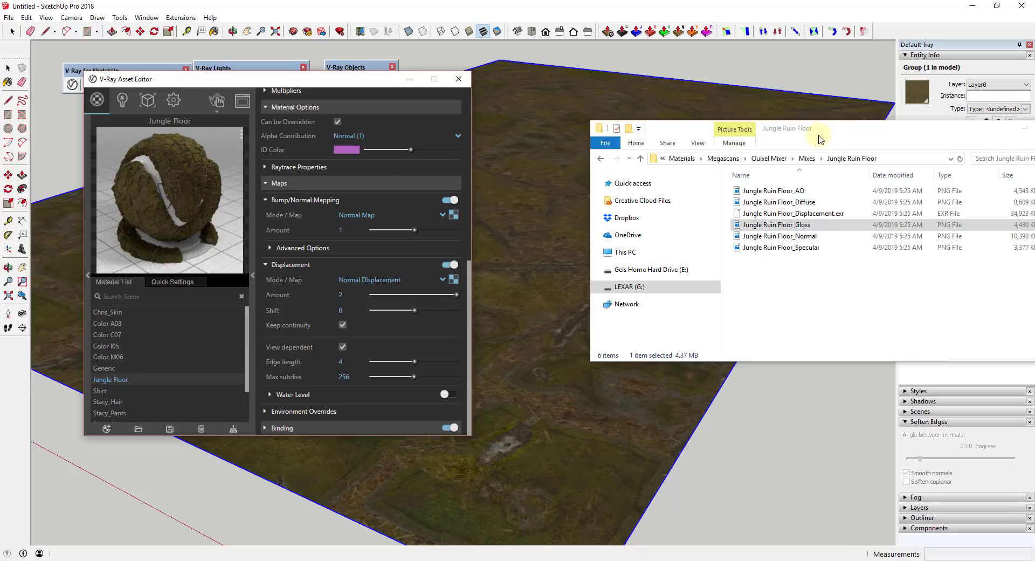
Clear the folder window away, move the V-Ray Asset Editor off the ground and run a standard V-Ray render.
key("alt+Tab")
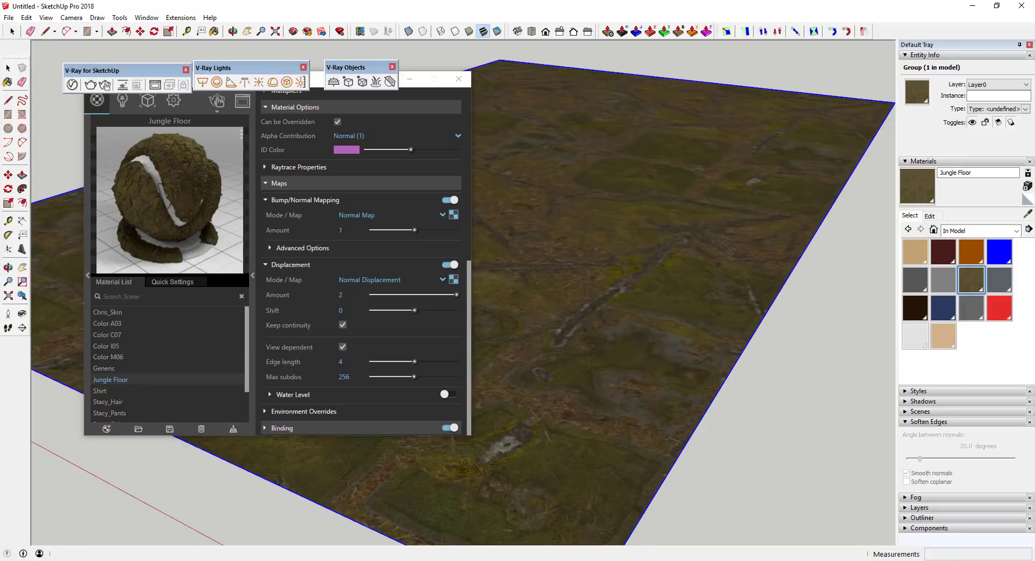
left_click(419, 88)
left_click_drag(320, 82, 870, 148)
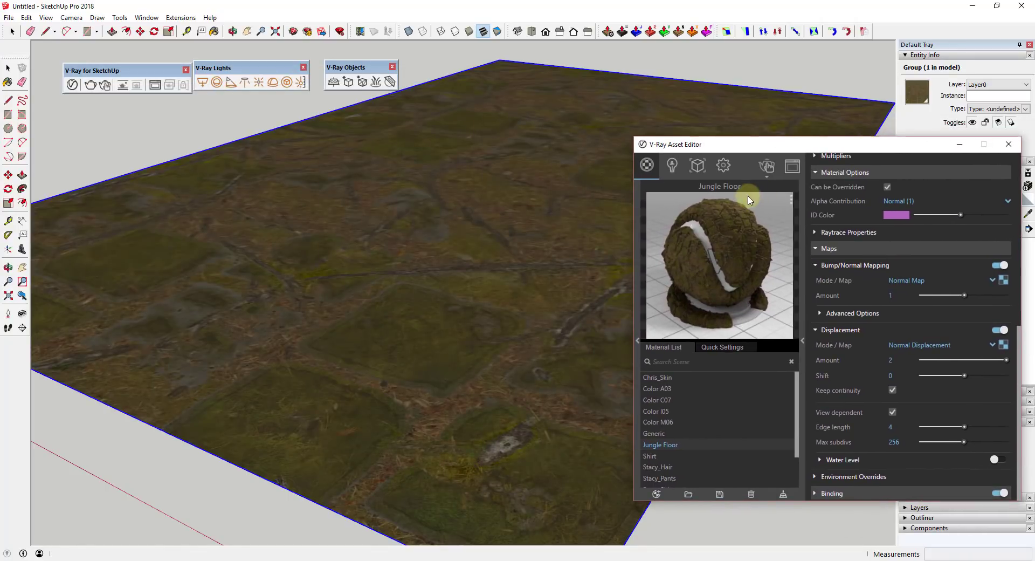
left_click(766, 169)
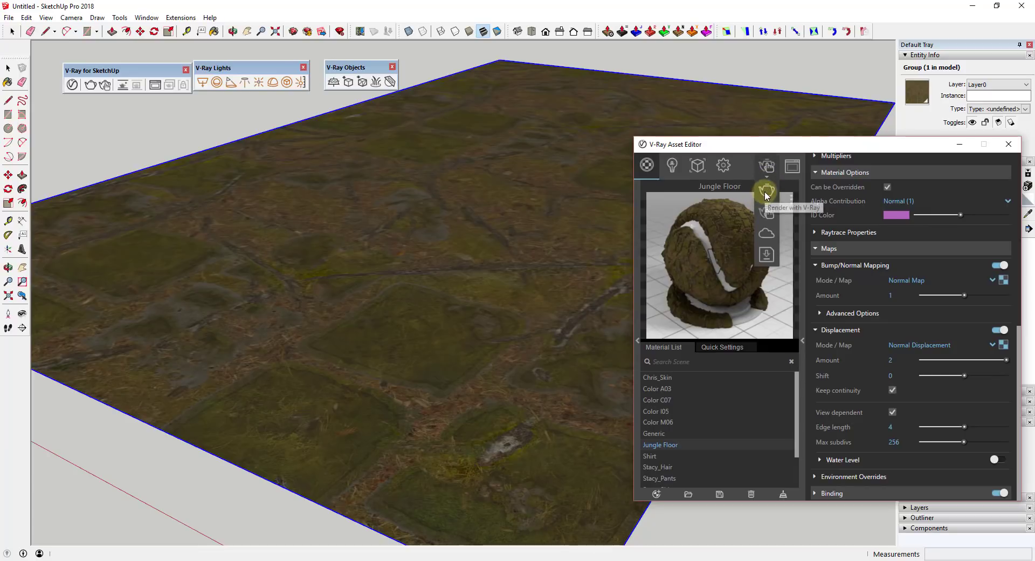
left_click(766, 190)
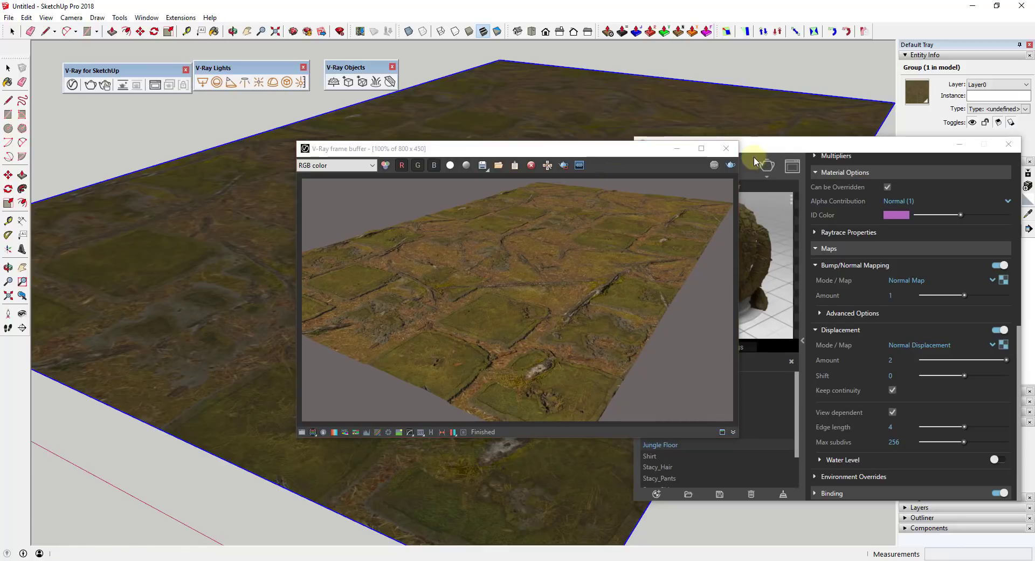
Close the finished render and start an interactive V-Ray render, viewing the ground from a low angle.
left_click(726, 148)
left_click(765, 168)
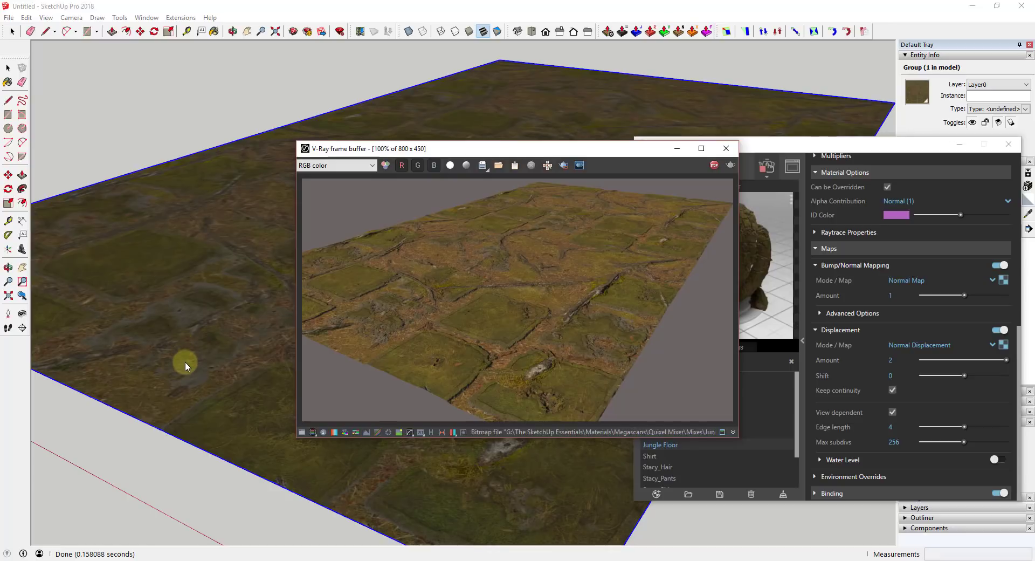
mouse_move(197, 361)
middle_mouse_down()
mouse_move(225, 319)
mouse_move(231, 266)
mouse_move(195, 361)
mouse_move(196, 347)
mouse_move(221, 423)
mouse_move(439, 495)
mouse_move(514, 478)
mouse_move(300, 457)
mouse_move(474, 471)
mouse_move(481, 485)
middle_mouse_up()
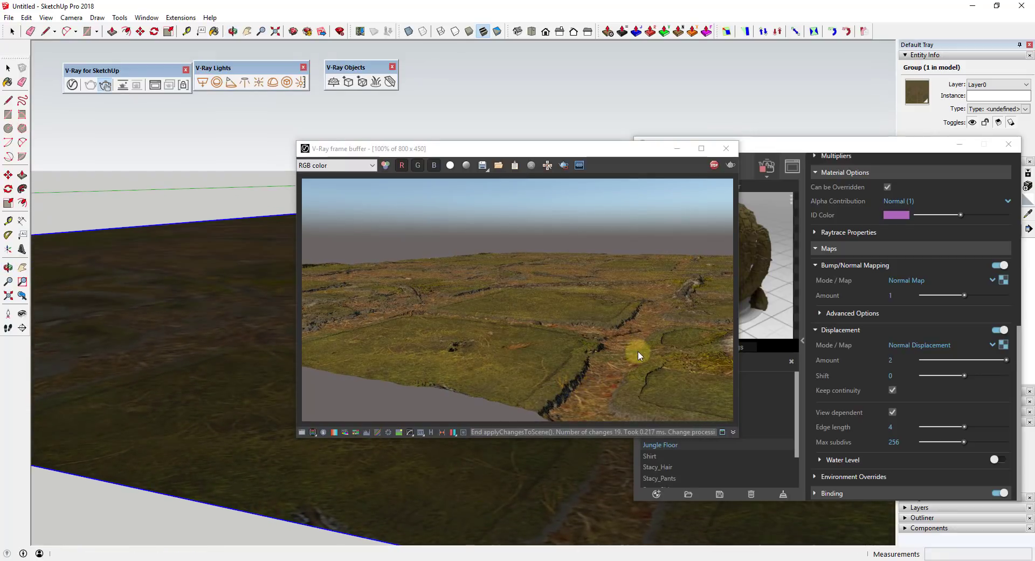
Increase the Jungle Floor material's displacement amount to 4.
double_click(895, 360)
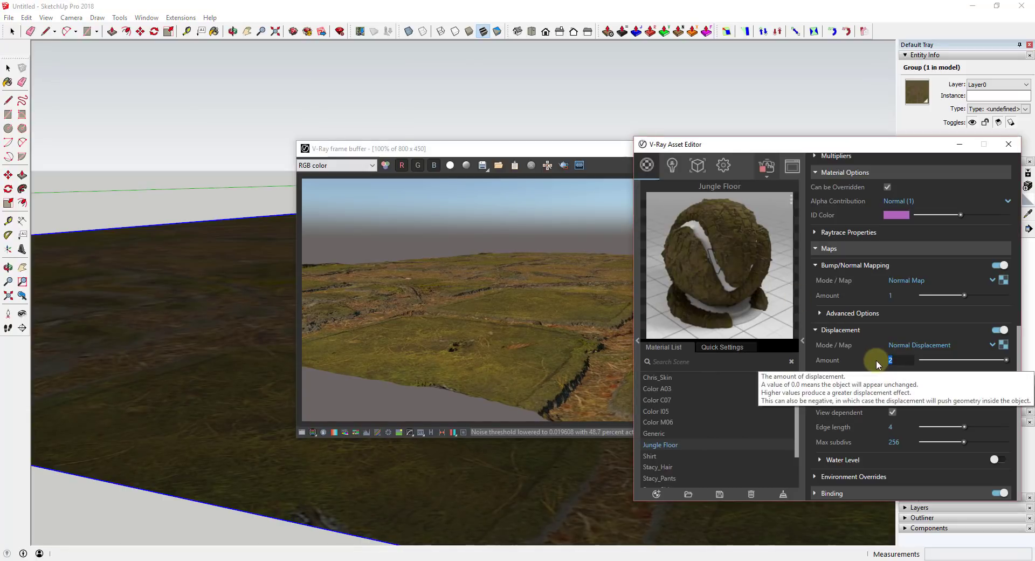
type("4")
key("Return")
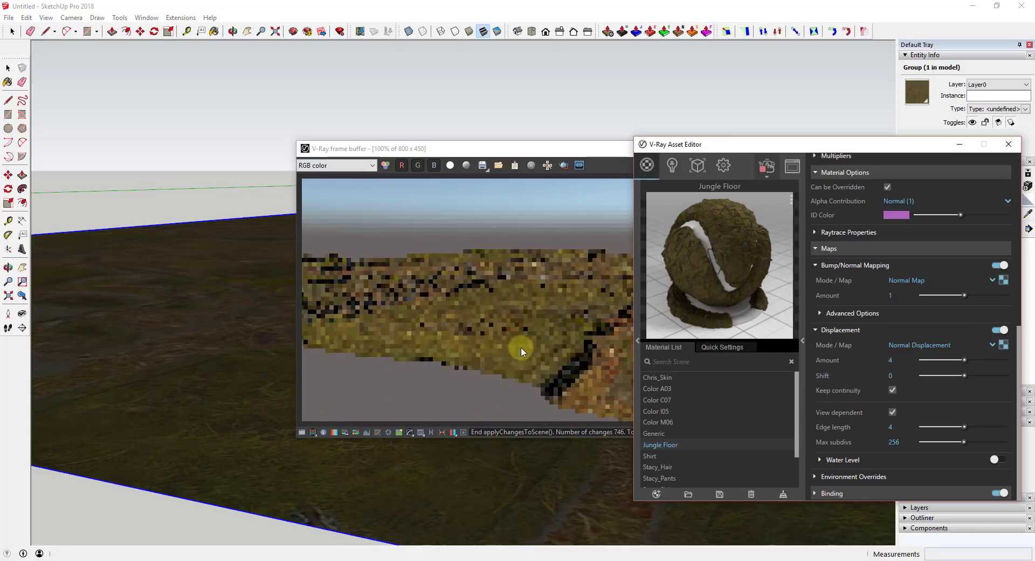
Examine the displaced ground surface from several low and high angles in the interactive render.
left_click(520, 345)
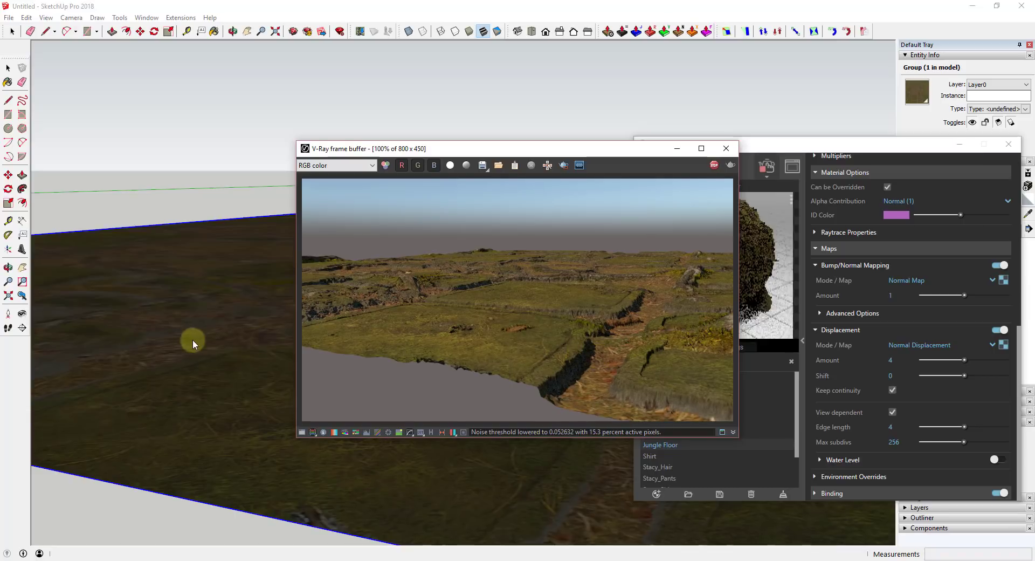
mouse_move(198, 335)
middle_mouse_down()
mouse_move(57, 341)
mouse_move(106, 334)
middle_mouse_up()
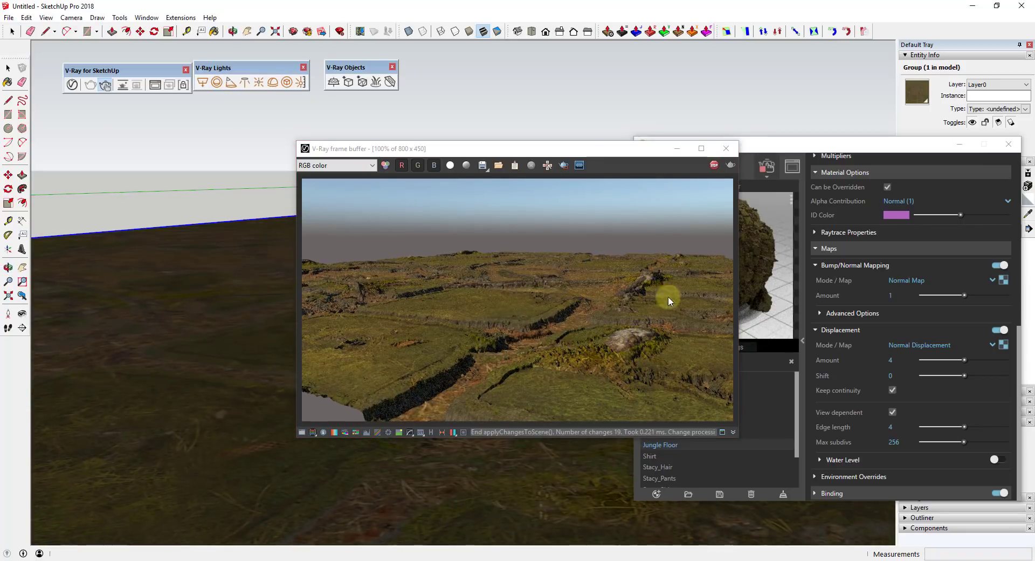
mouse_move(286, 348)
middle_mouse_down()
mouse_move(185, 357)
mouse_move(210, 378)
mouse_move(201, 342)
mouse_move(342, 388)
mouse_move(161, 339)
mouse_move(238, 314)
mouse_move(186, 306)
mouse_move(182, 324)
mouse_move(273, 363)
middle_mouse_up()
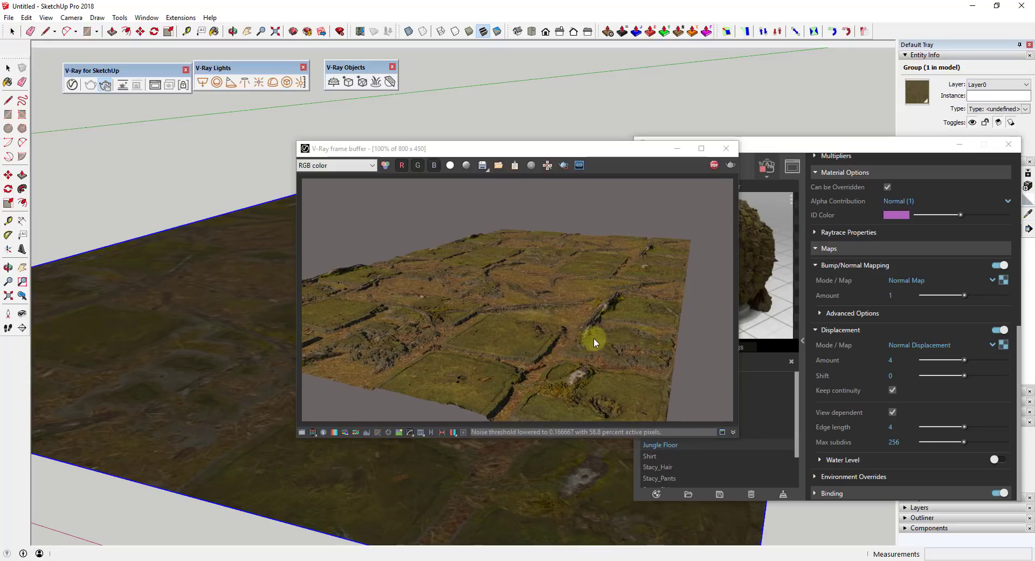
mouse_move(217, 322)
middle_mouse_down()
mouse_move(201, 342)
mouse_move(209, 364)
mouse_move(192, 330)
mouse_move(203, 363)
middle_mouse_up()
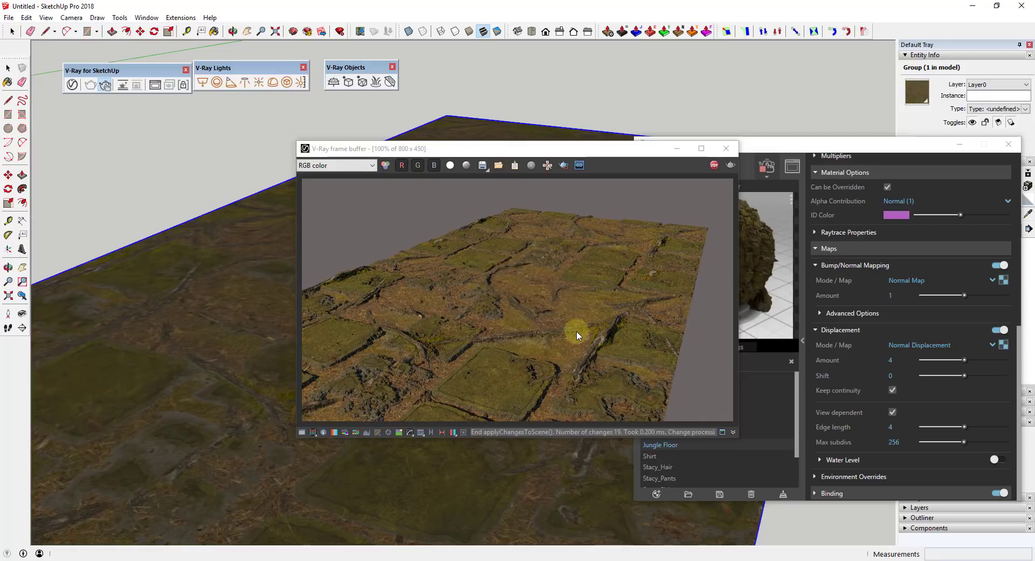
mouse_move(324, 334)
middle_mouse_down()
mouse_move(224, 325)
mouse_move(232, 281)
middle_mouse_up()
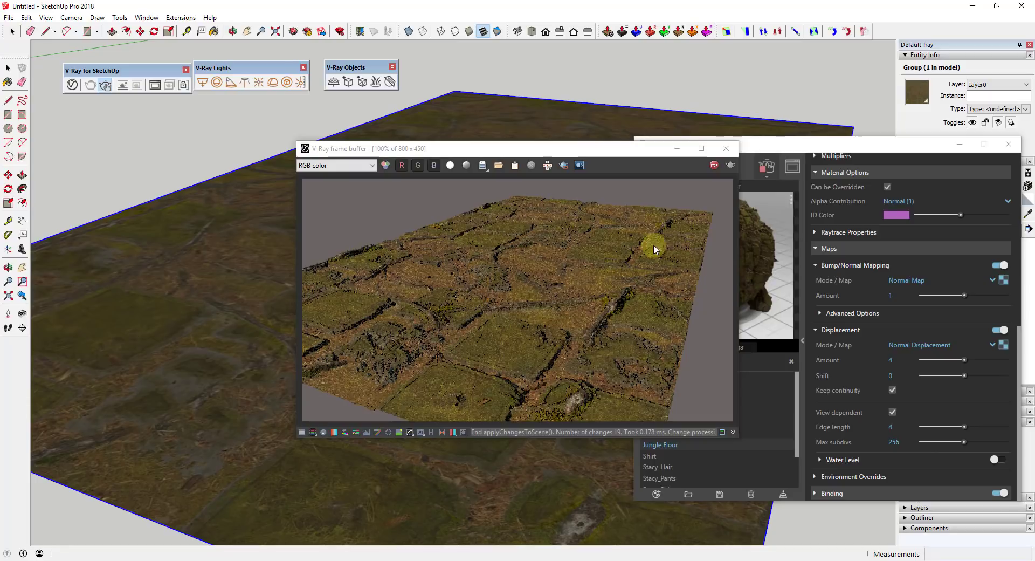